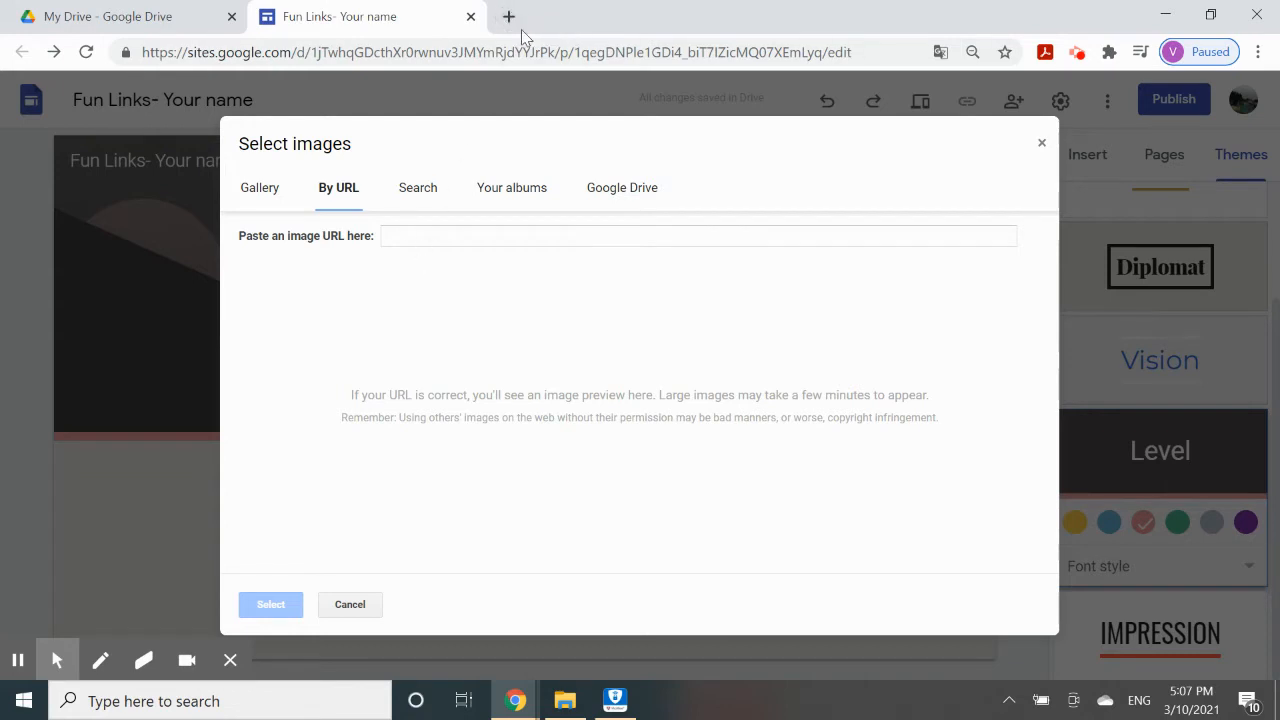
In a new tab, search Google Images for 'cute animals'.
{"action": "left_click", "coordinate": [509, 17]}
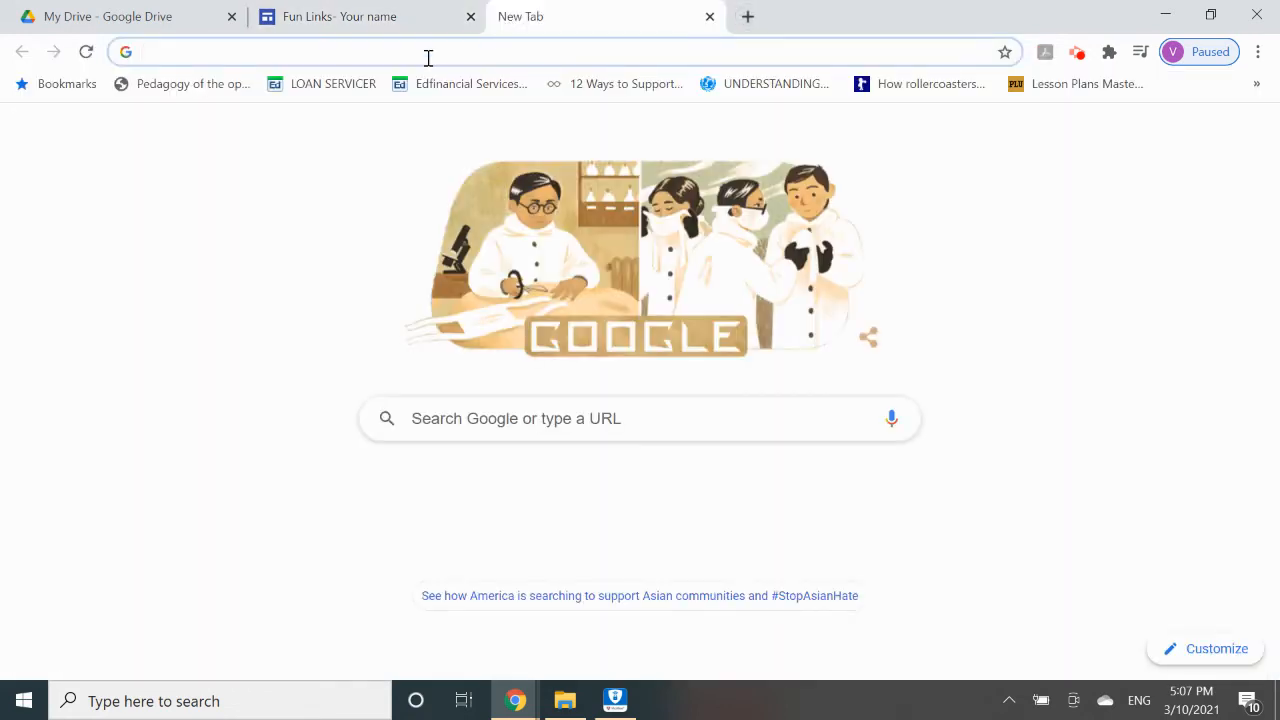
{"action": "left_click", "coordinate": [20, 184]}
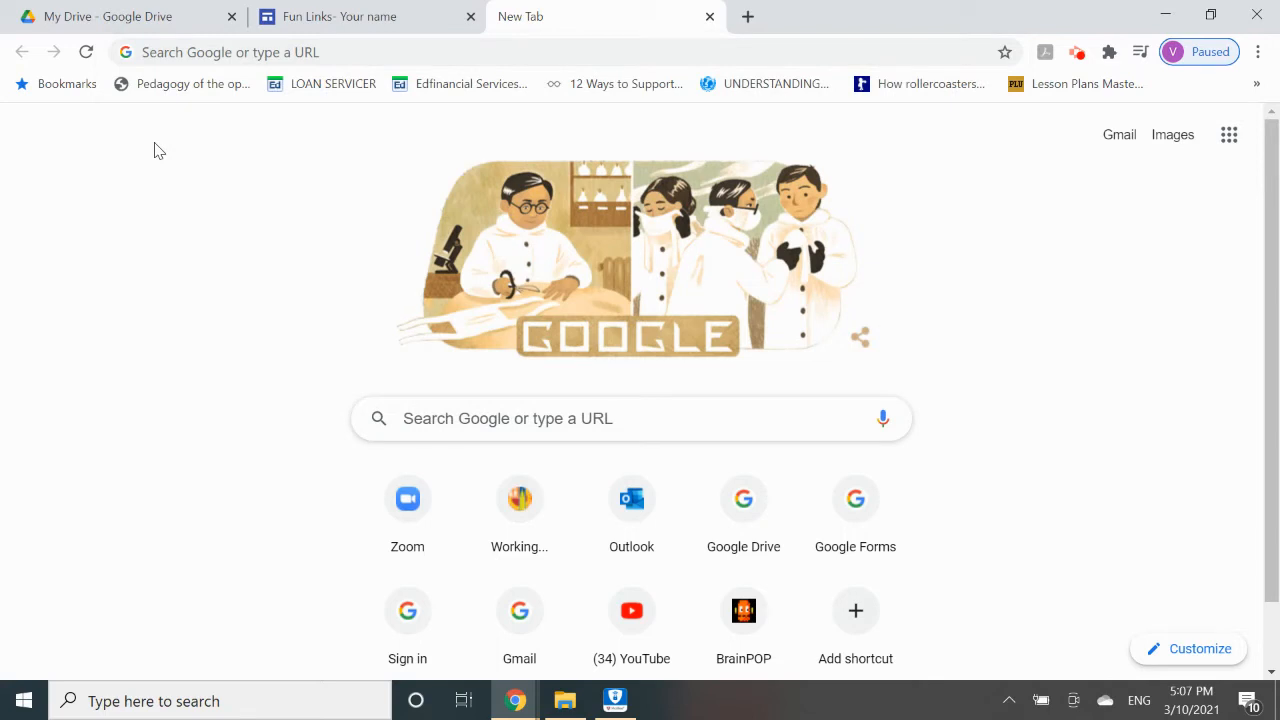
{"action": "left_click", "coordinate": [157, 52]}
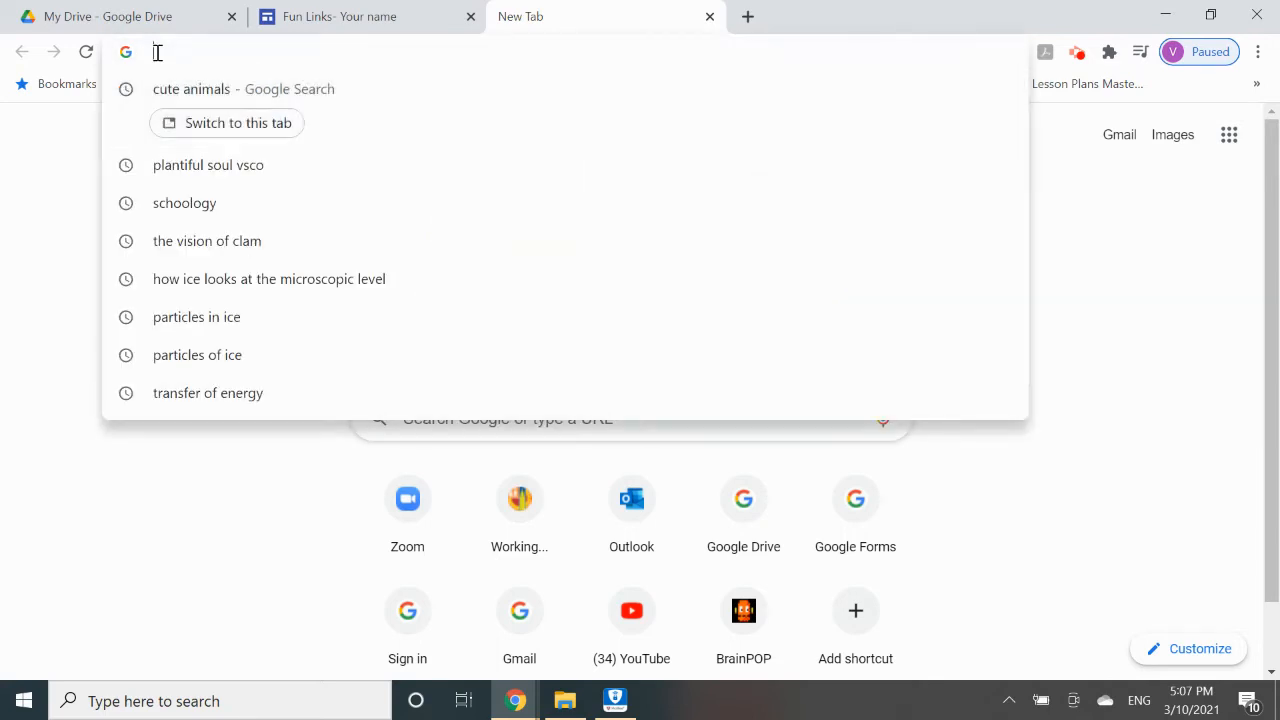
{"action": "type", "text": "cute"}
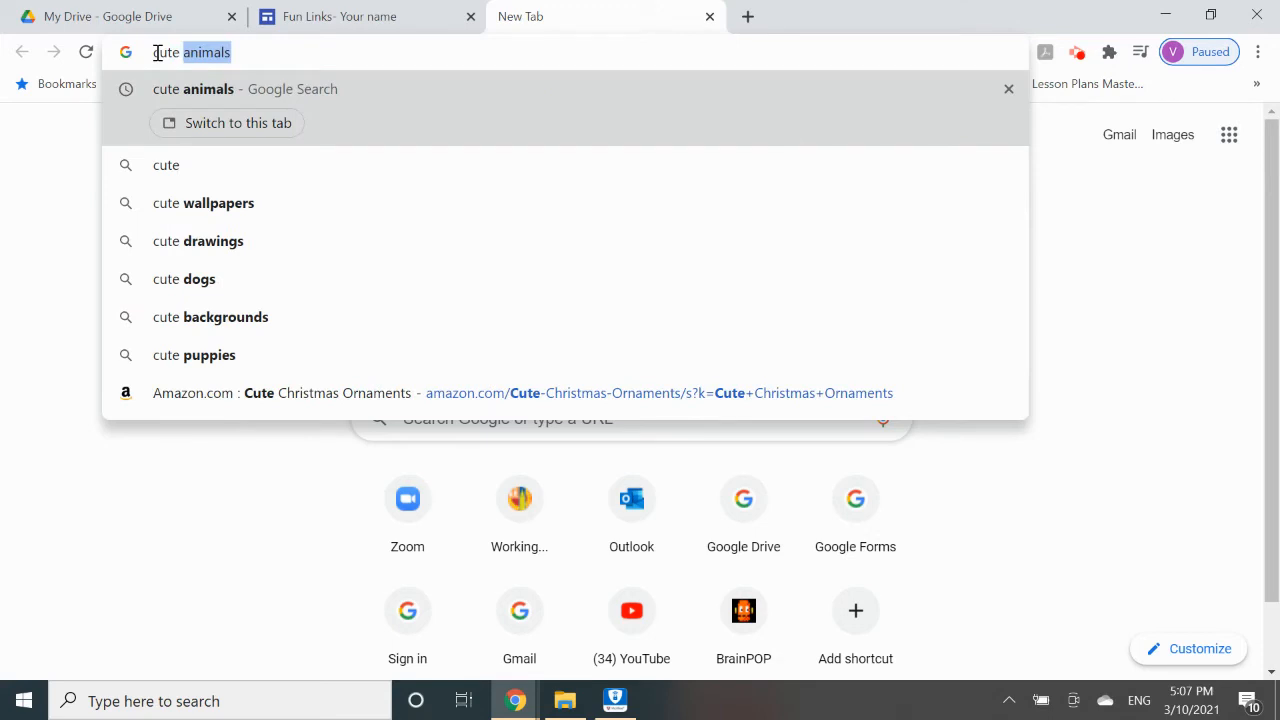
{"action": "key", "text": "Right"}
{"action": "key", "text": "Return"}
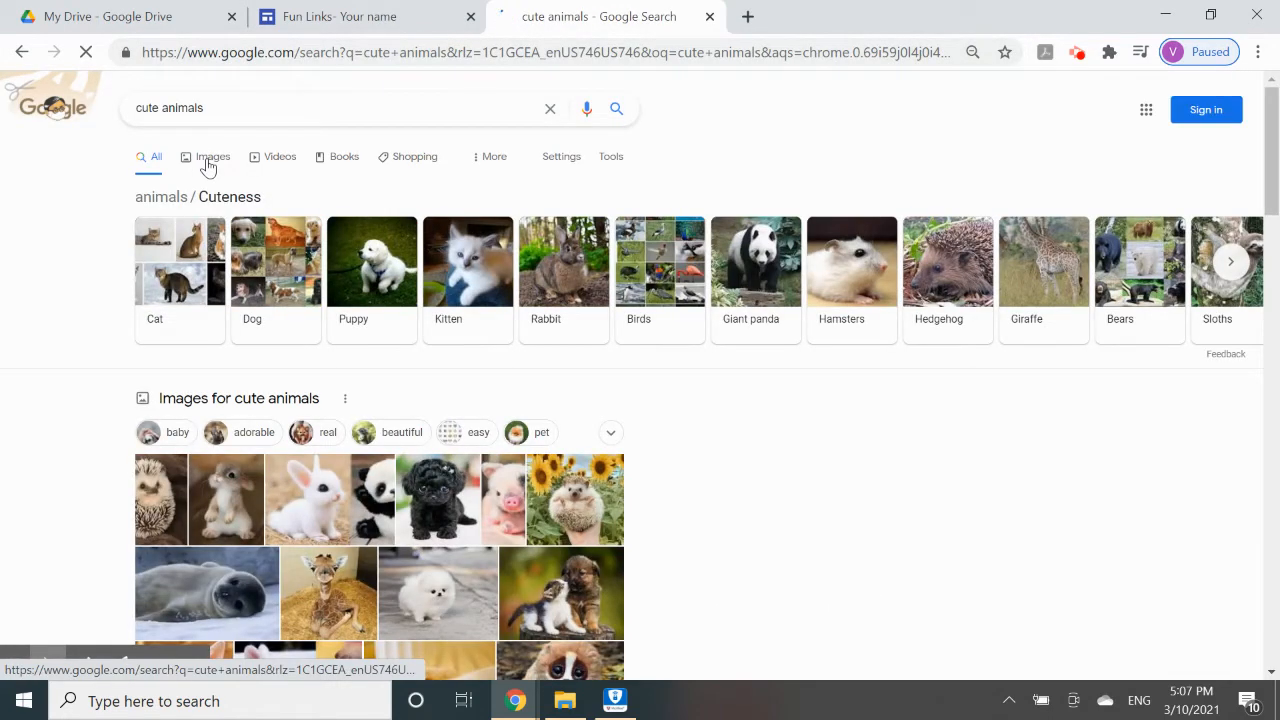
{"action": "left_click", "coordinate": [208, 160]}
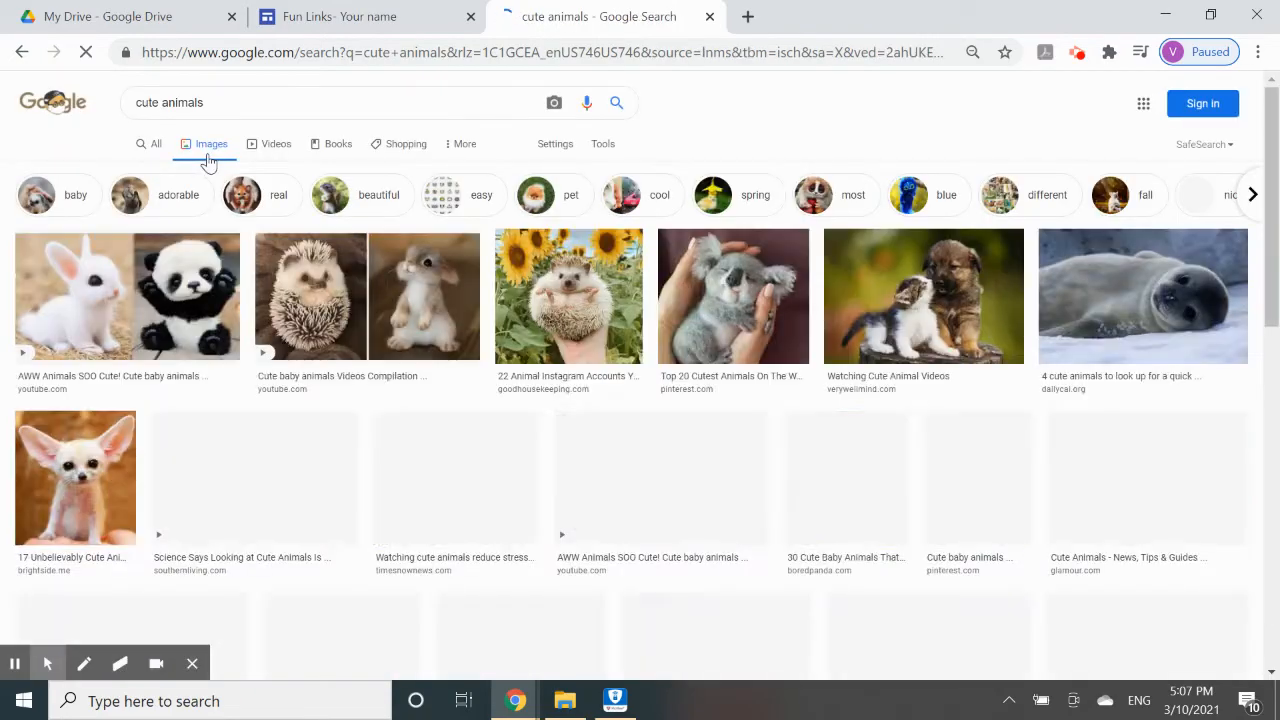
{"action": "scroll", "coordinate": [683, 474], "scroll_direction": "down", "scroll_amount": 2}
{"action": "scroll", "coordinate": [686, 471], "scroll_direction": "down", "scroll_amount": 5}
{"action": "scroll", "coordinate": [686, 471], "scroll_direction": "up", "scroll_amount": 7}
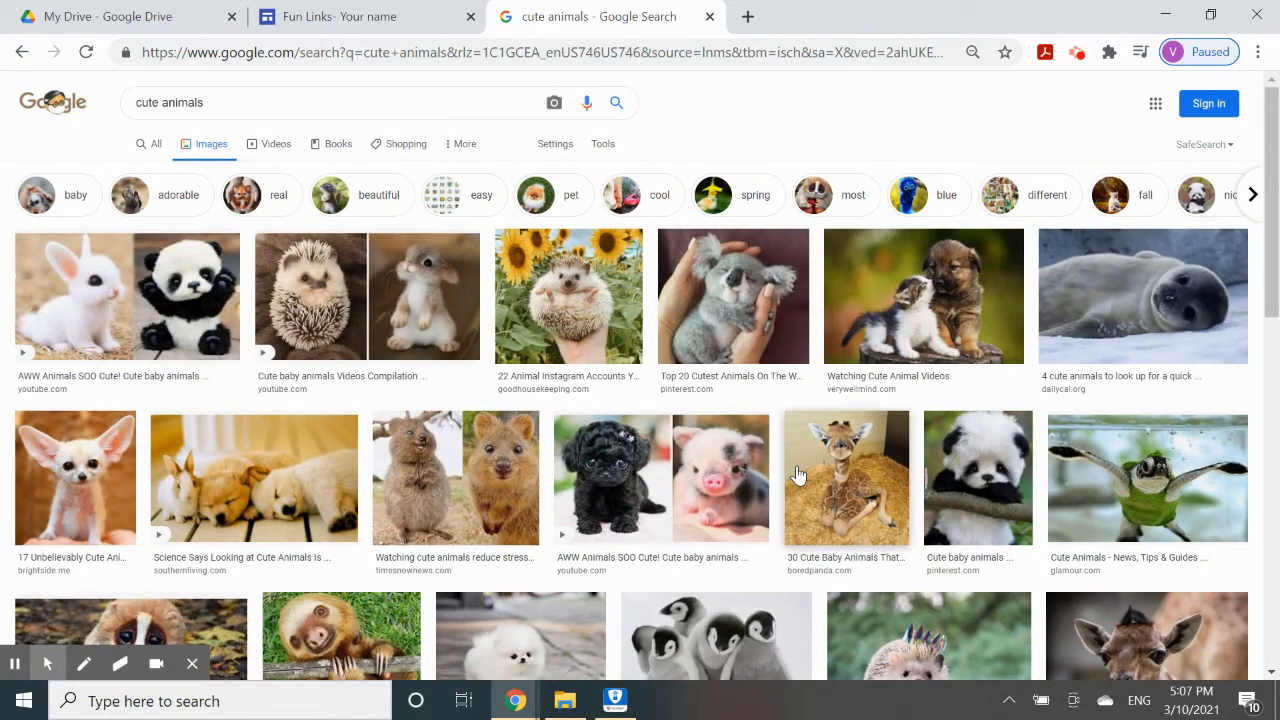
Preview the bunny-and-panda picture and copy its image address.
{"action": "left_click", "coordinate": [162, 294]}
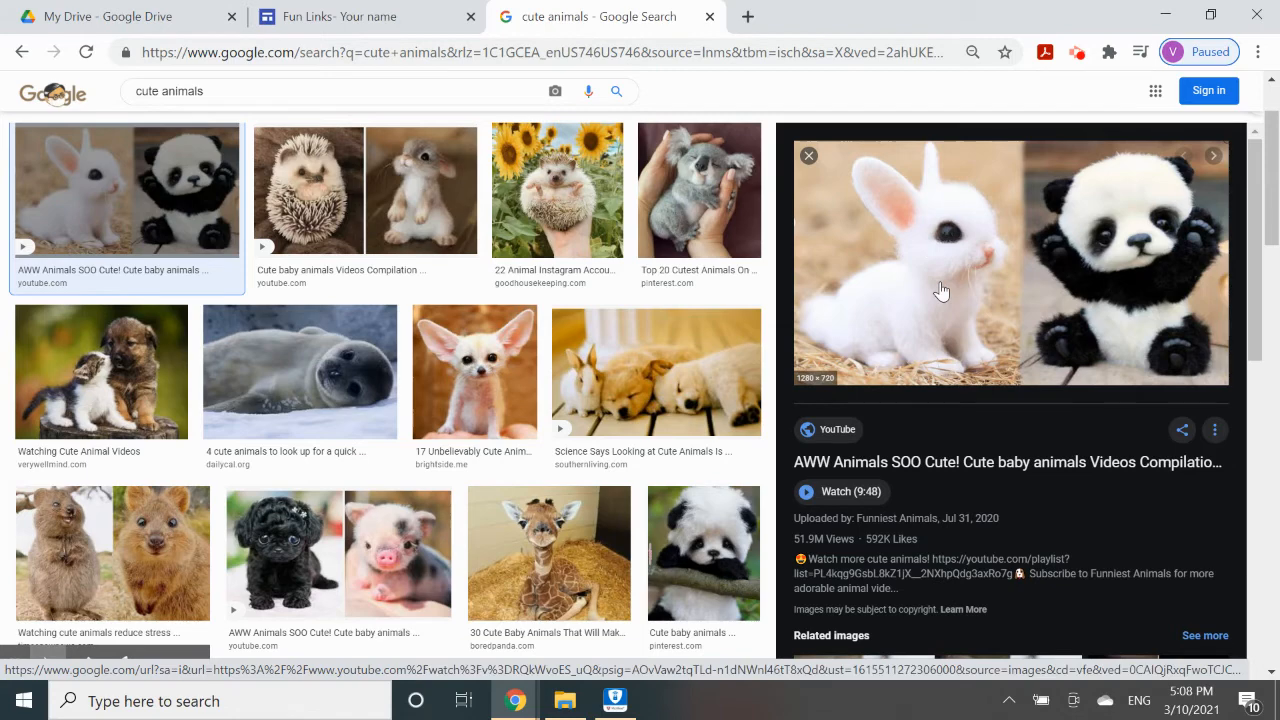
{"action": "left_click", "coordinate": [340, 16]}
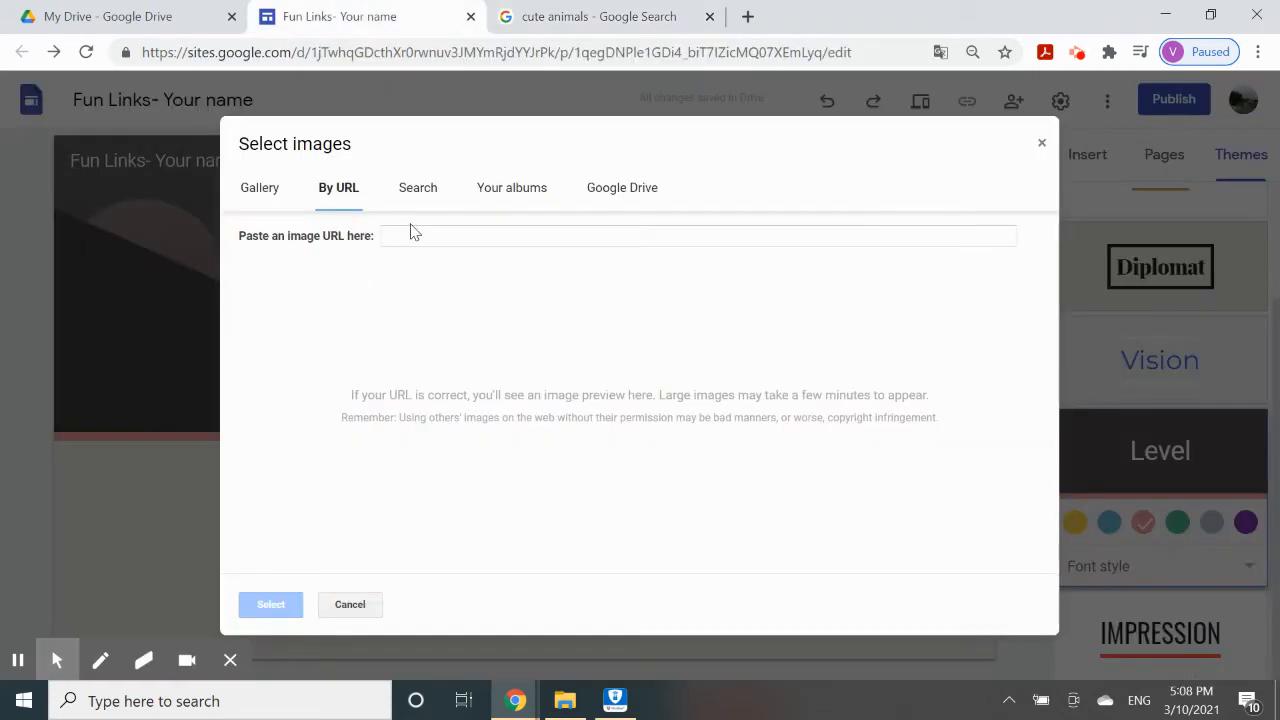
{"action": "left_click", "coordinate": [596, 14]}
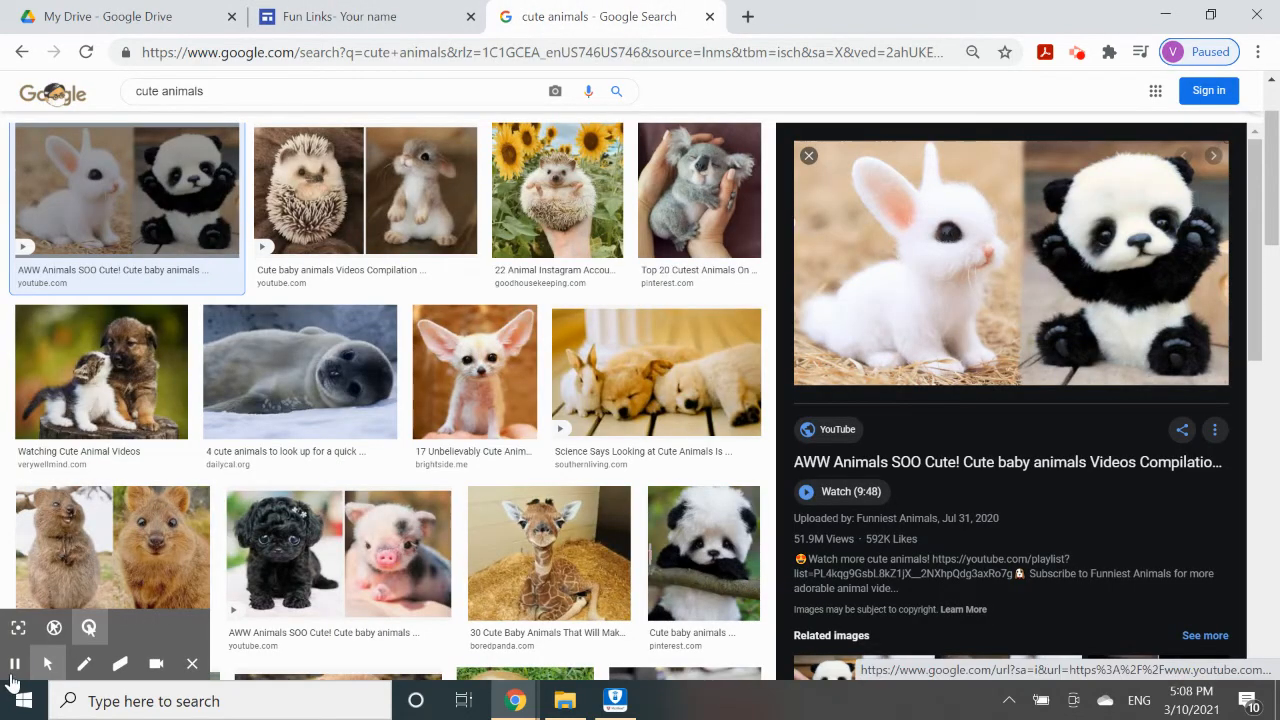
{"action": "right_click", "coordinate": [962, 304]}
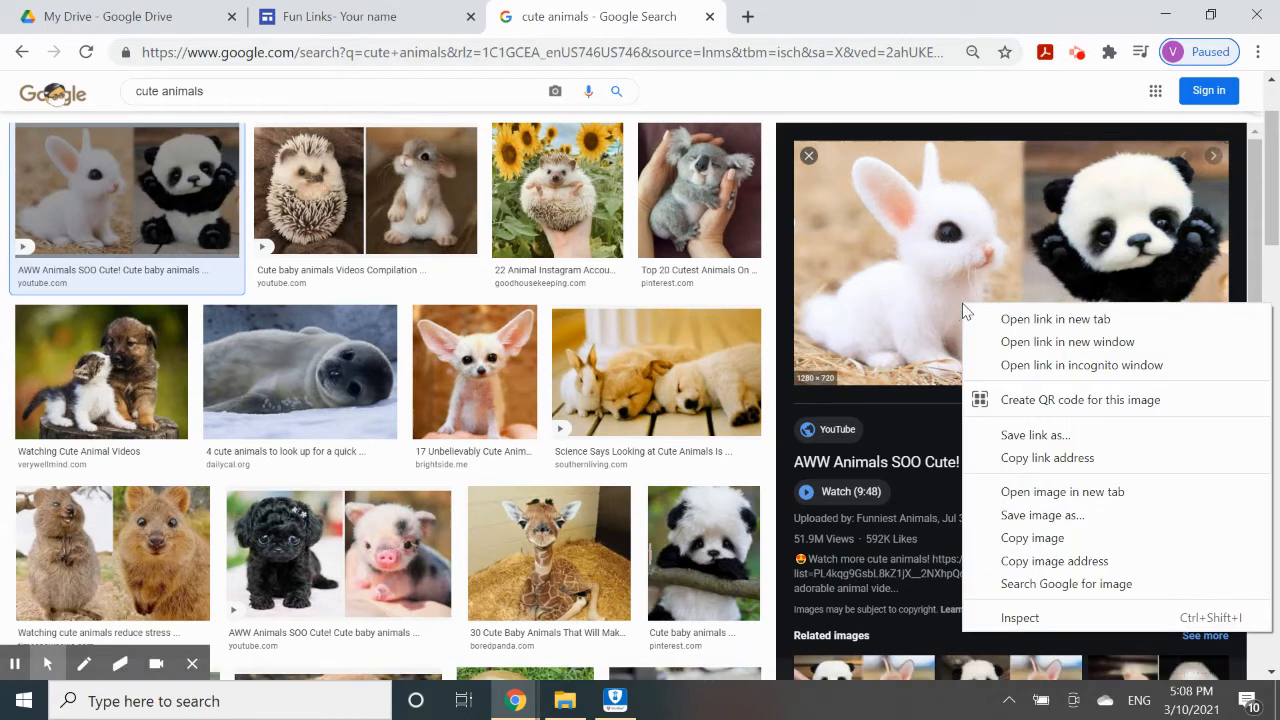
{"action": "left_click", "coordinate": [1043, 567]}
Paste the bunny-and-panda picture's address and set it as the header image.
{"action": "left_click", "coordinate": [378, 10]}
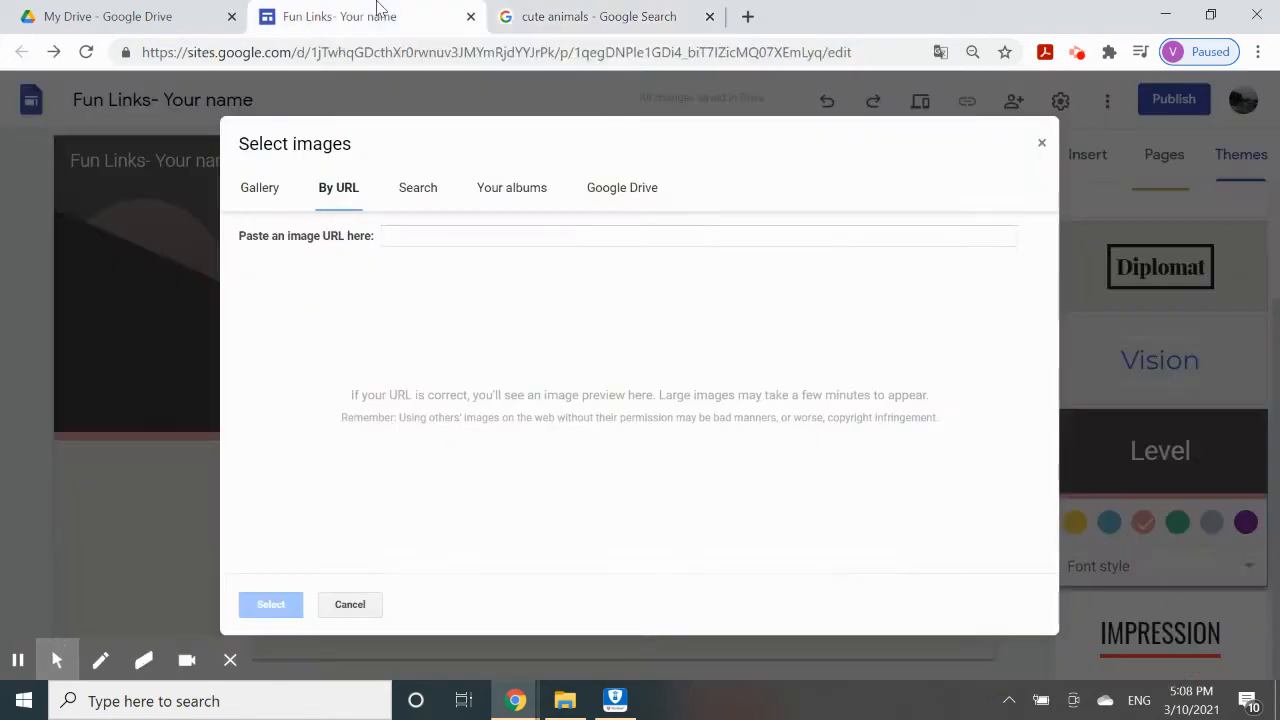
{"action": "left_click", "coordinate": [411, 238]}
{"action": "right_click", "coordinate": [411, 238]}
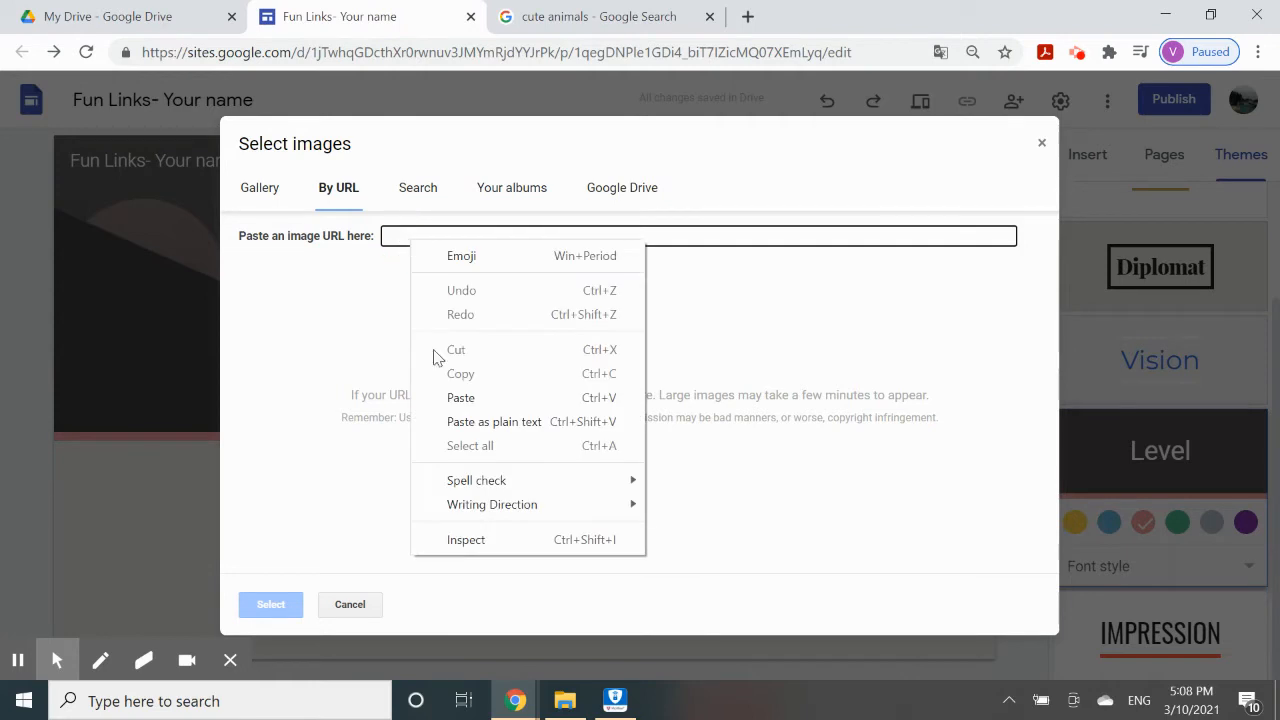
{"action": "left_click", "coordinate": [461, 398]}
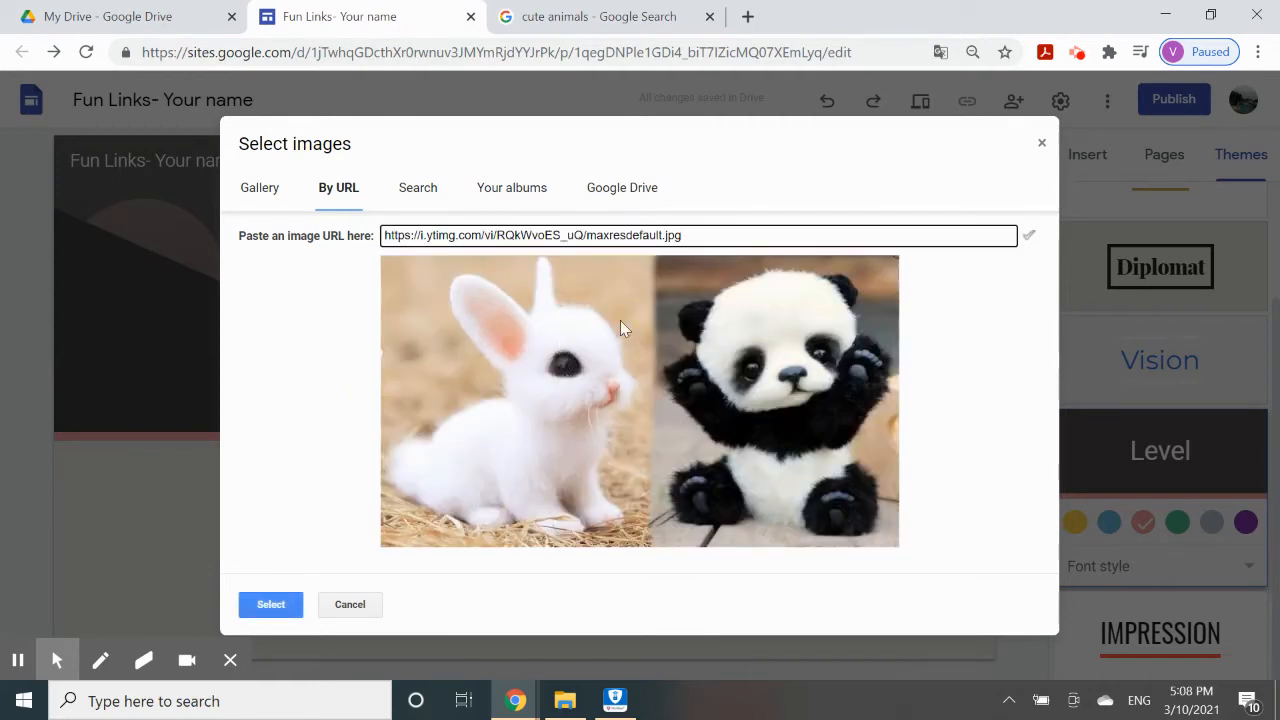
{"action": "left_click", "coordinate": [274, 604]}
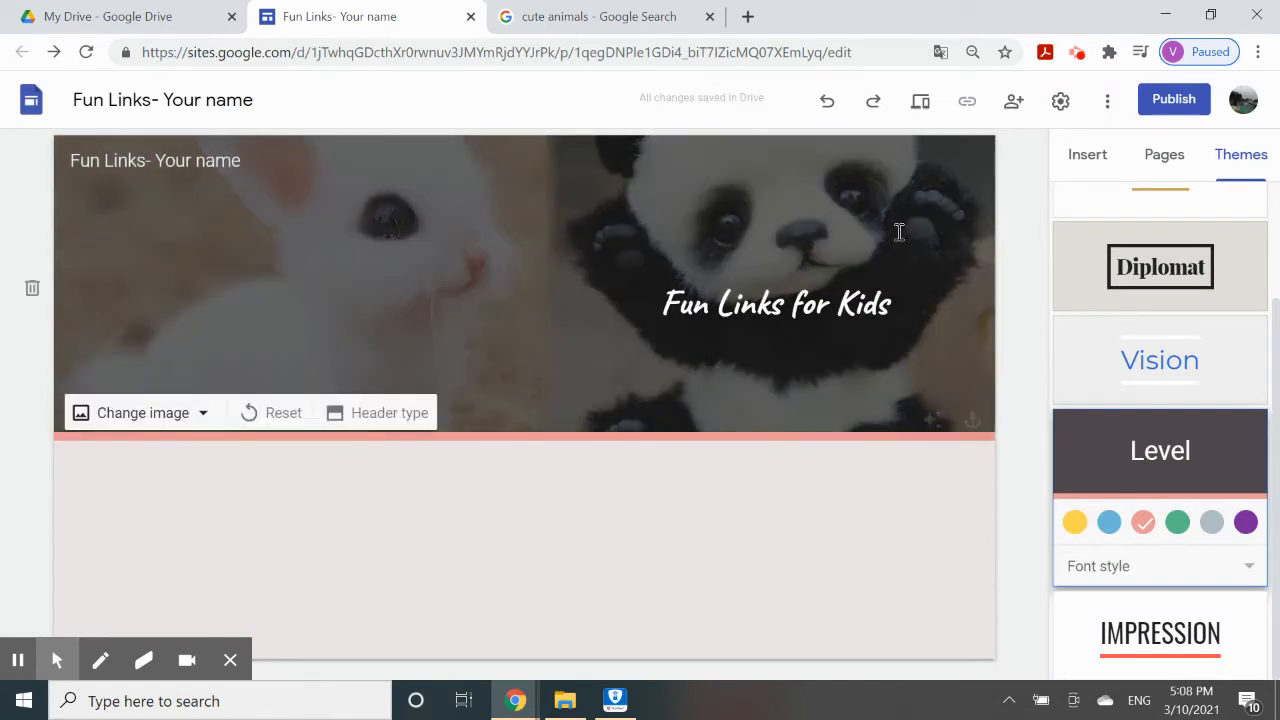
{"action": "left_click", "coordinate": [575, 16]}
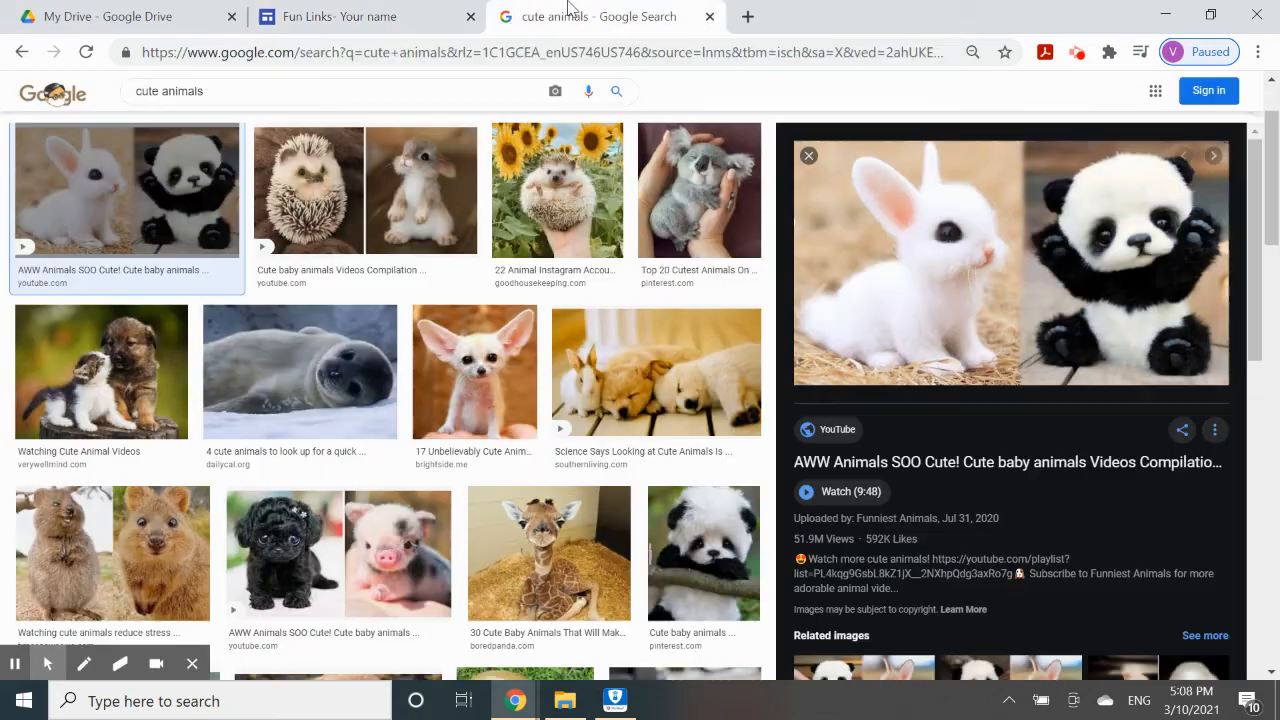
{"action": "left_click", "coordinate": [280, 14]}
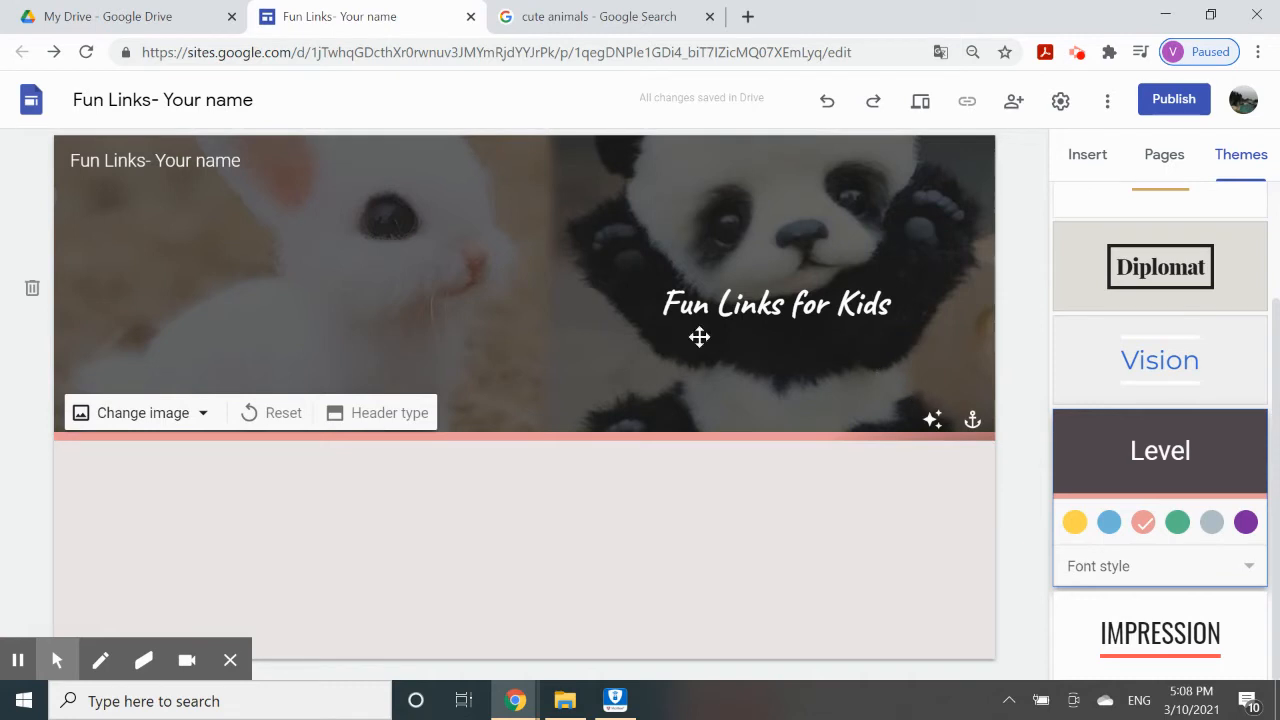
Turn off the header's 'Adjust for readability' dark overlay.
{"action": "left_click", "coordinate": [932, 422]}
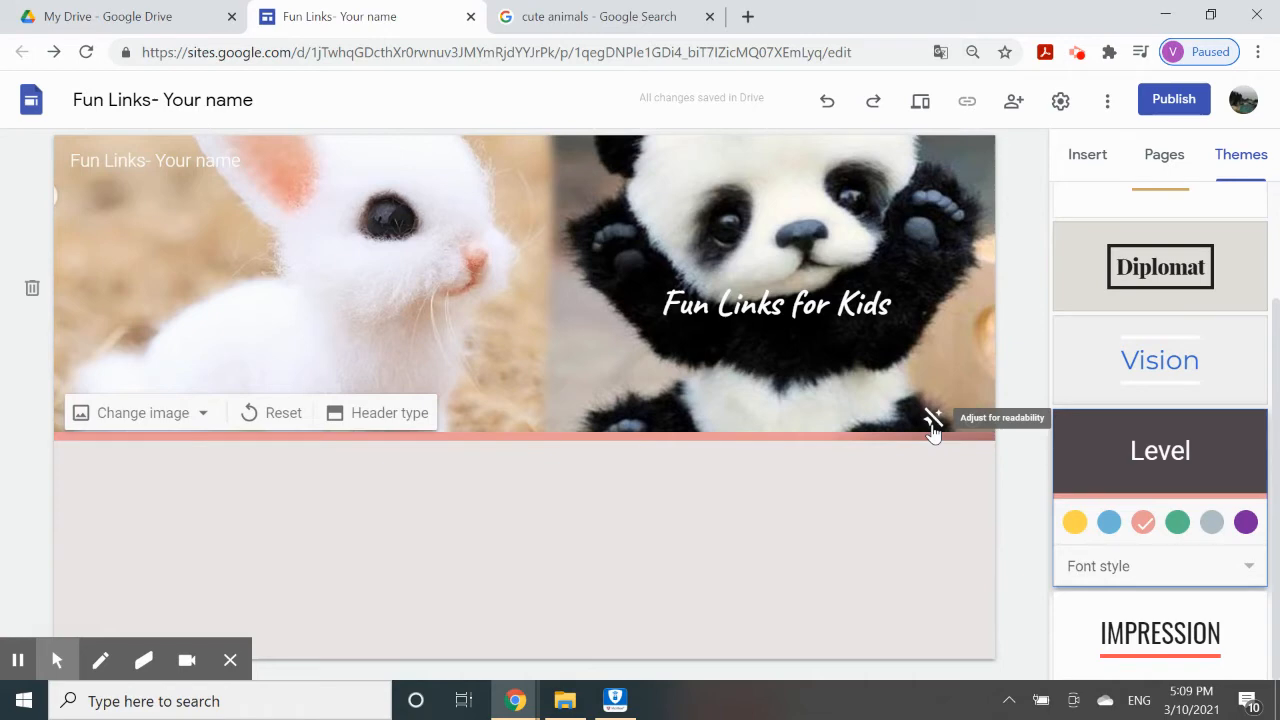
{"action": "left_click", "coordinate": [932, 420]}
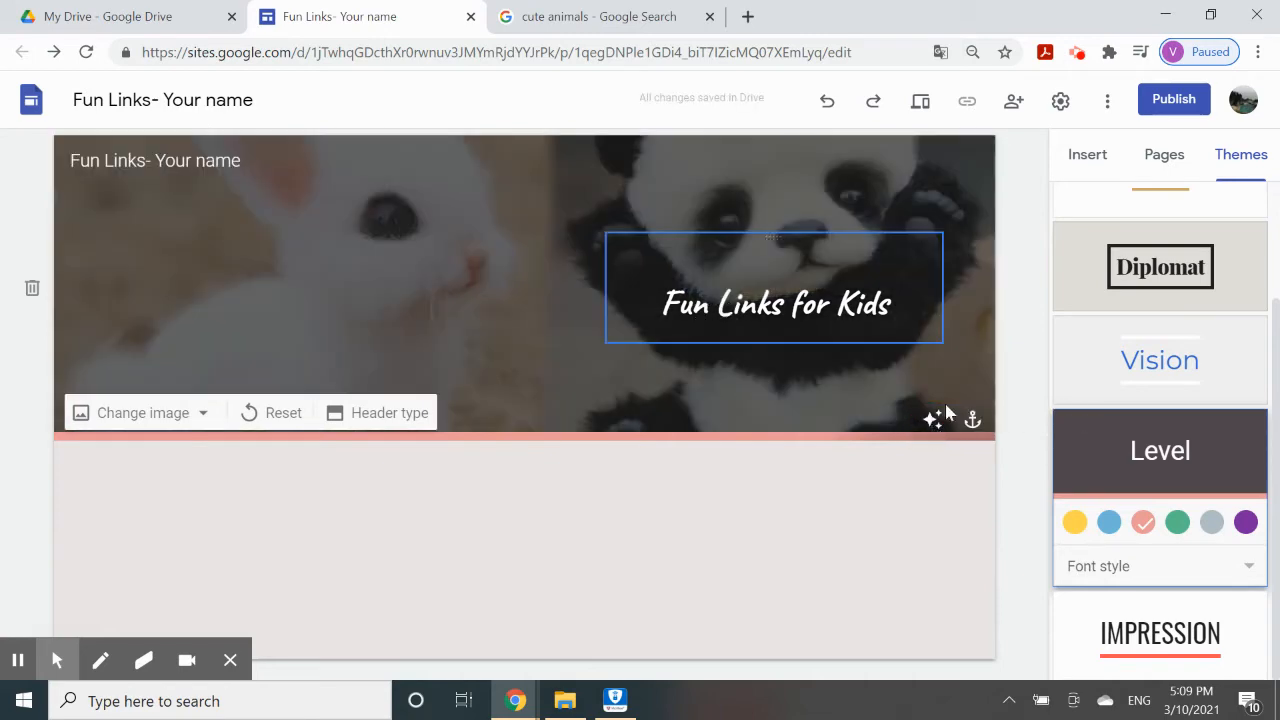
{"action": "left_click", "coordinate": [933, 422]}
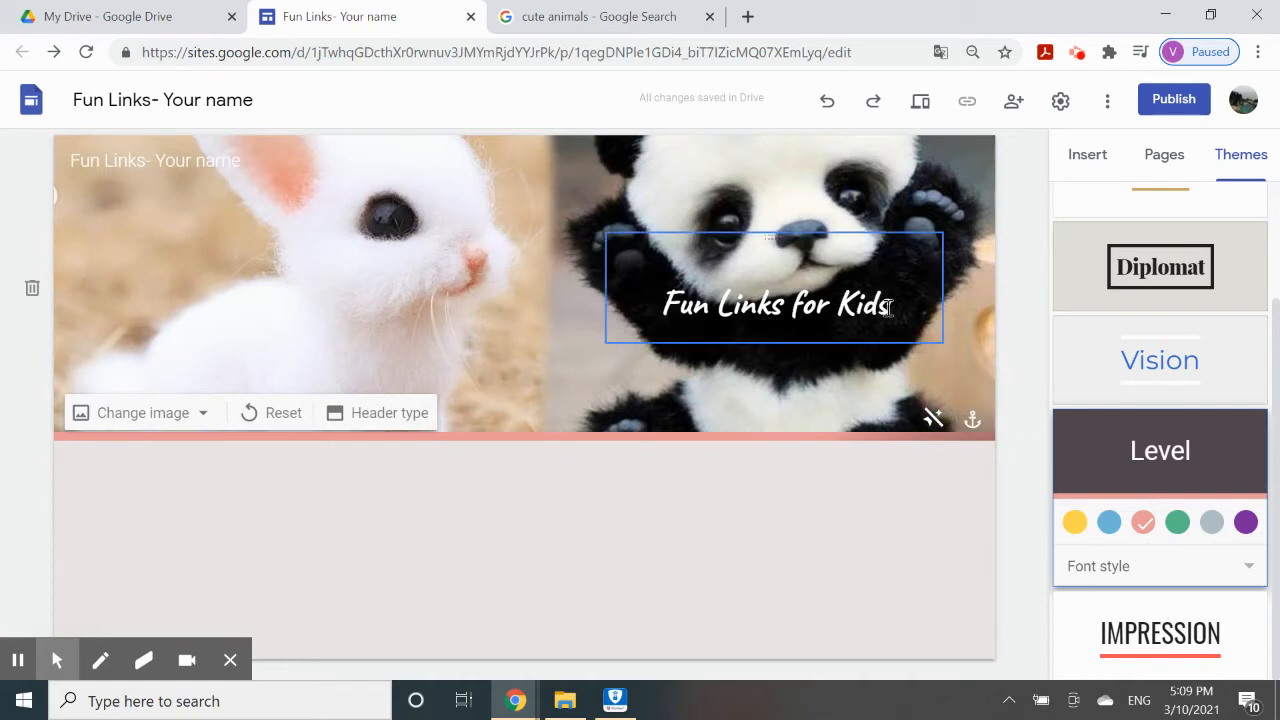
Shift the Fun Links for Kids title box slightly to the right.
{"action": "left_click", "coordinate": [887, 308]}
{"action": "left_click", "coordinate": [799, 378]}
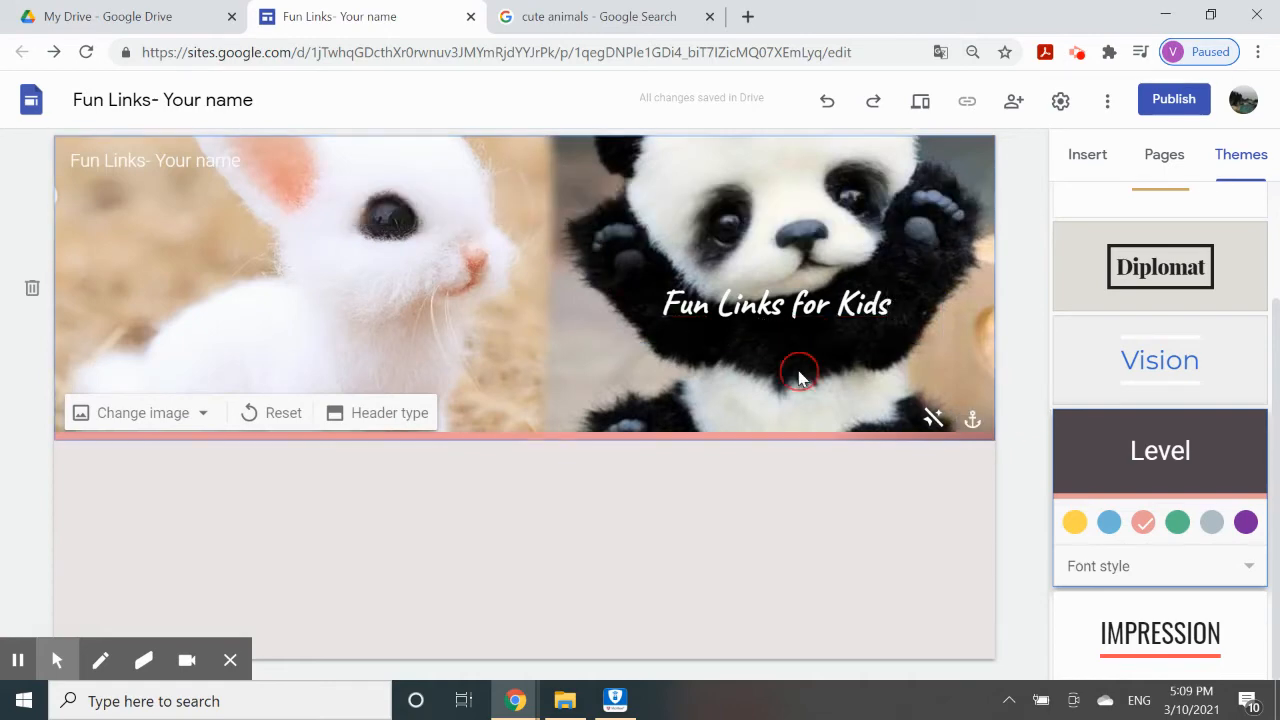
{"action": "left_click_drag", "start_coordinate": [940, 288], "coordinate": [668, 292]}
{"action": "left_click", "coordinate": [869, 298]}
{"action": "left_click", "coordinate": [696, 493]}
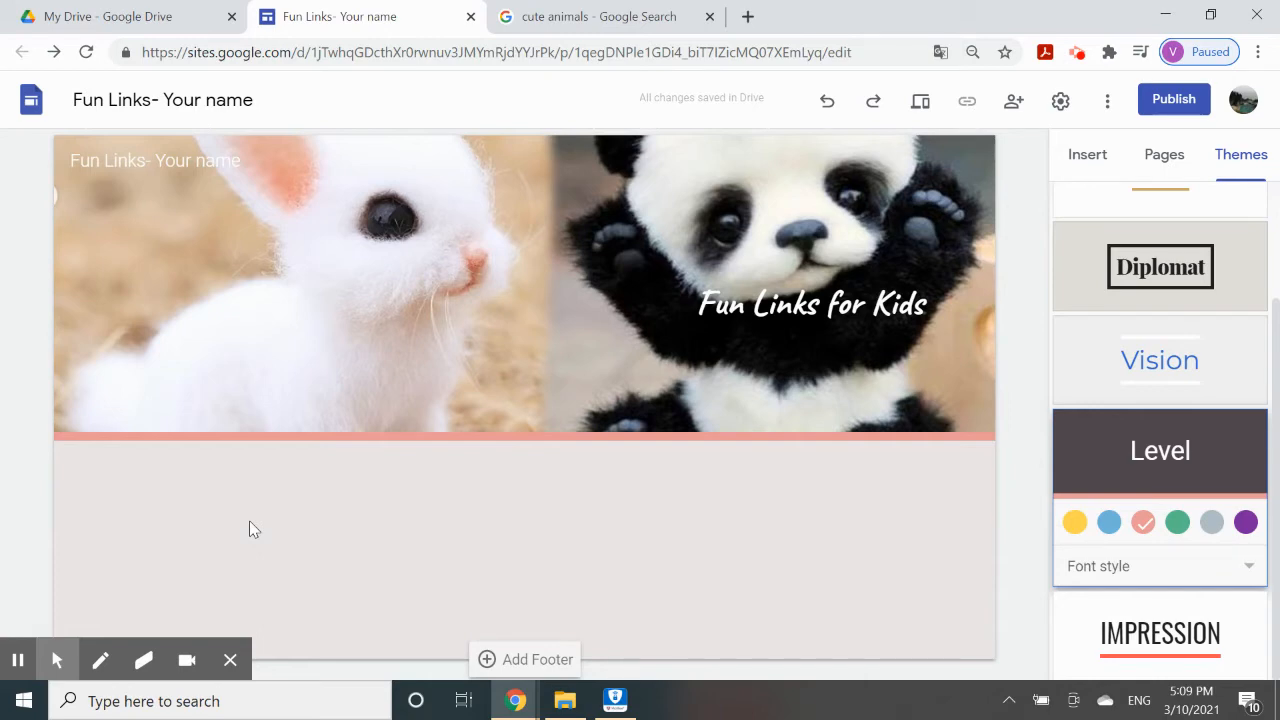
{"action": "left_click", "coordinate": [1084, 162]}
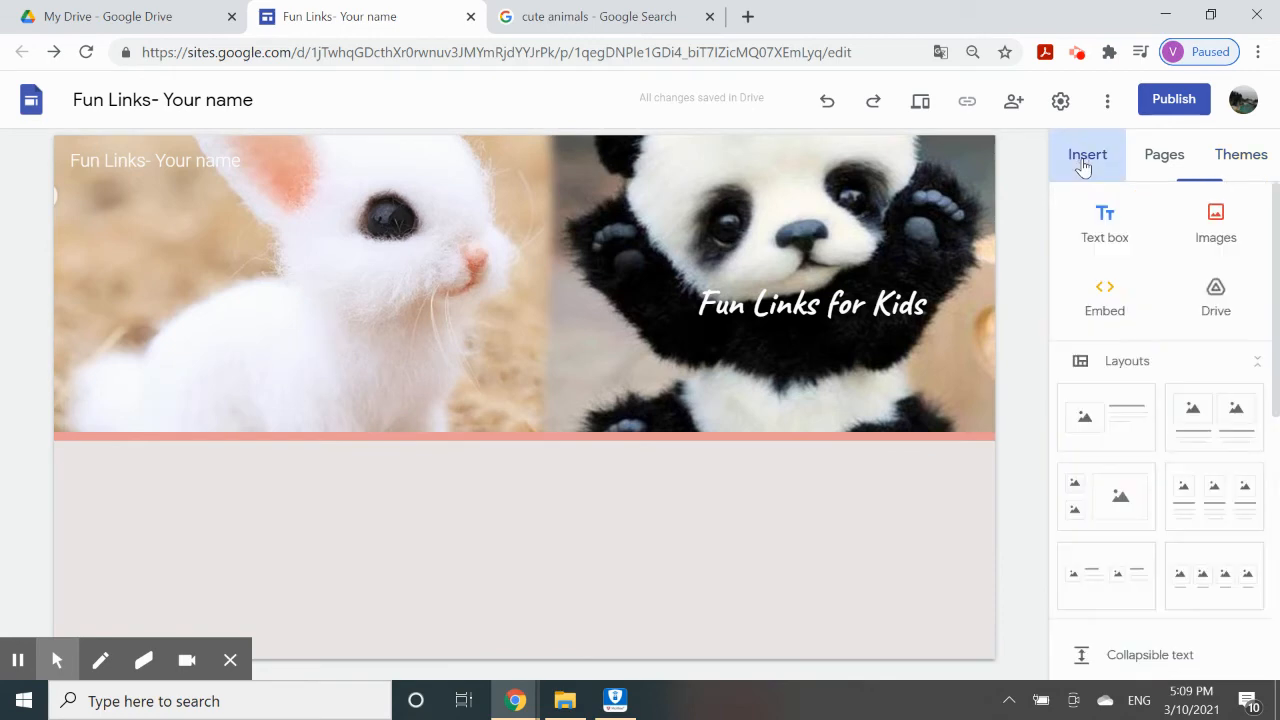
Add a text box reading 'In this website, you will find cool places in which you find cute animals.' and select it.
{"action": "left_click", "coordinate": [1112, 228]}
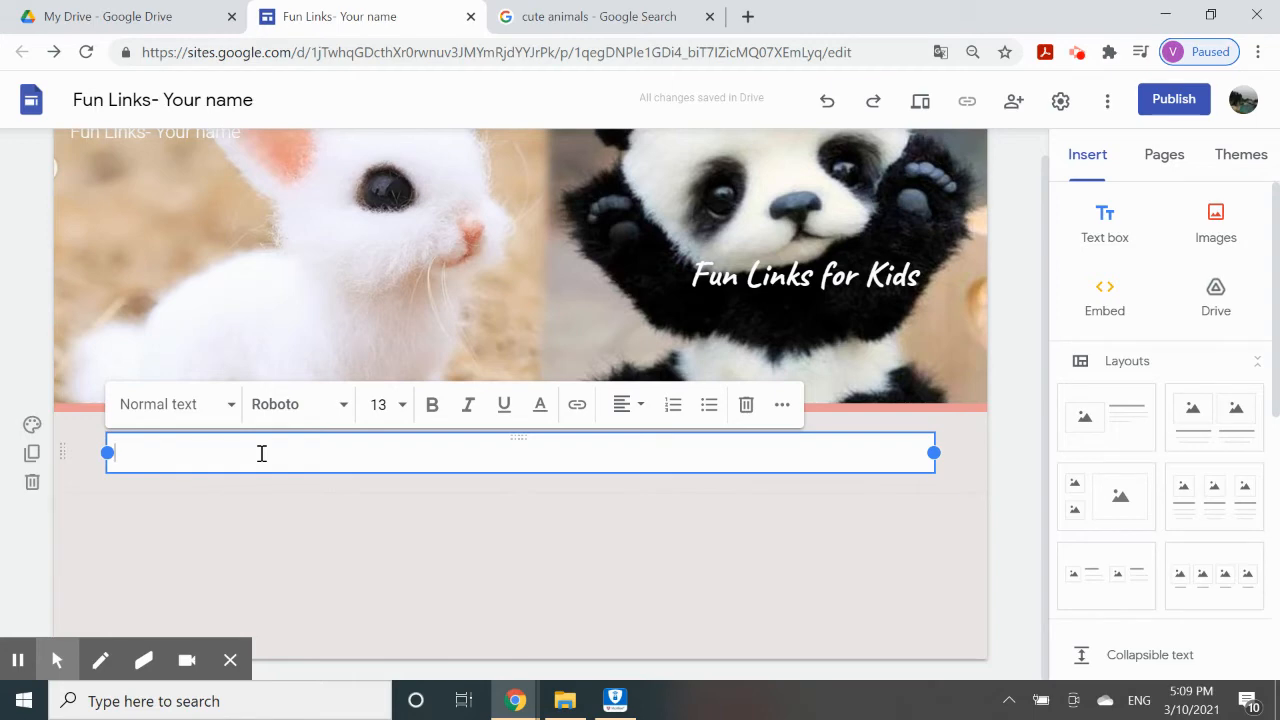
{"action": "type", "text": "Thi"}
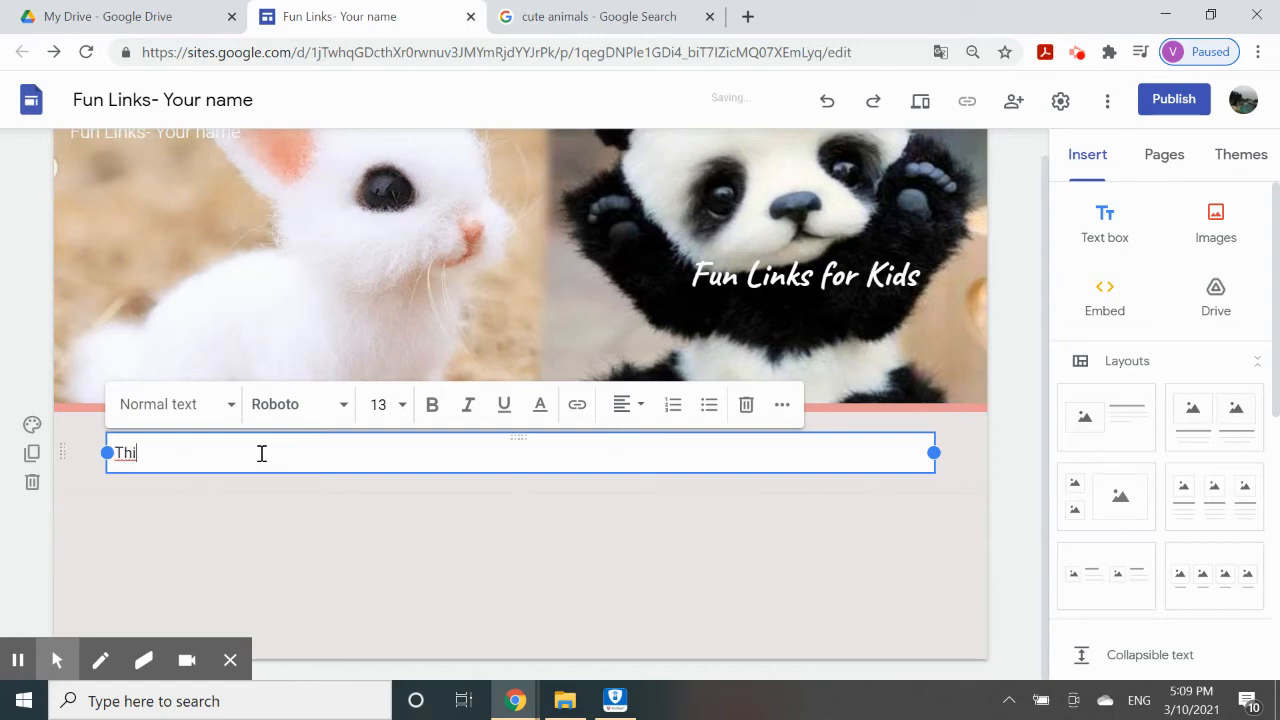
{"action": "type", "text": "In this website, you will find "}
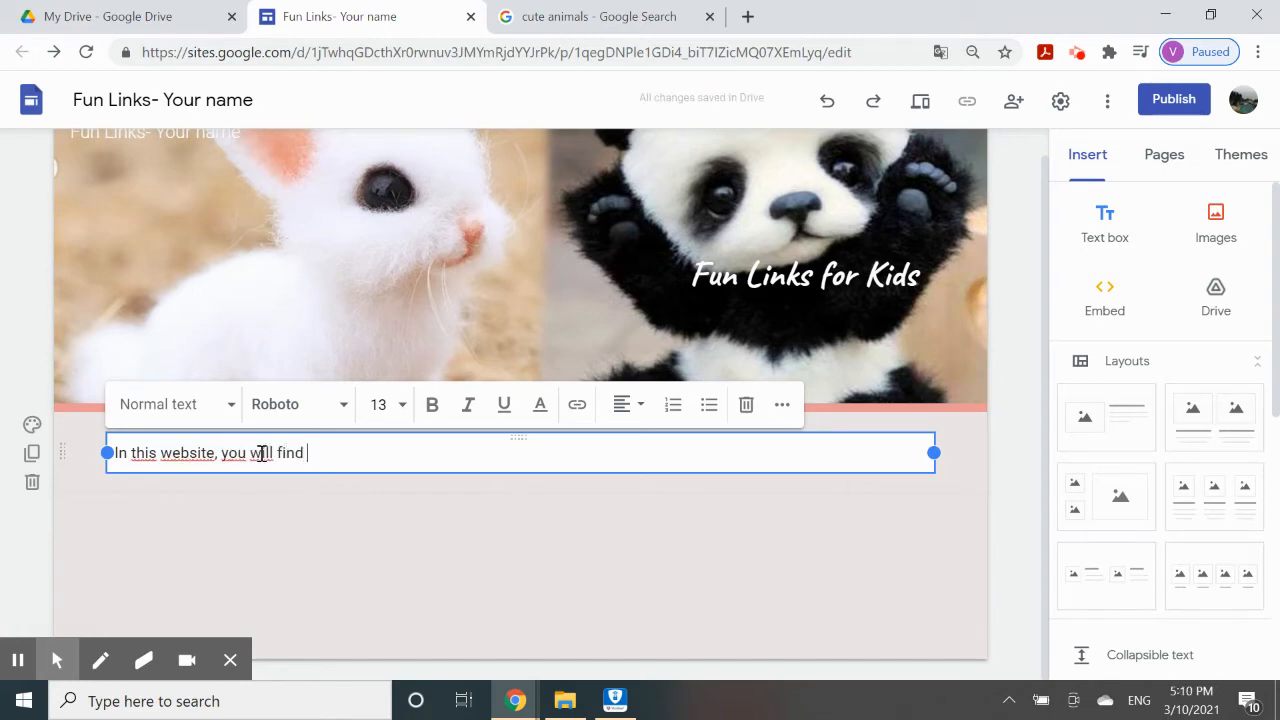
{"action": "type", "text": "cool p"}
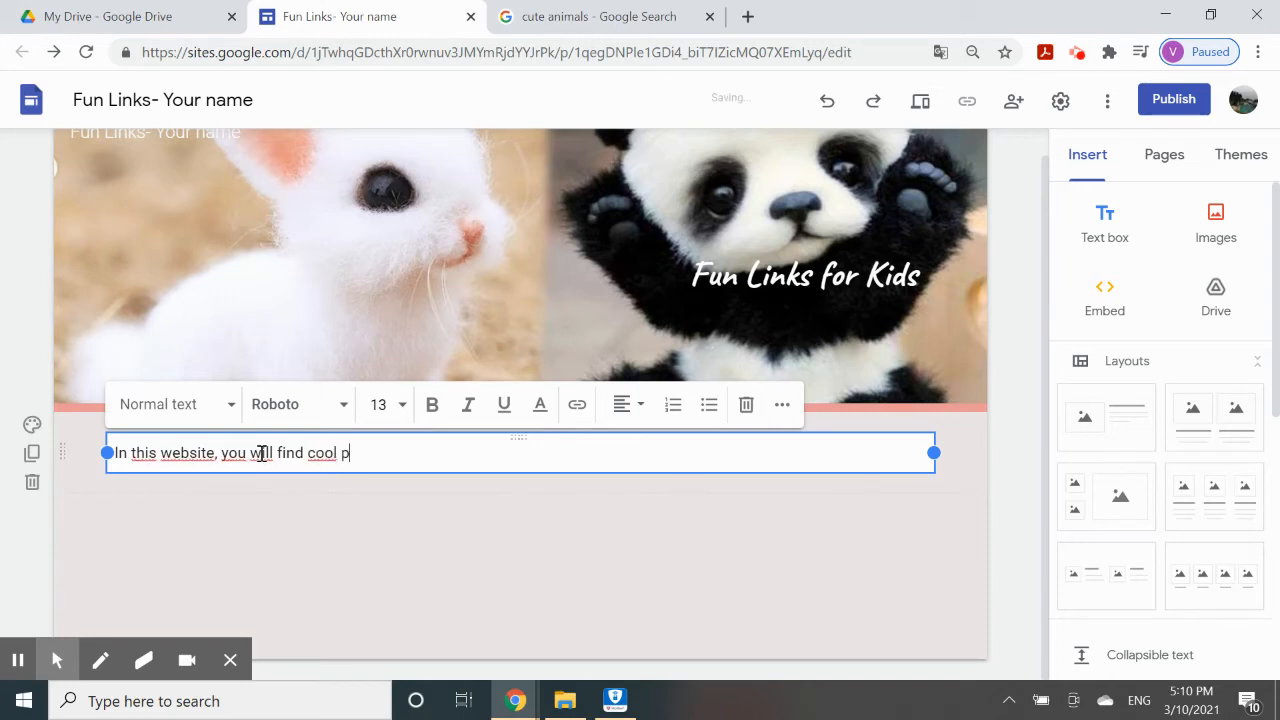
{"action": "type", "text": "laces in which you find cute ani"}
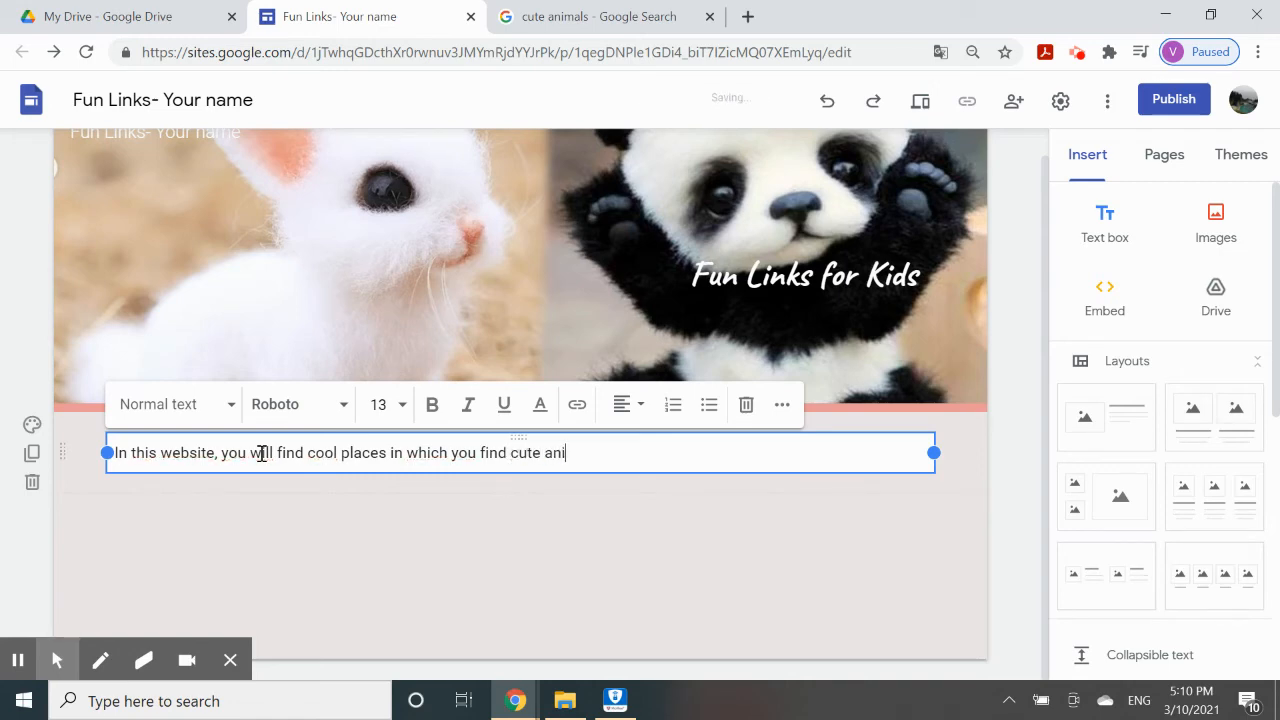
{"action": "type", "text": "mals."}
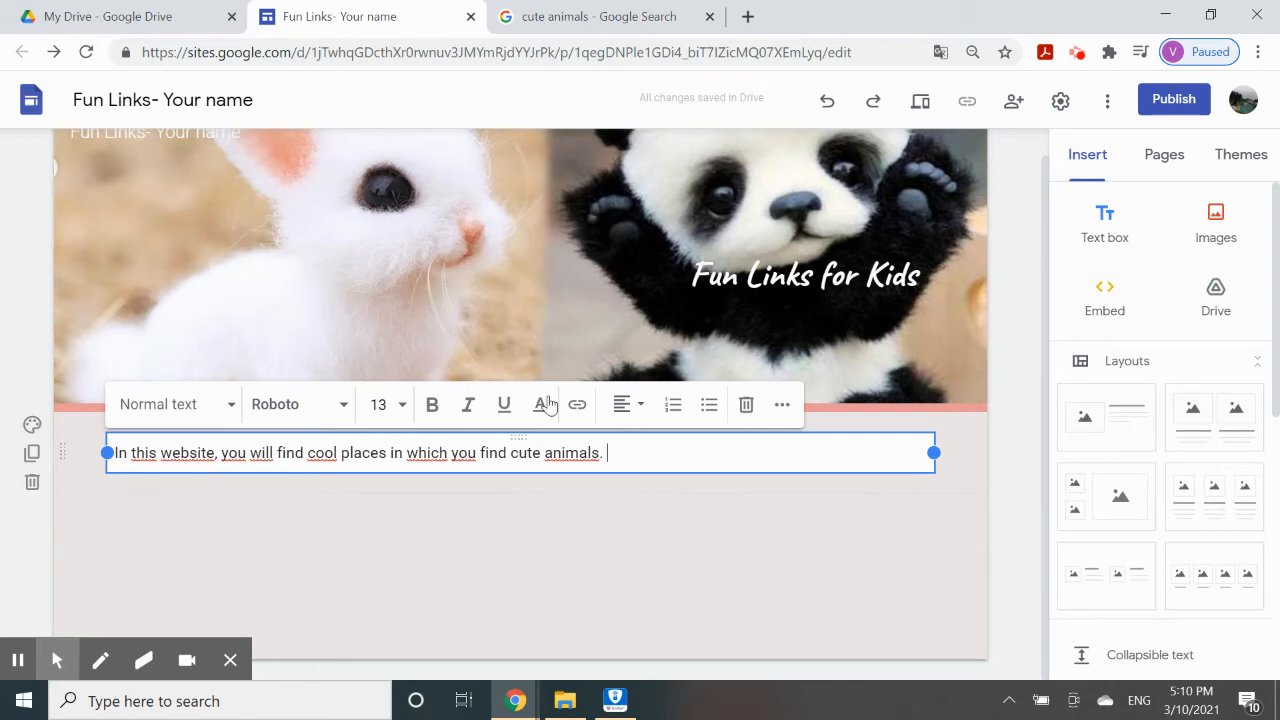
{"action": "left_click", "coordinate": [609, 450]}
{"action": "scroll", "coordinate": [495, 476], "scroll_direction": "up", "scroll_amount": 1}
{"action": "left_click", "coordinate": [491, 566]}
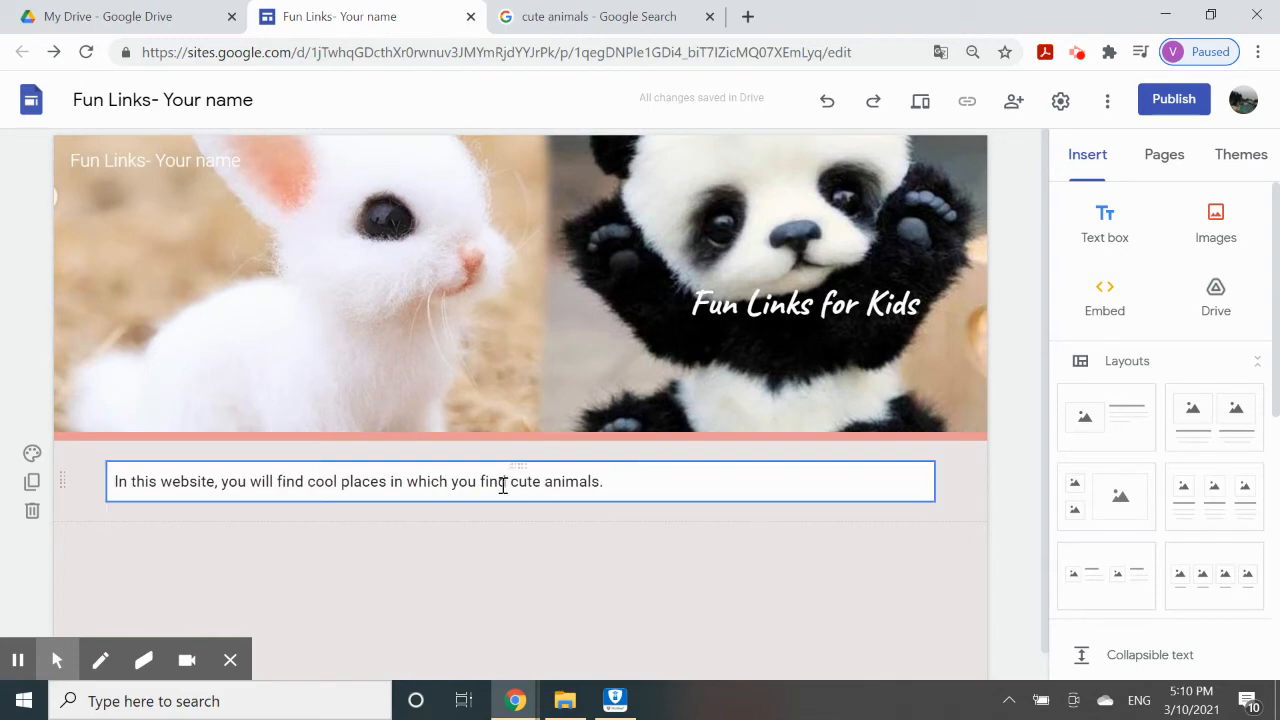
{"action": "left_click", "coordinate": [19, 660]}
{"action": "left_click", "coordinate": [21, 660]}
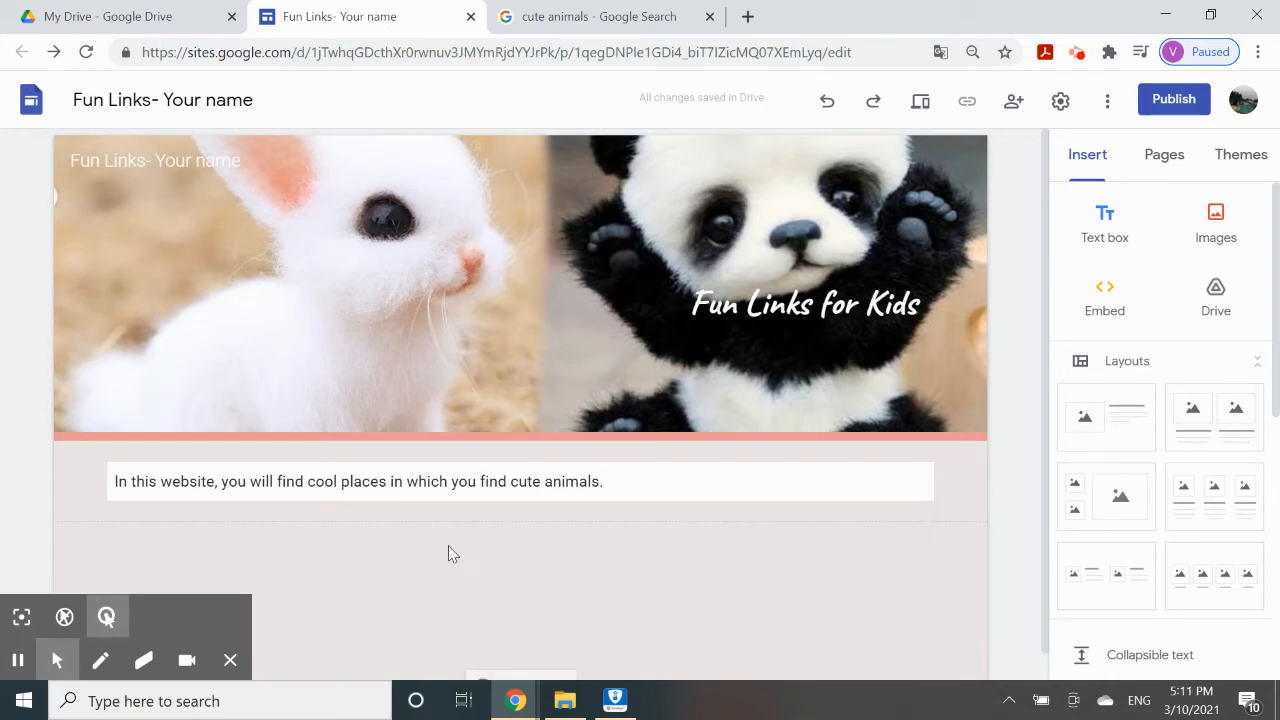
{"action": "left_click", "coordinate": [618, 483]}
{"action": "left_click_drag", "start_coordinate": [620, 481], "coordinate": [120, 481]}
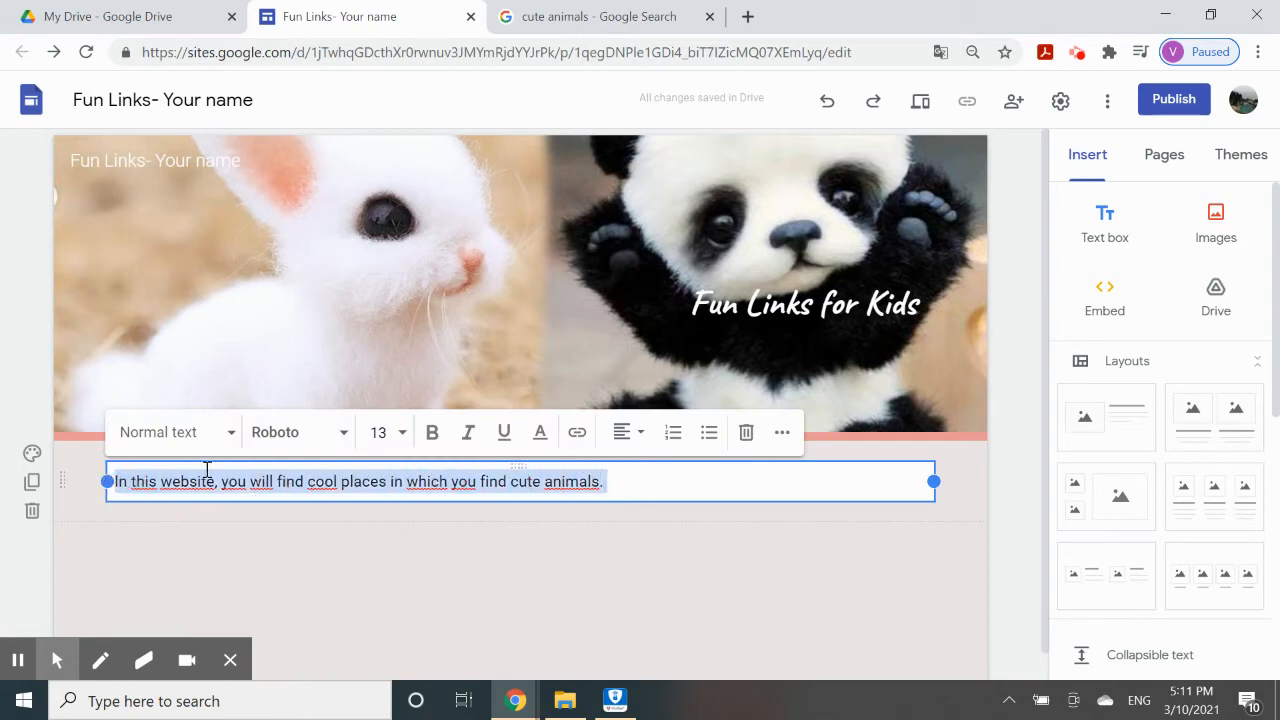
Format the intro sentence as bold Caveat at size 18.
{"action": "left_click", "coordinate": [340, 444]}
{"action": "mouse_move", "coordinate": [305, 605]}
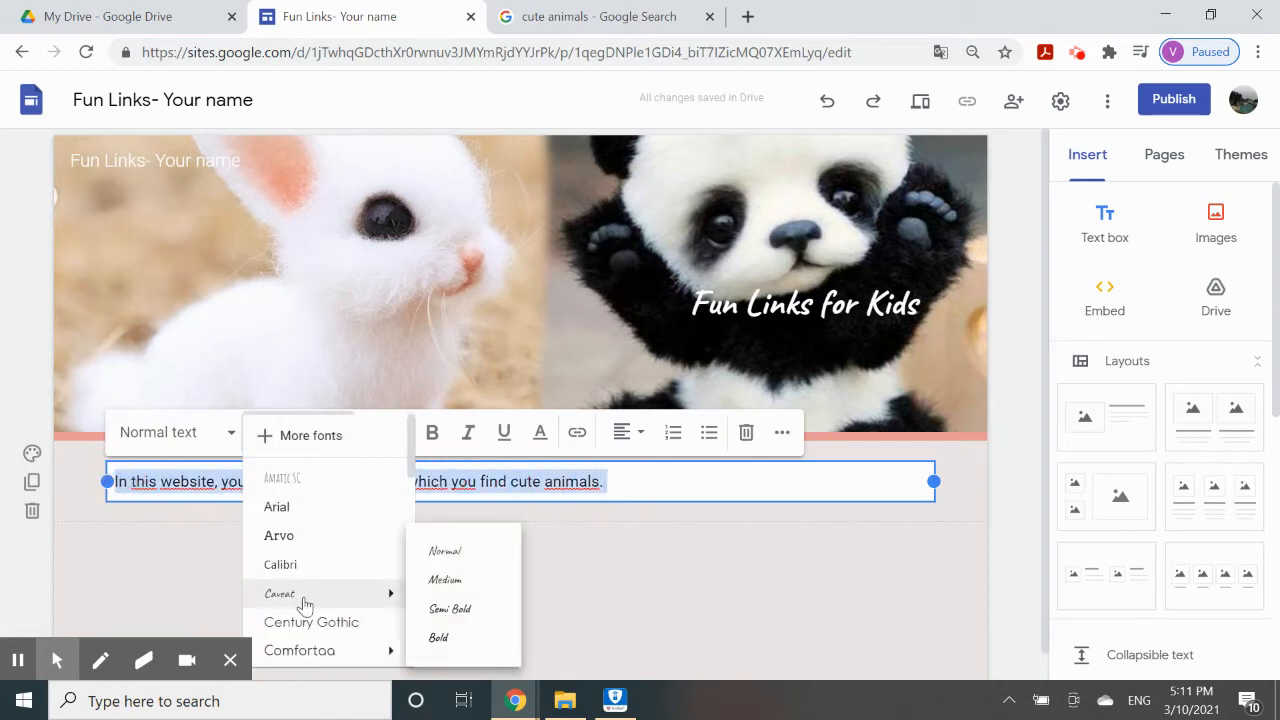
{"action": "left_click", "coordinate": [472, 635]}
{"action": "left_click", "coordinate": [314, 430]}
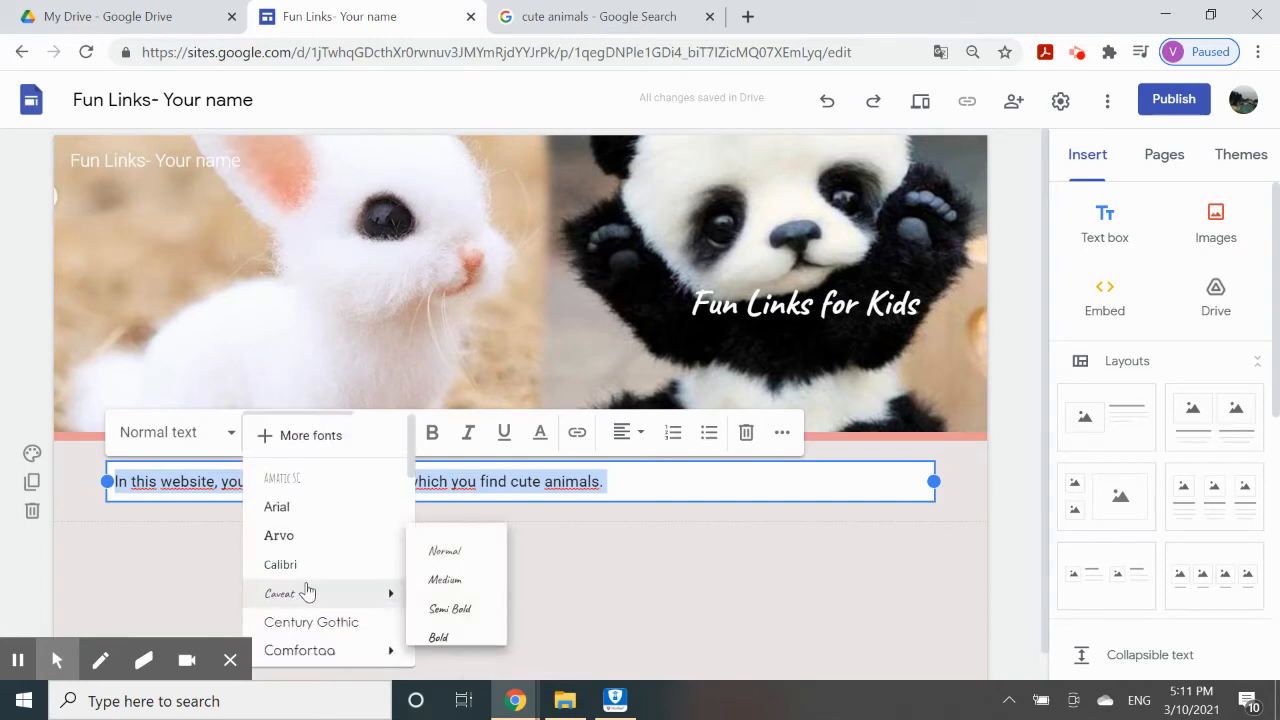
{"action": "left_click", "coordinate": [396, 568]}
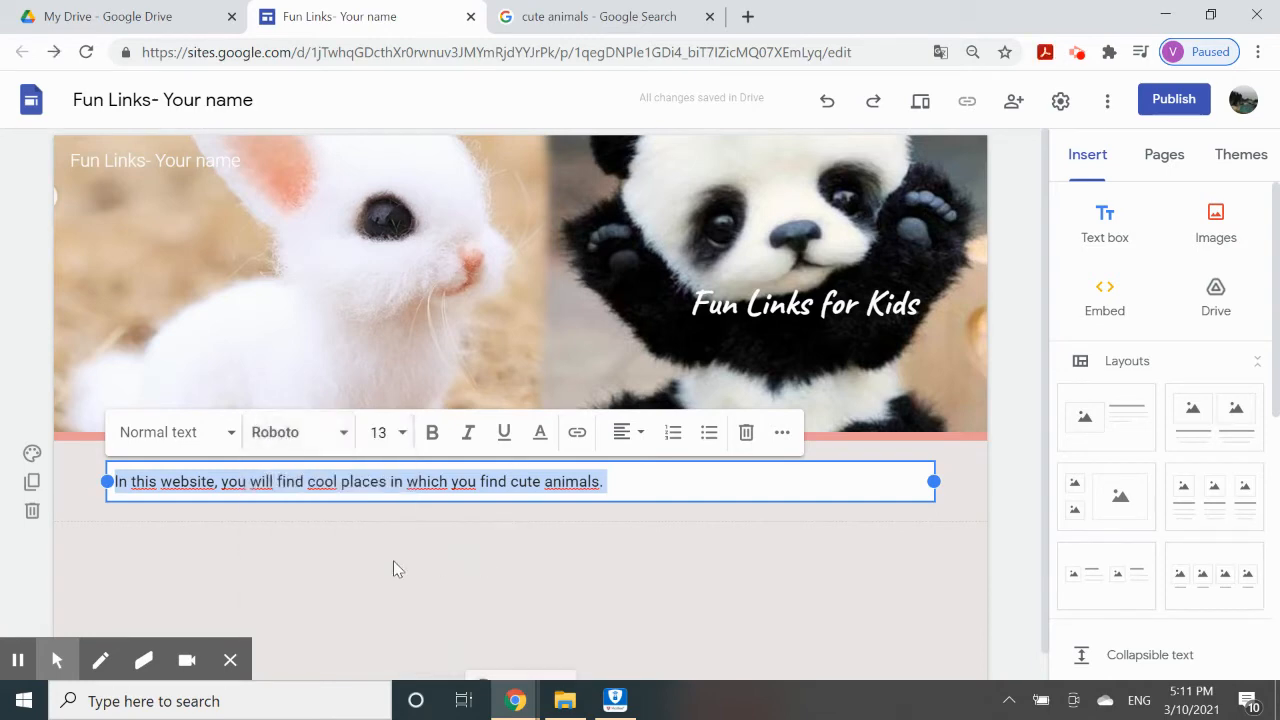
{"action": "left_click", "coordinate": [334, 434]}
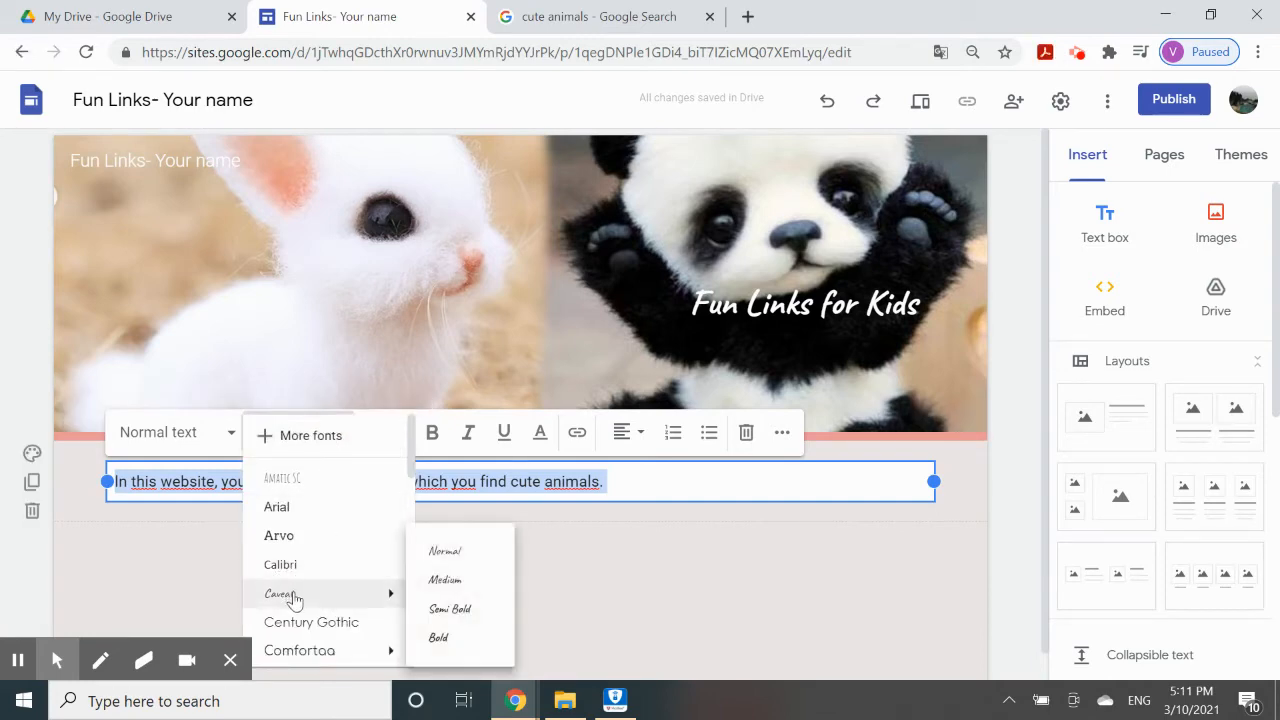
{"action": "left_click", "coordinate": [294, 598]}
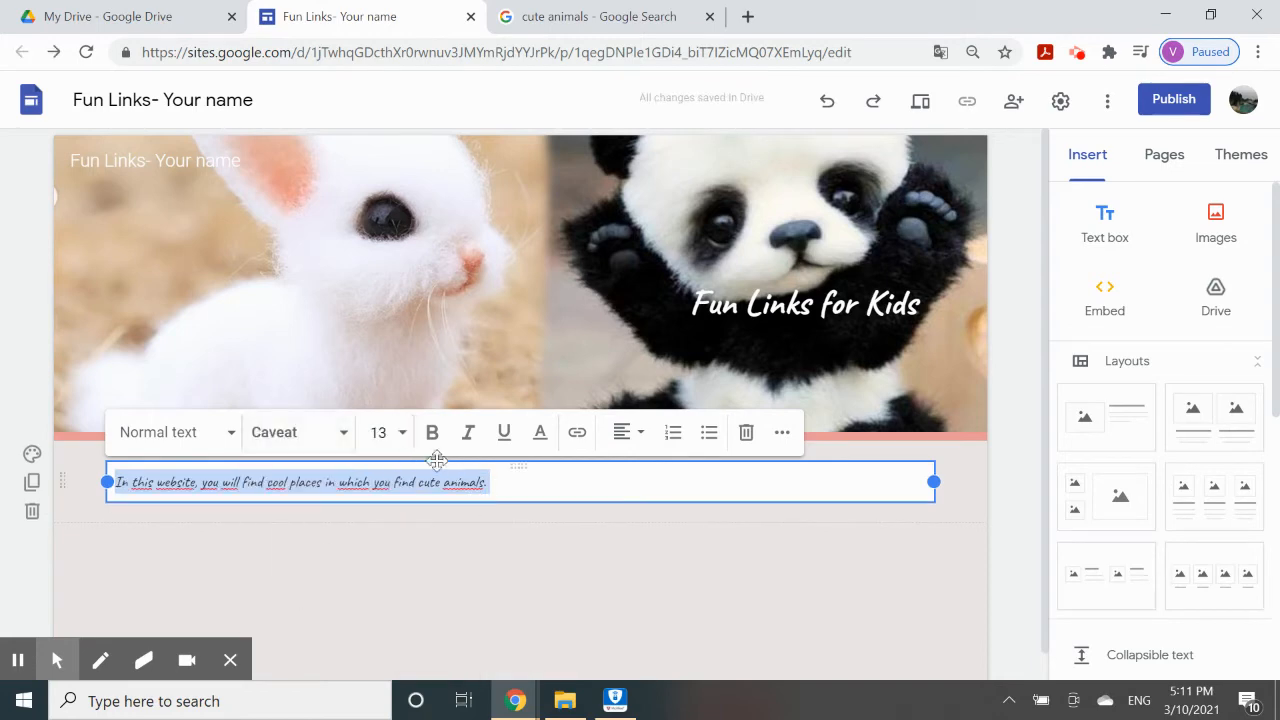
{"action": "left_click", "coordinate": [400, 442]}
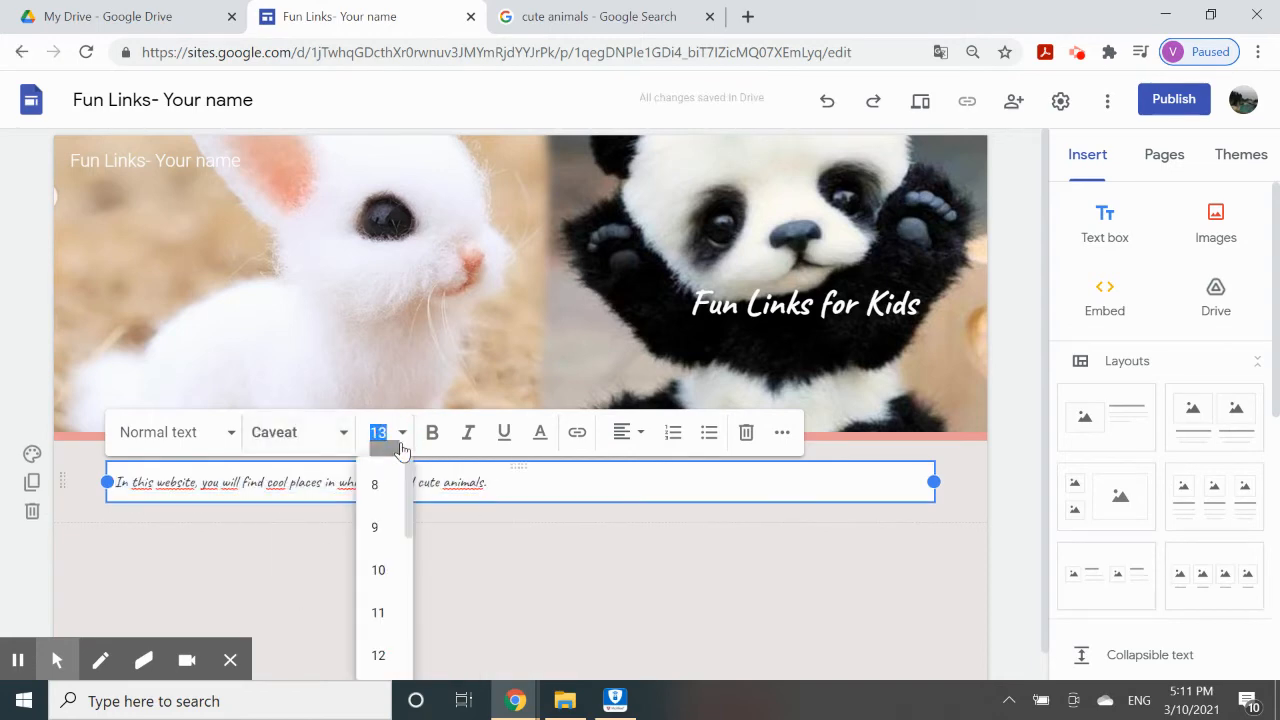
{"action": "scroll", "coordinate": [391, 648], "scroll_direction": "down", "scroll_amount": 2}
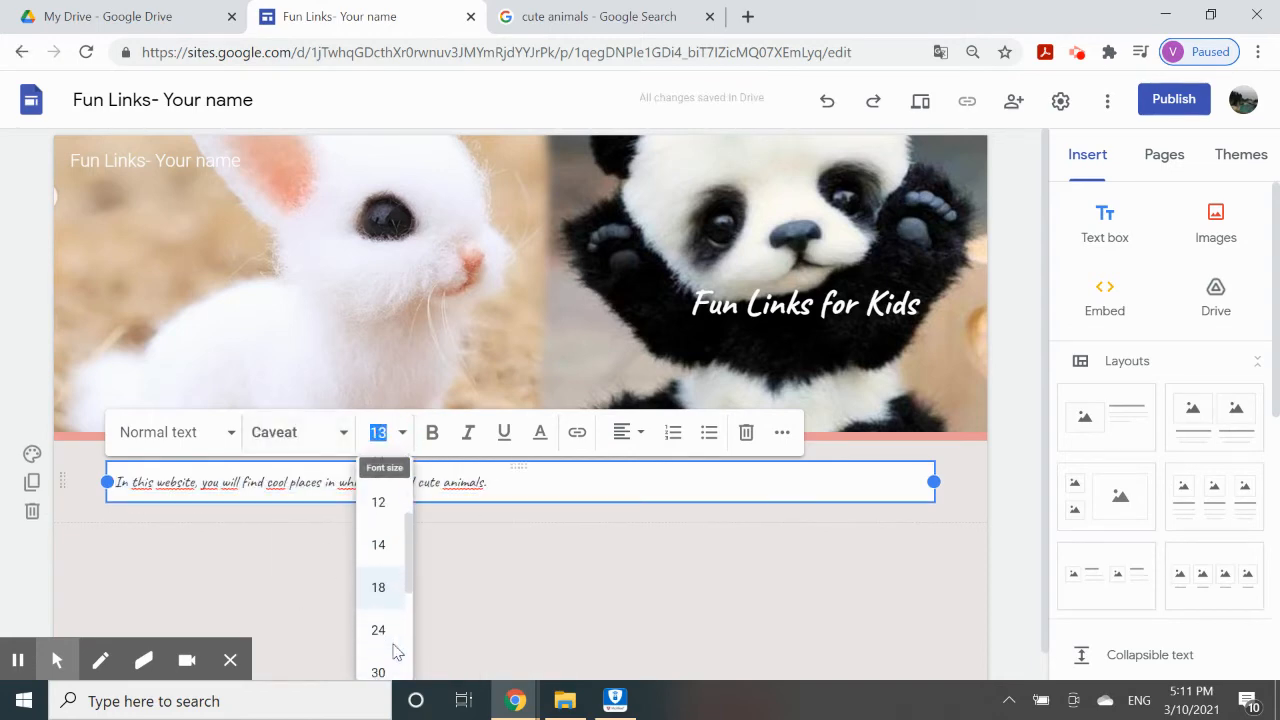
{"action": "left_click", "coordinate": [380, 575]}
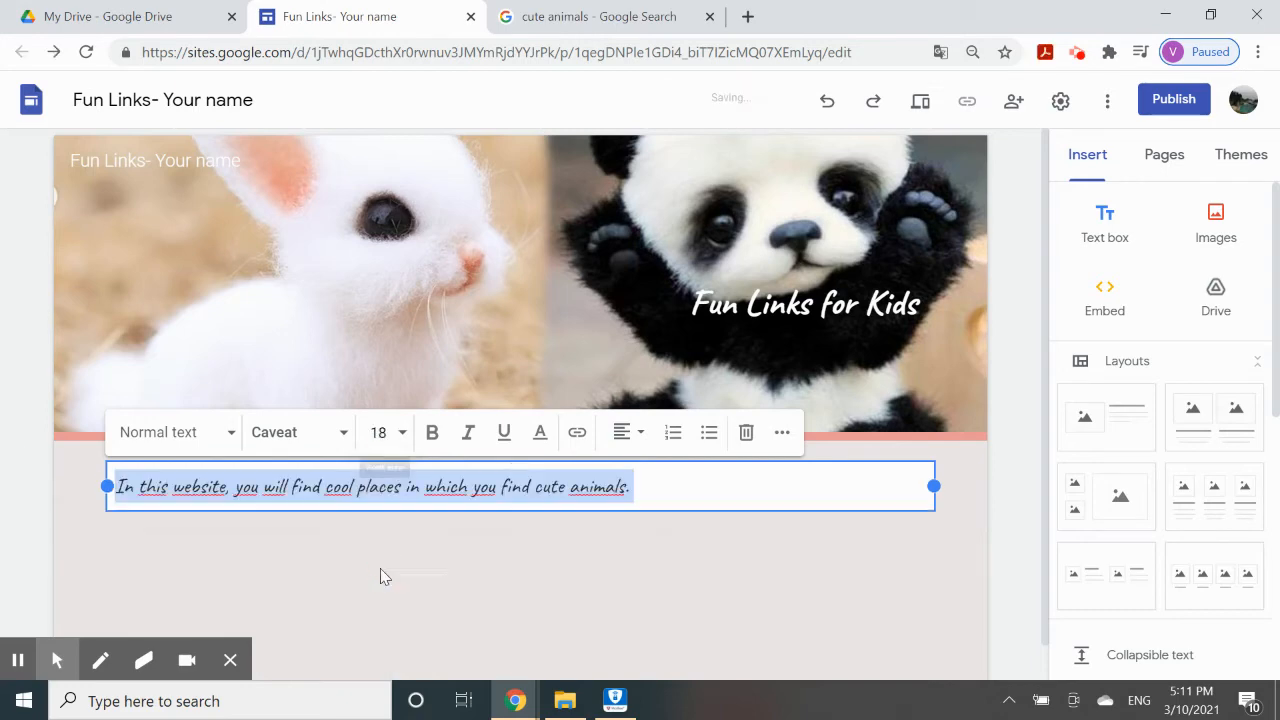
{"action": "left_click", "coordinate": [436, 432]}
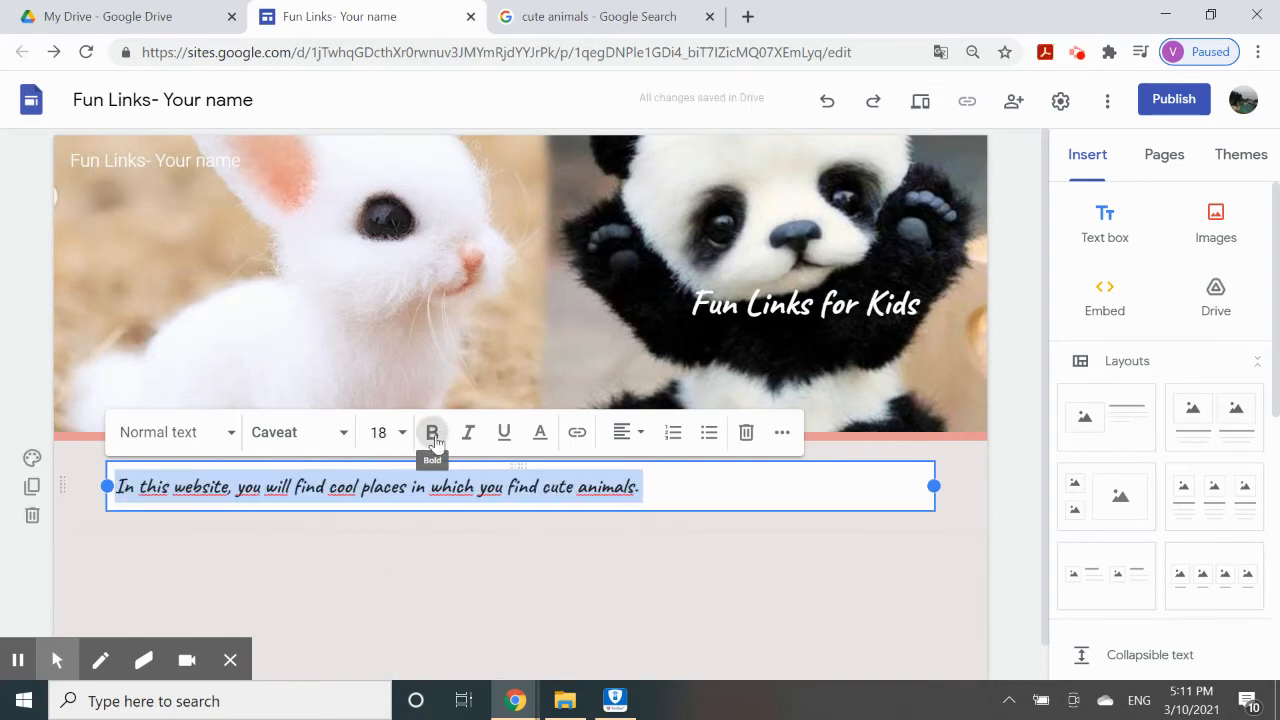
Colour the intro sentence yellow and centre it in its box.
{"action": "left_click", "coordinate": [540, 434]}
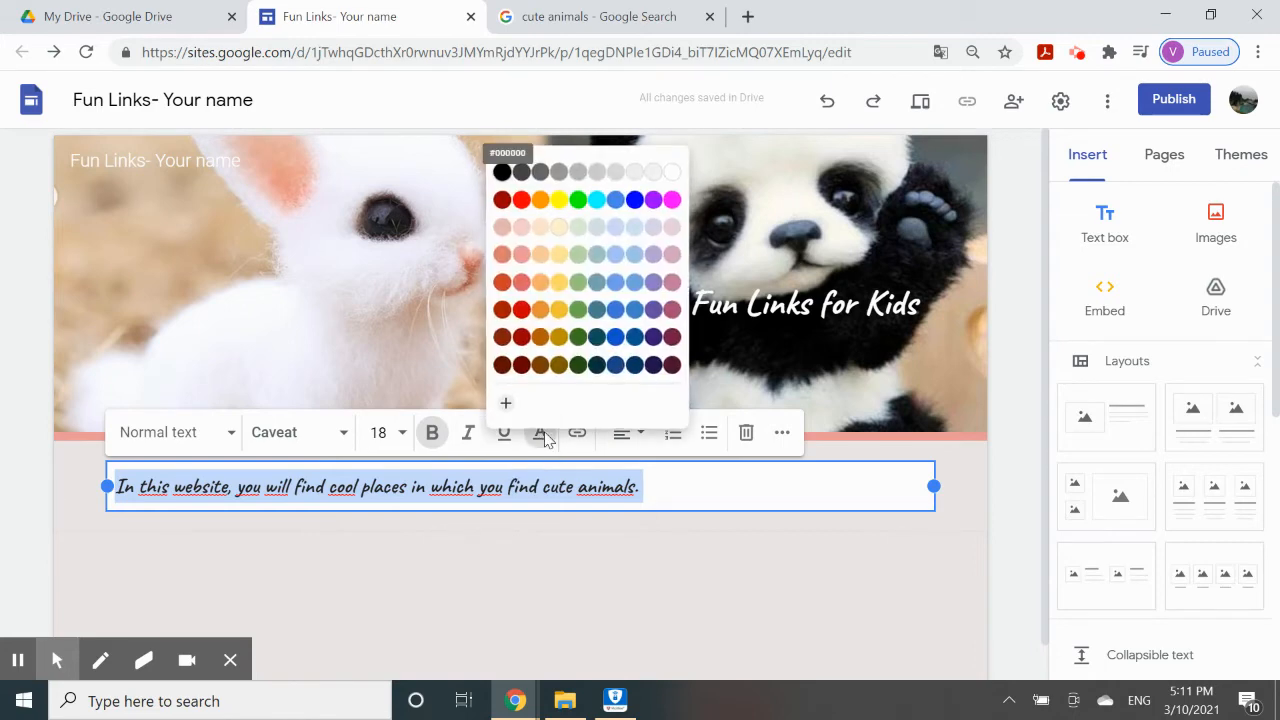
{"action": "left_click", "coordinate": [653, 199]}
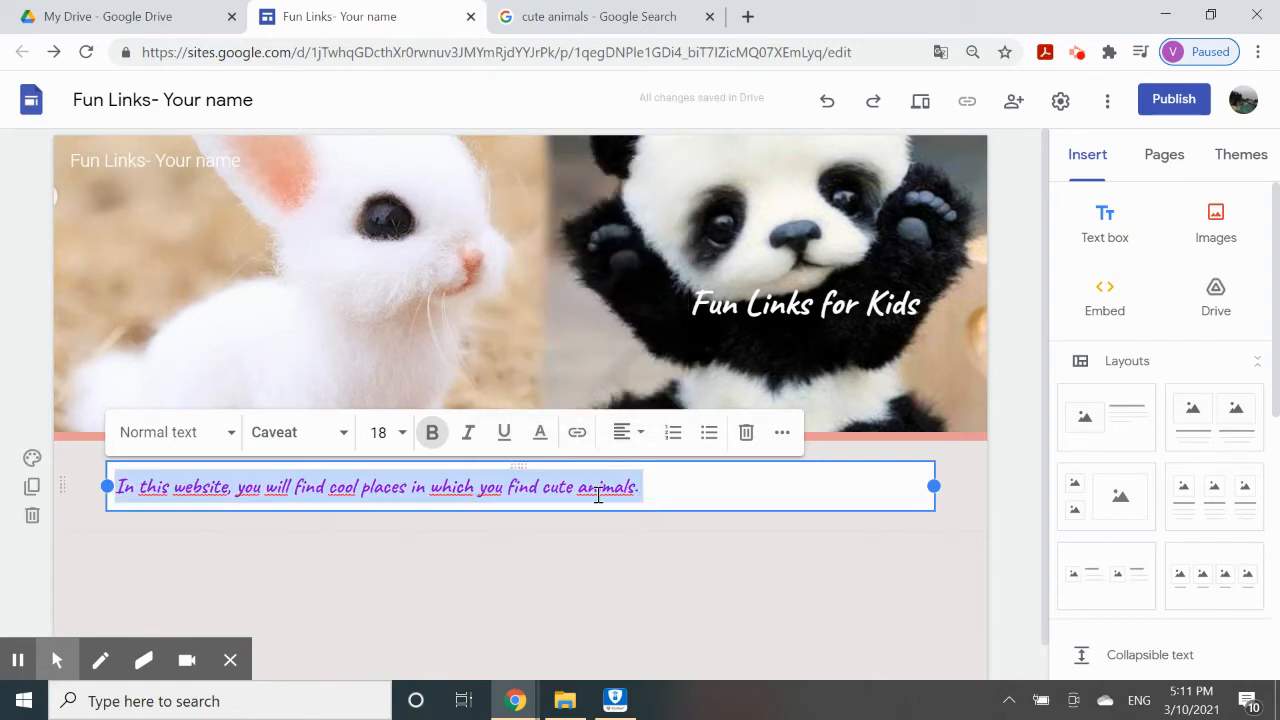
{"action": "left_click", "coordinate": [540, 434]}
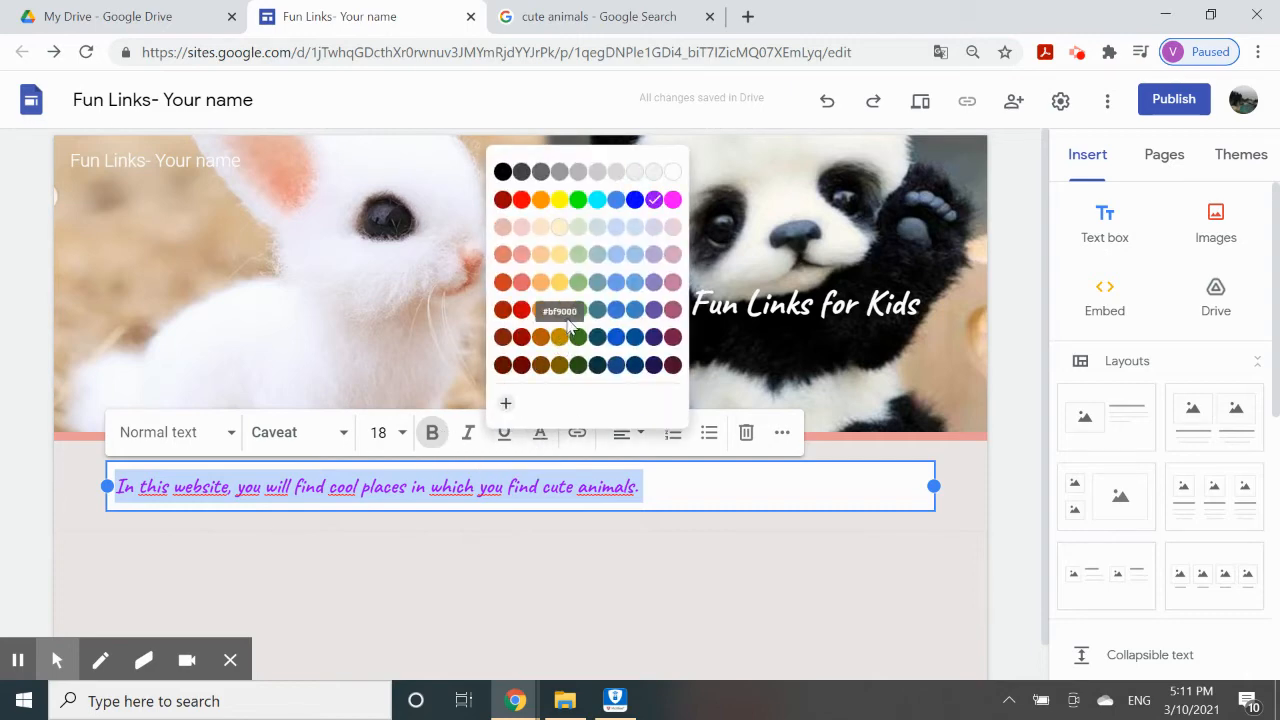
{"action": "left_click", "coordinate": [559, 313]}
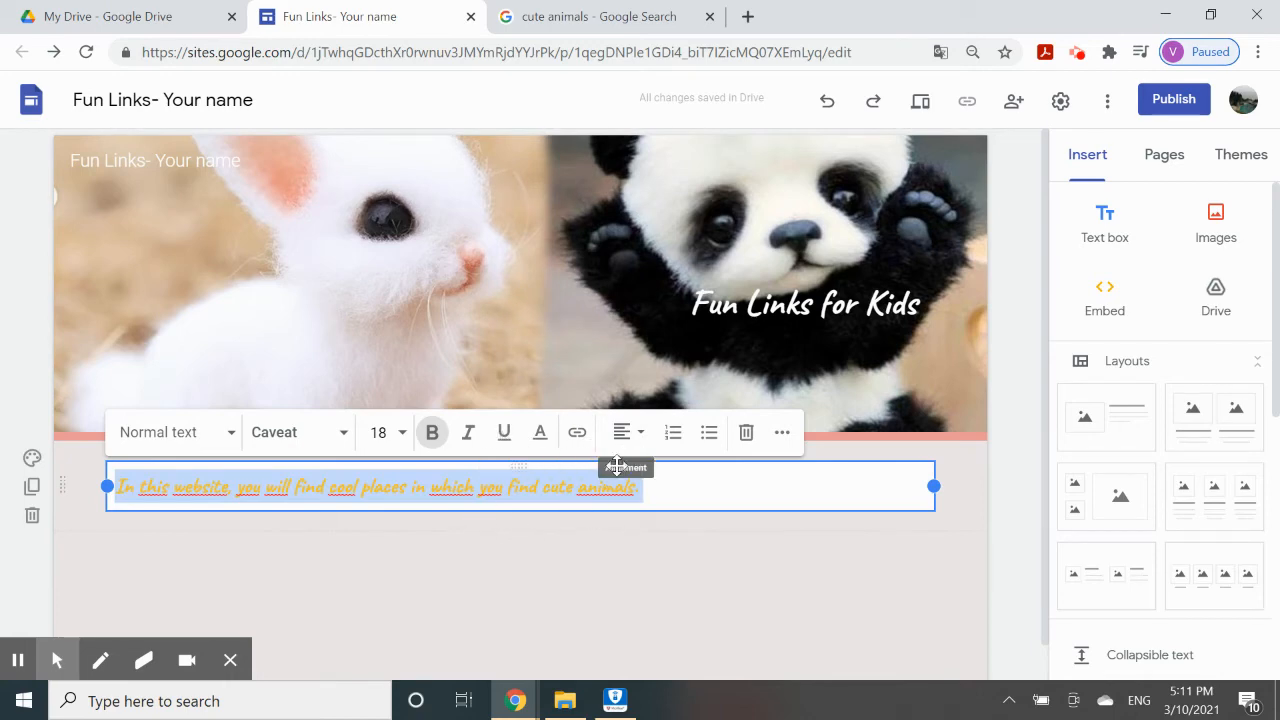
{"action": "left_click", "coordinate": [640, 441]}
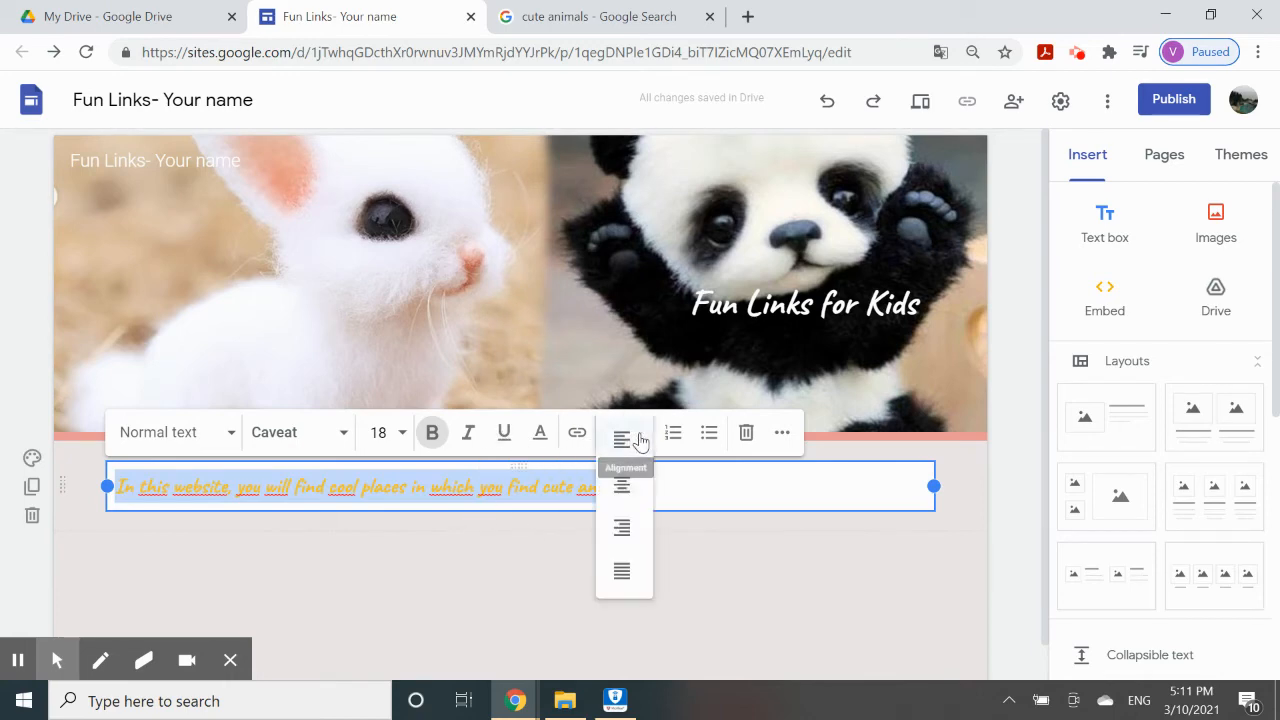
{"action": "left_click", "coordinate": [623, 528]}
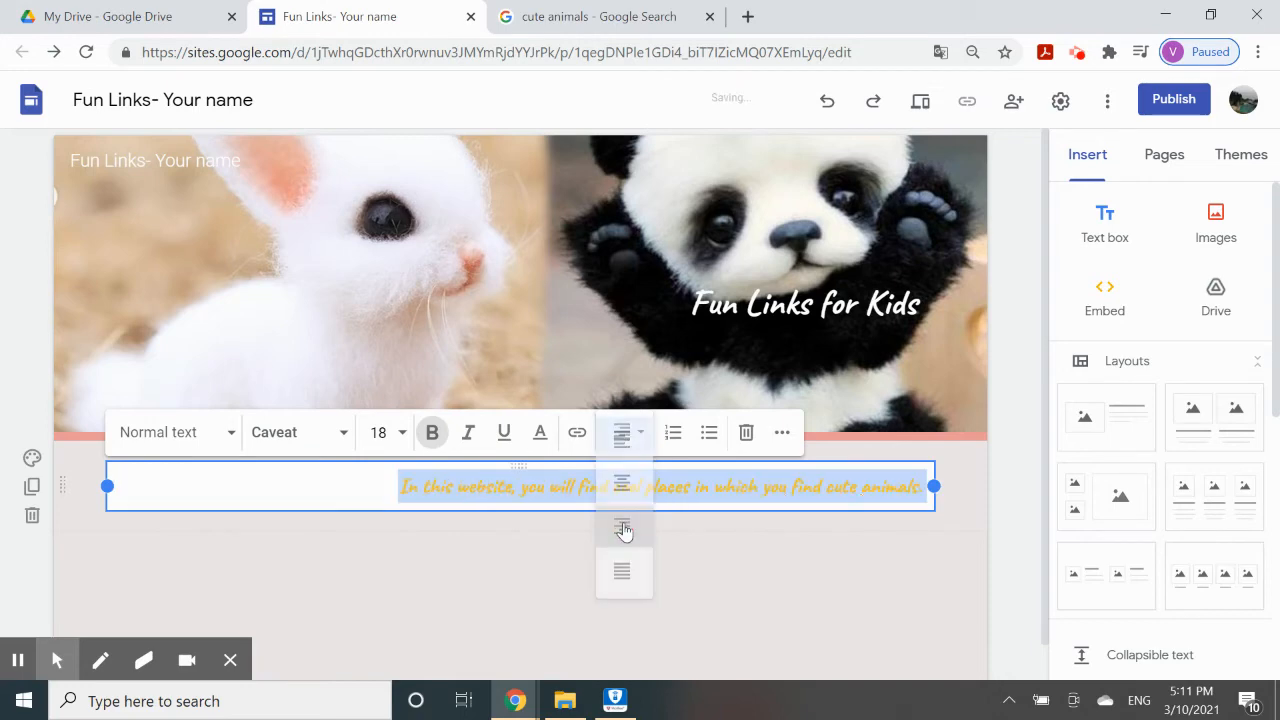
{"action": "left_click", "coordinate": [640, 441]}
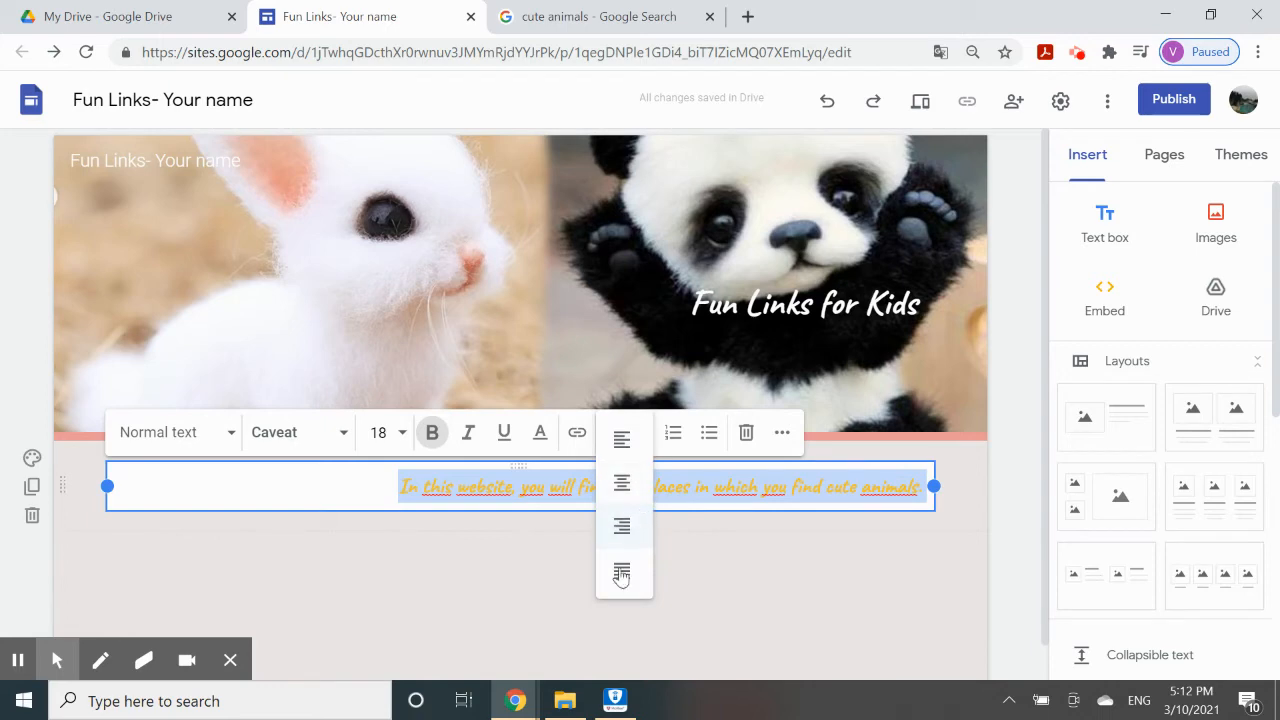
{"action": "left_click", "coordinate": [620, 497]}
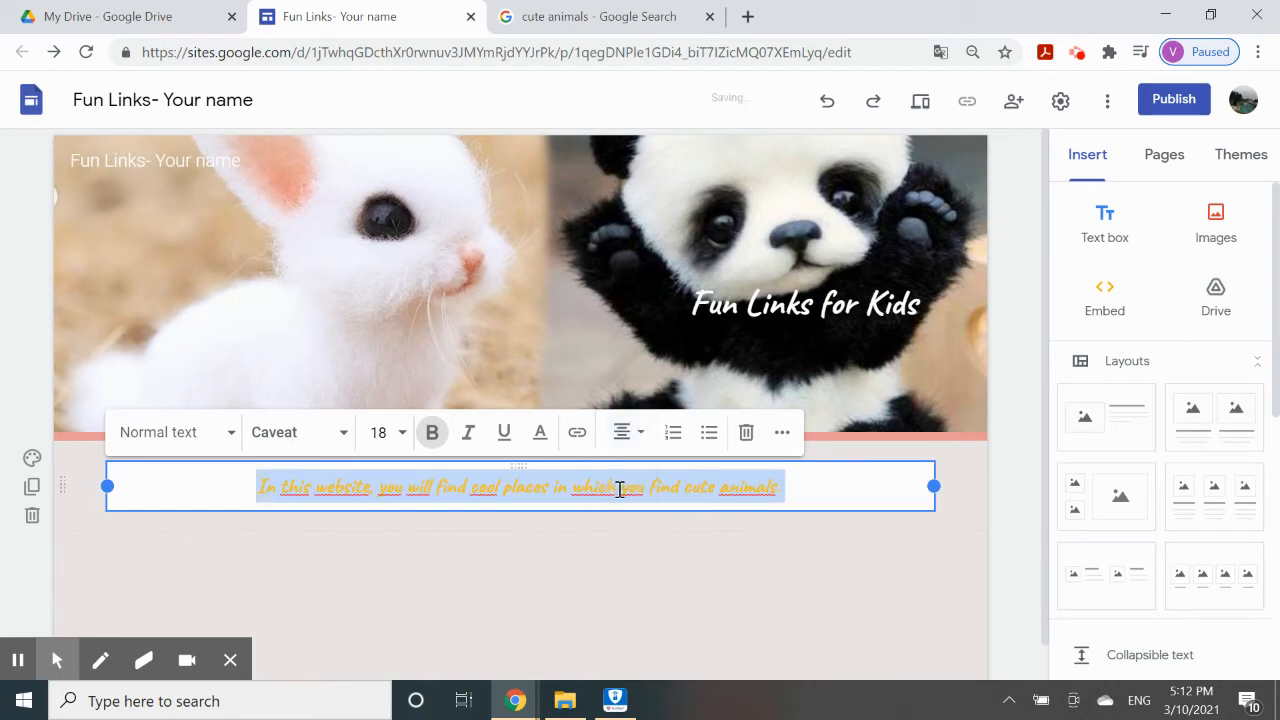
{"action": "left_click", "coordinate": [490, 549]}
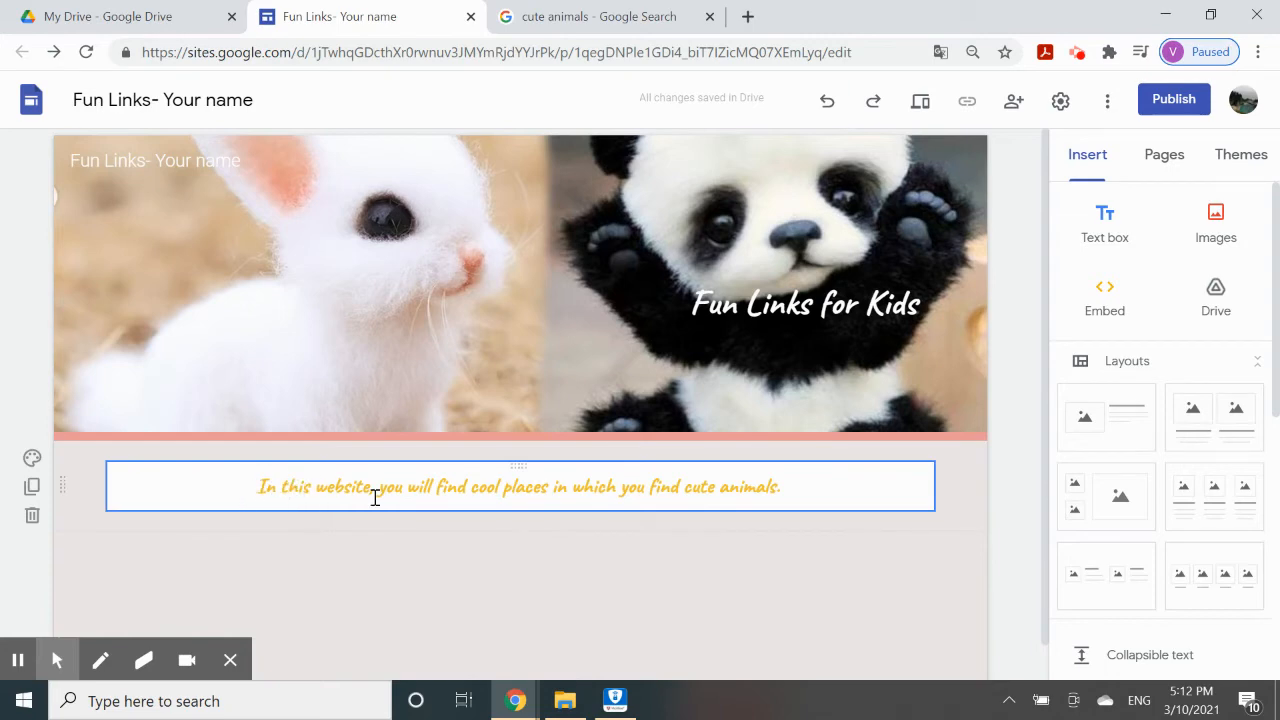
Switch the intro section's background to the pink Emphasis 2 style.
{"action": "scroll", "coordinate": [480, 529], "scroll_direction": "down", "scroll_amount": 1}
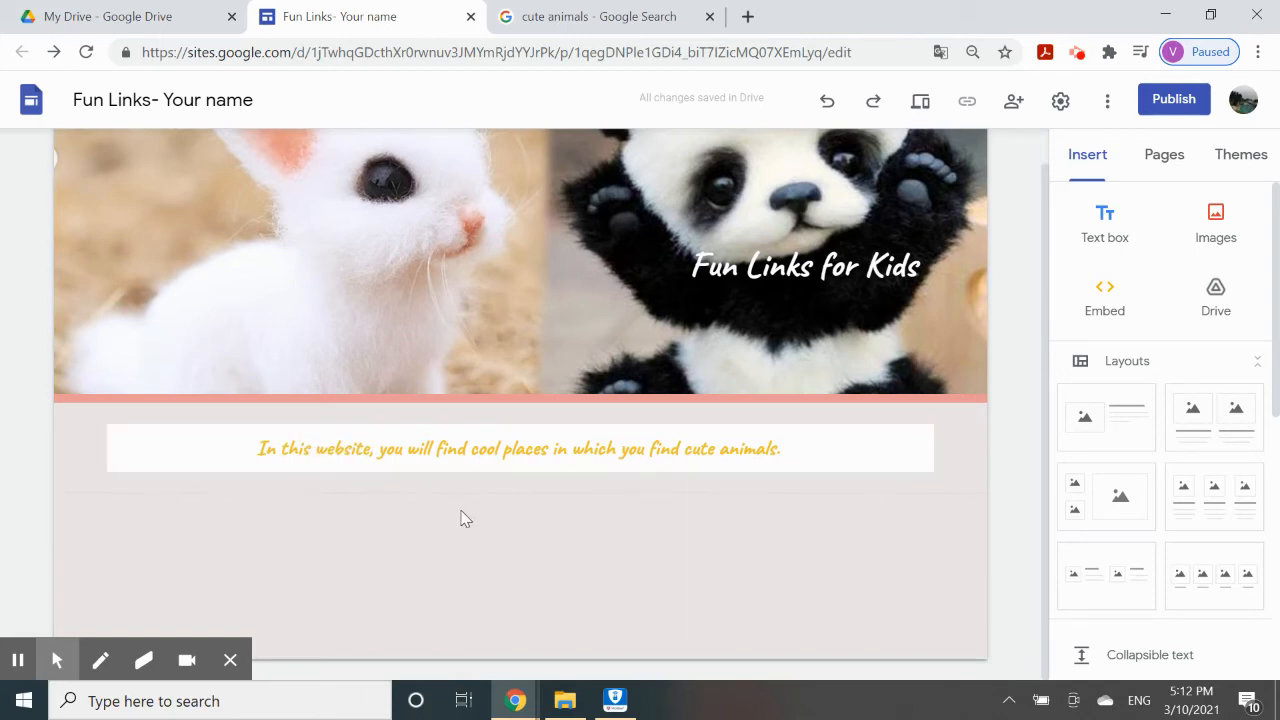
{"action": "scroll", "coordinate": [465, 518], "scroll_direction": "up", "scroll_amount": 1}
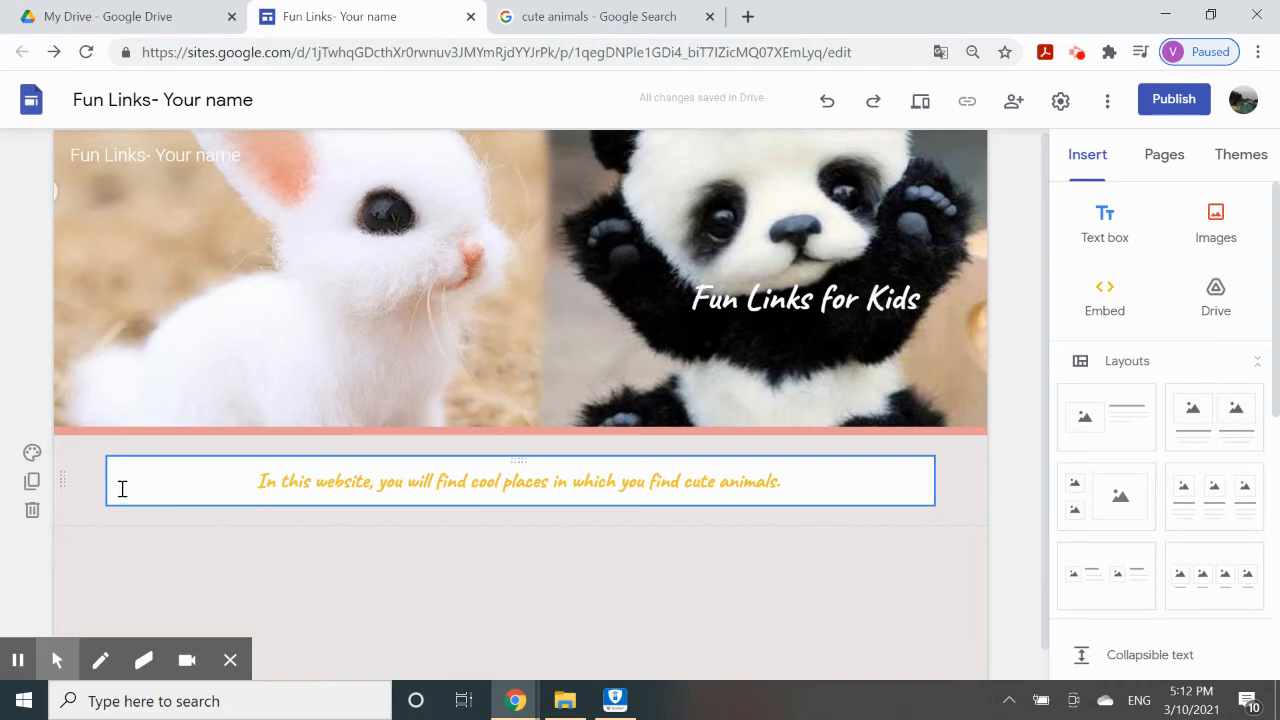
{"action": "left_click", "coordinate": [33, 455]}
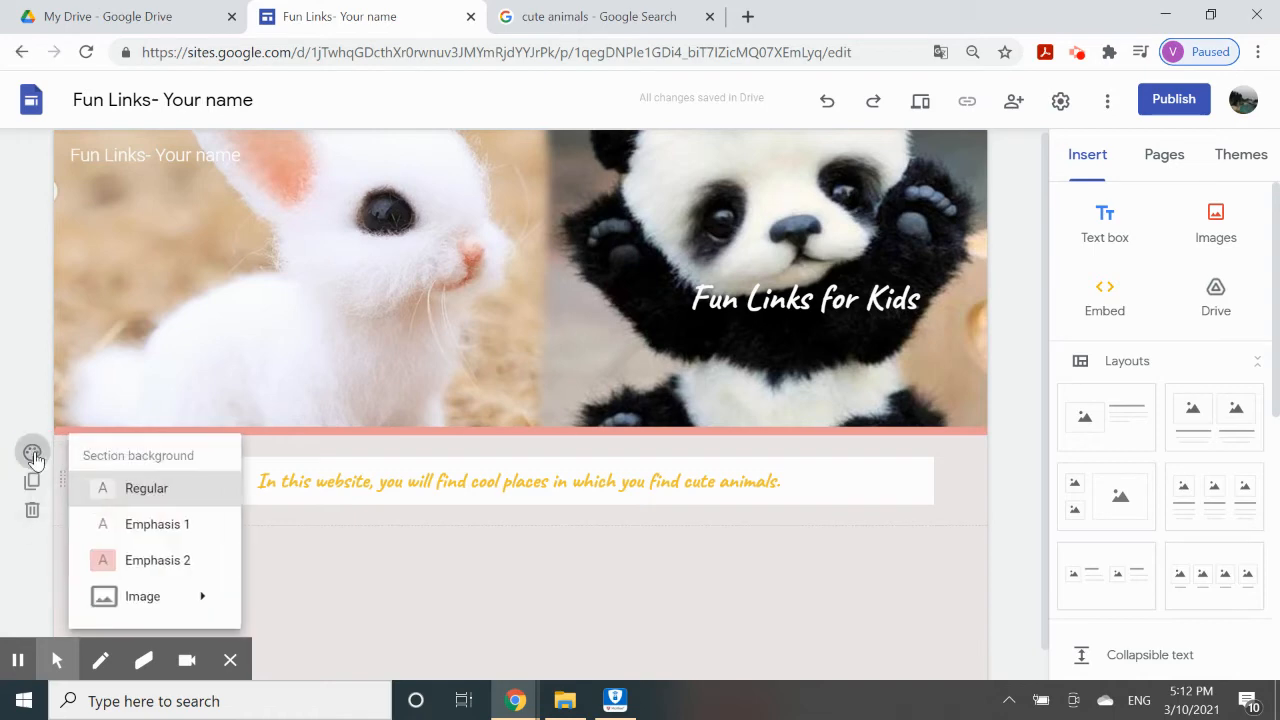
{"action": "left_click", "coordinate": [168, 527]}
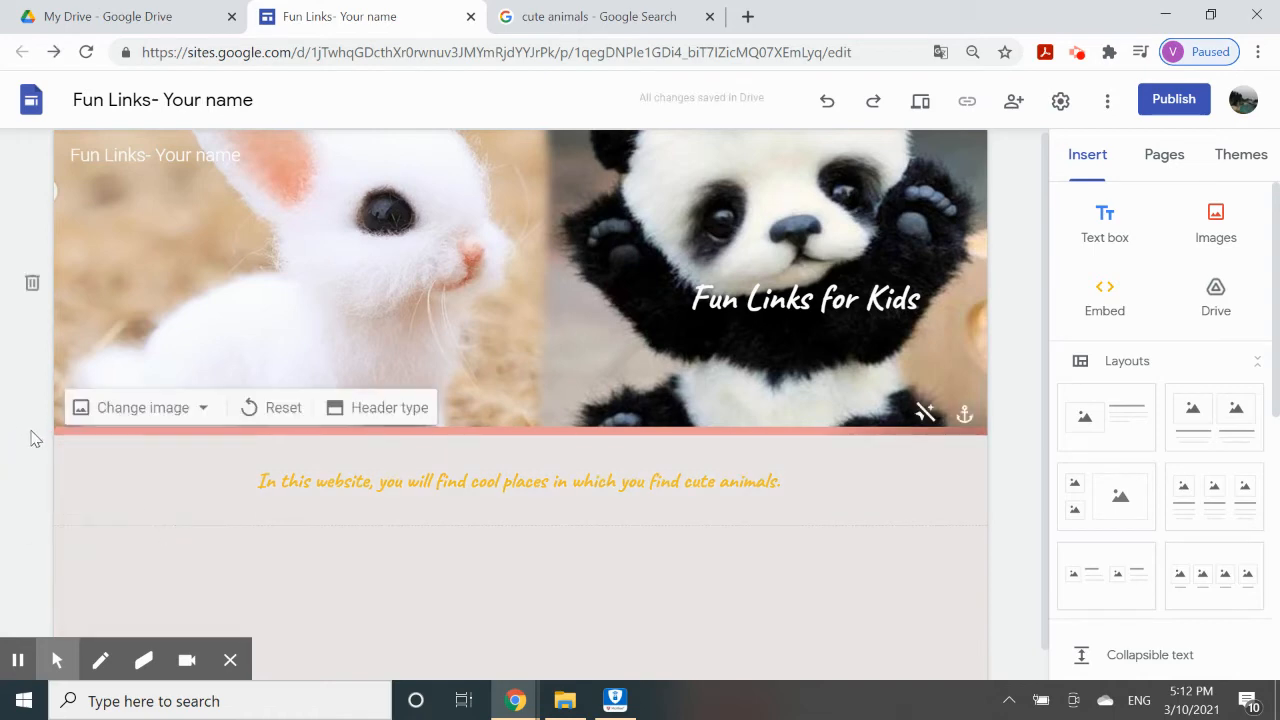
{"action": "left_click", "coordinate": [33, 454]}
{"action": "left_click", "coordinate": [158, 560]}
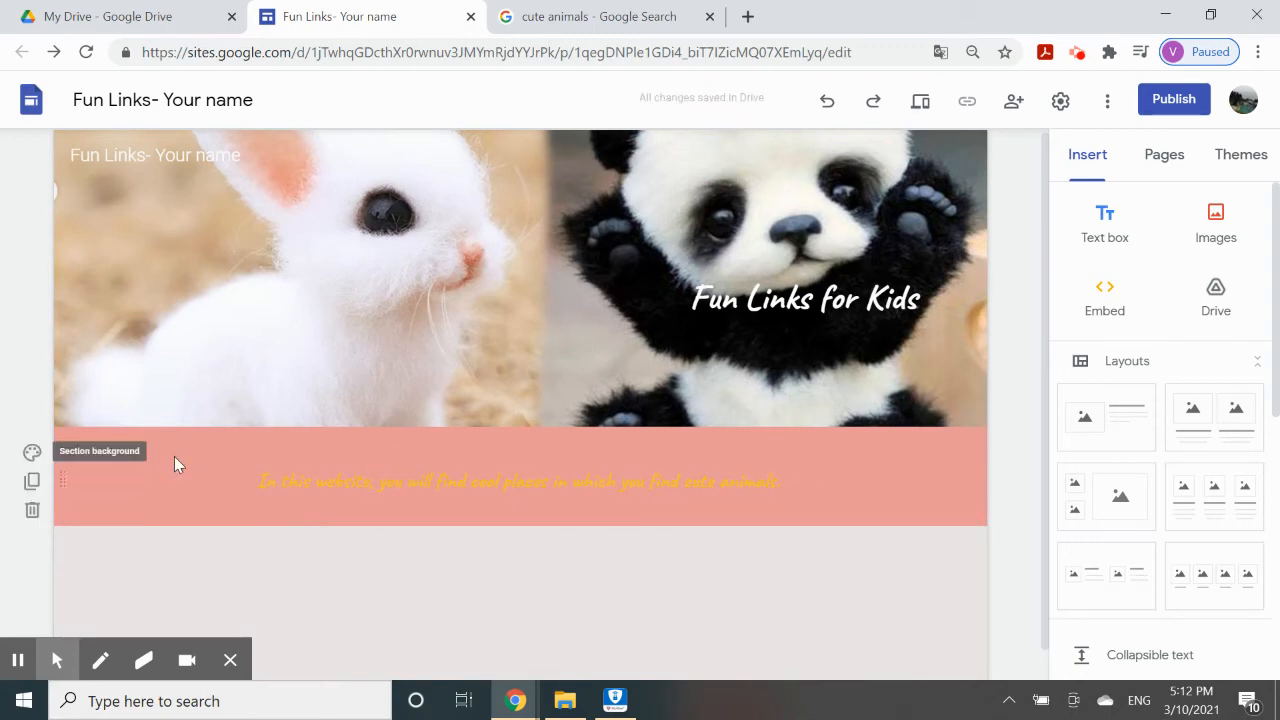
{"action": "scroll", "coordinate": [486, 463], "scroll_direction": "down", "scroll_amount": 1}
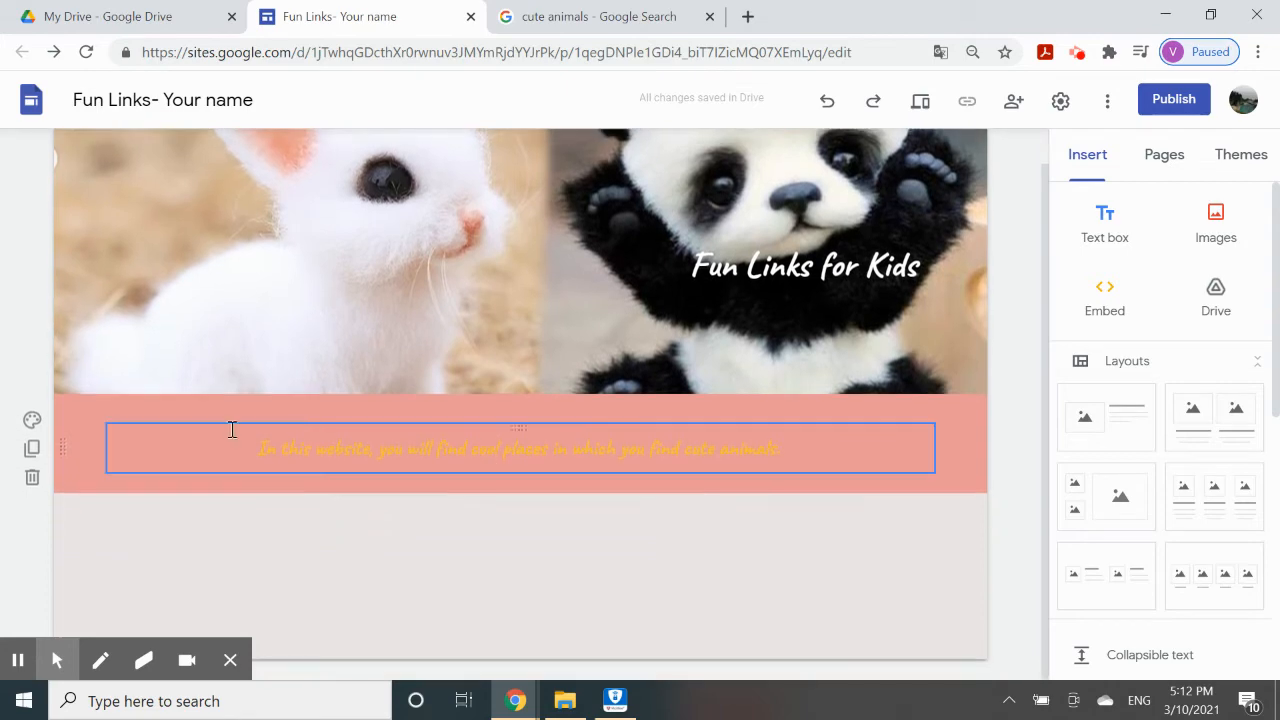
{"action": "left_click", "coordinate": [32, 420]}
{"action": "mouse_move", "coordinate": [143, 564]}
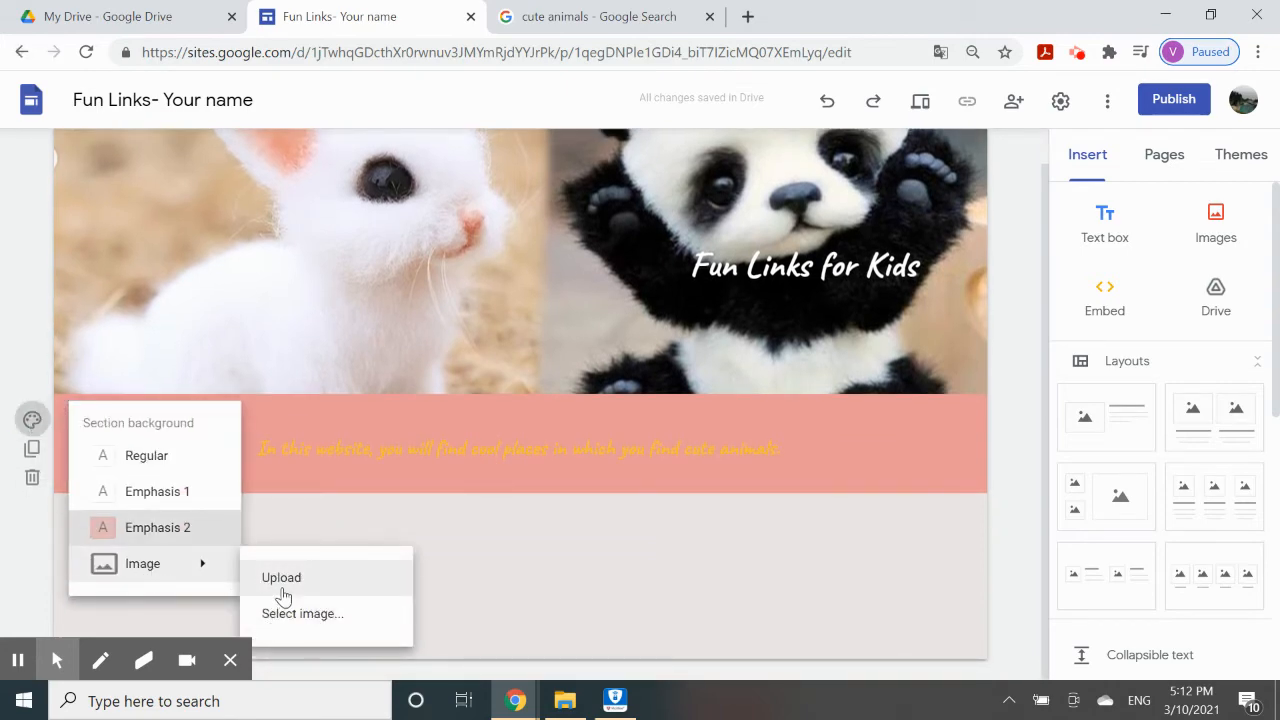
Search images for 'light pink' and set the first result as the section background.
{"action": "left_click", "coordinate": [298, 613]}
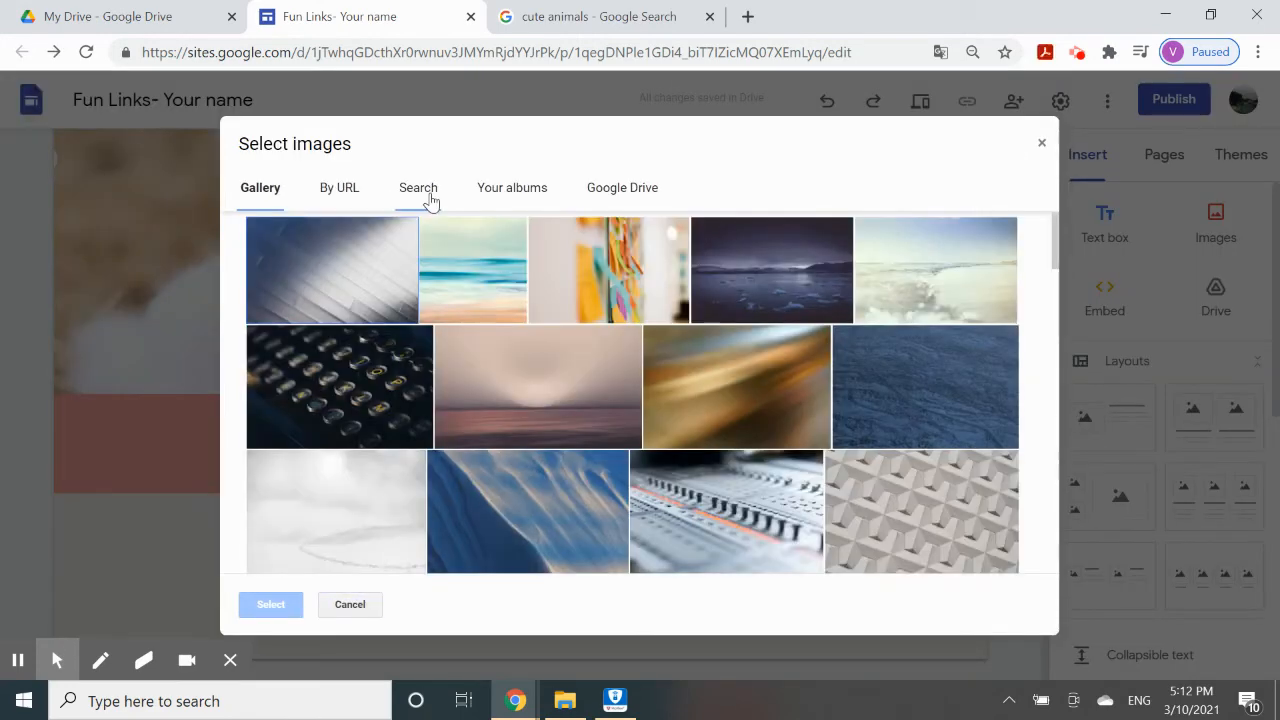
{"action": "left_click", "coordinate": [418, 189]}
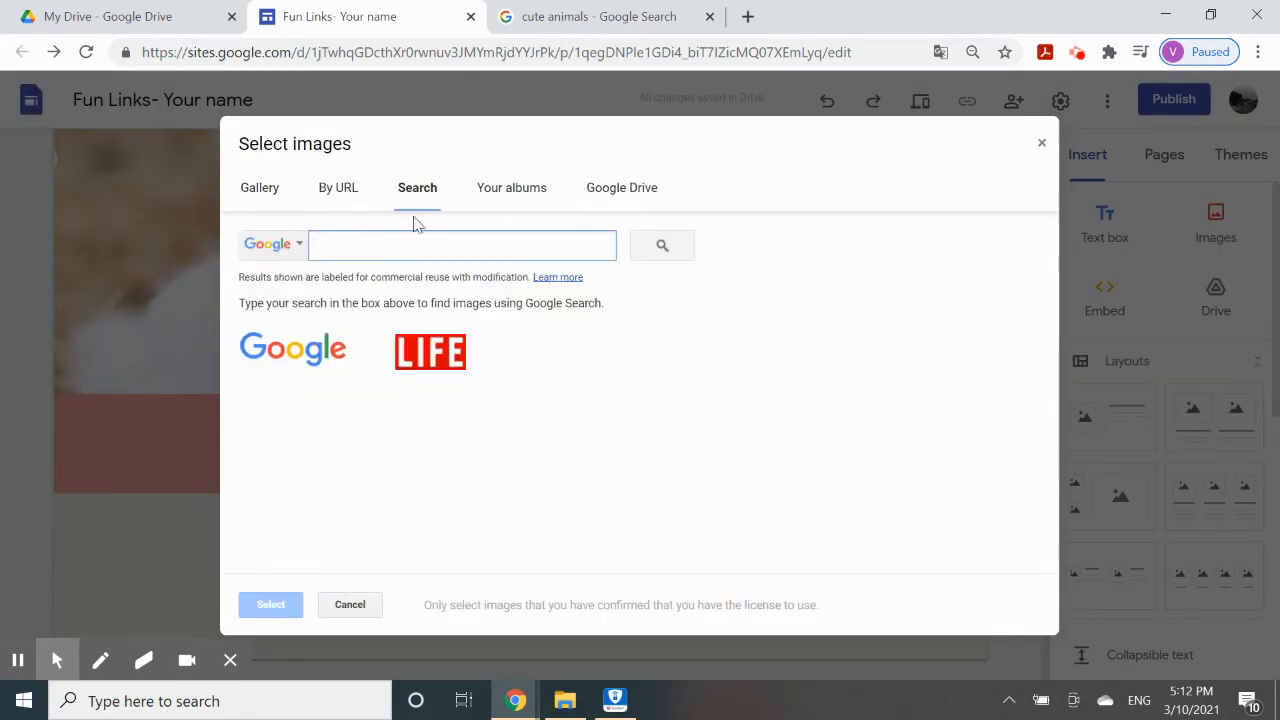
{"action": "type", "text": "light pink"}
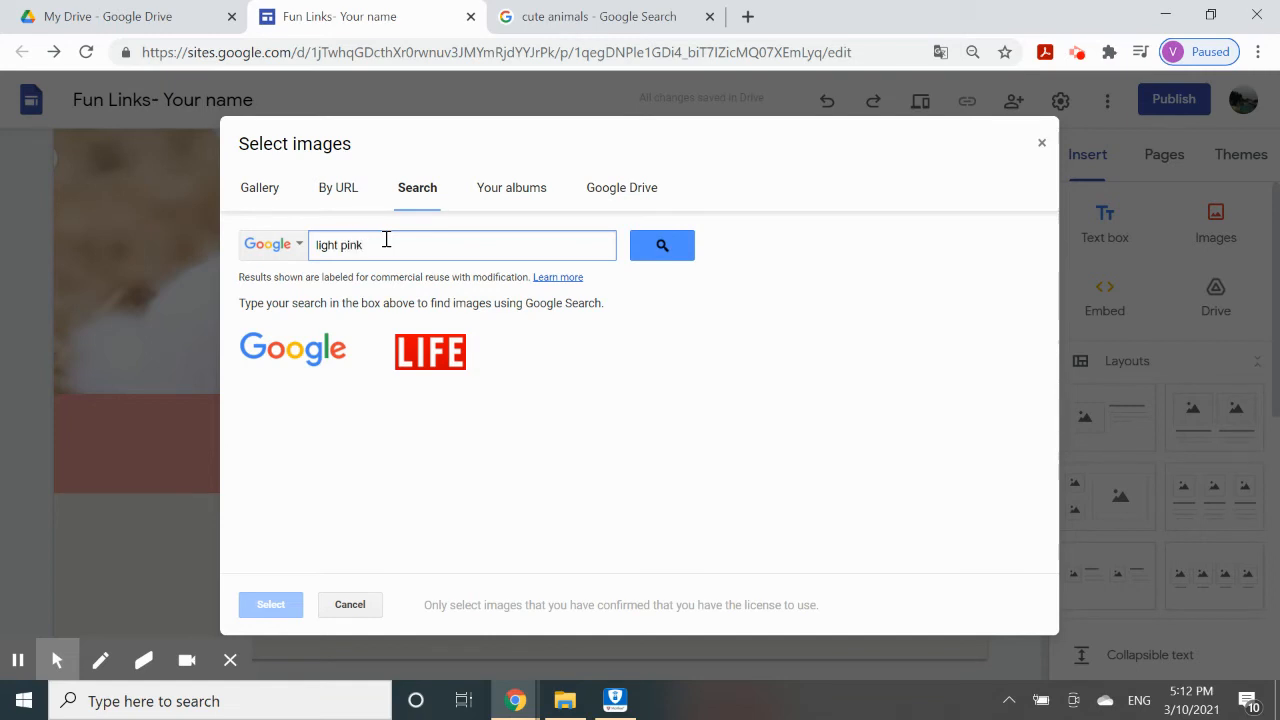
{"action": "key", "text": "Return"}
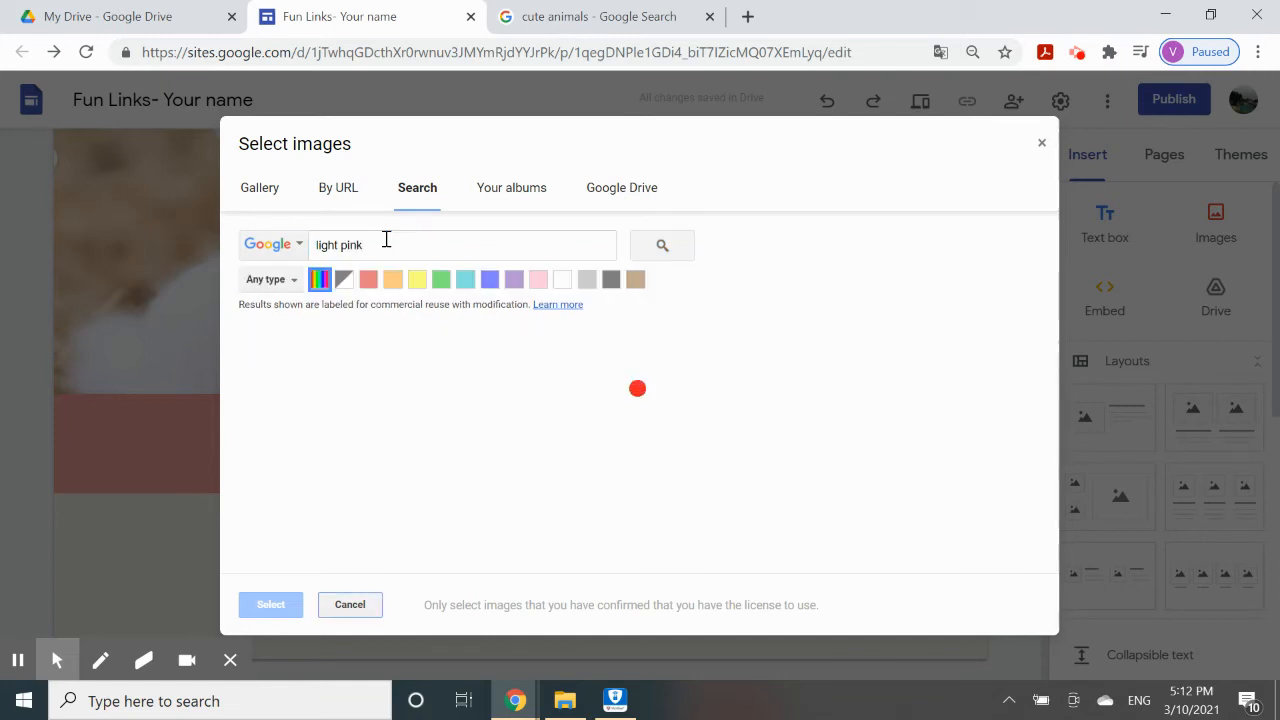
{"action": "left_click", "coordinate": [318, 400]}
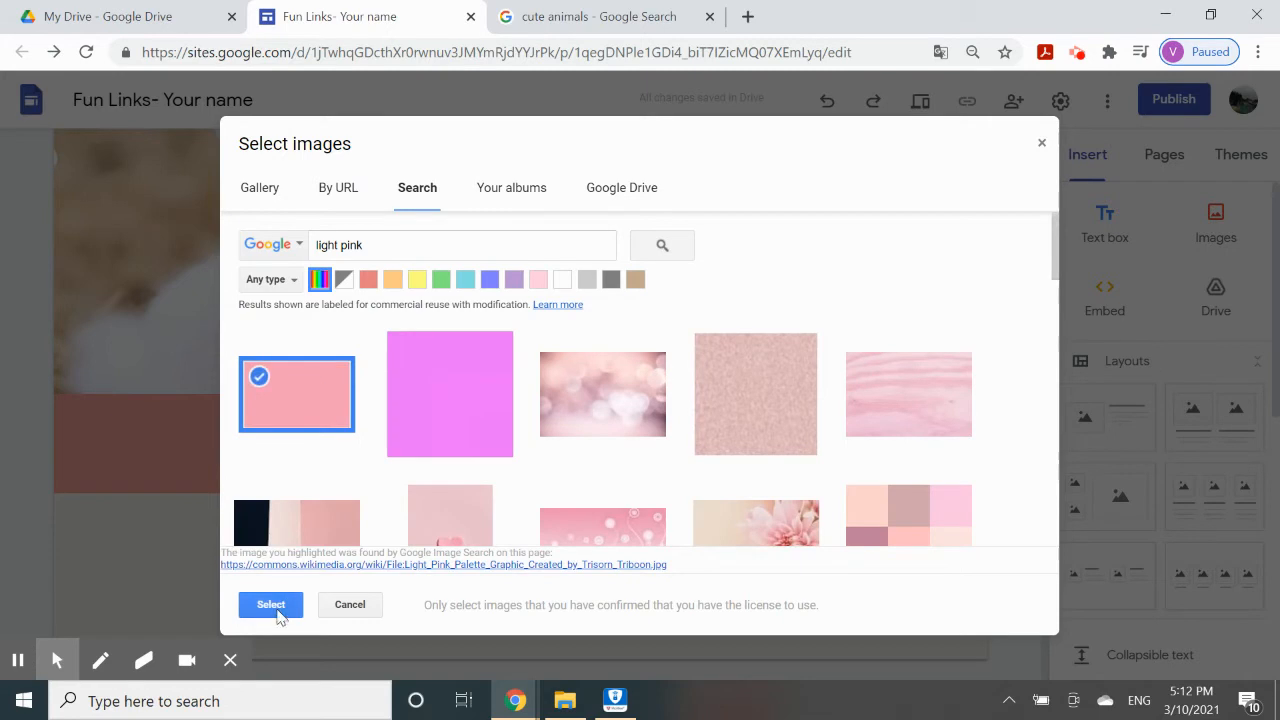
{"action": "left_click", "coordinate": [272, 605]}
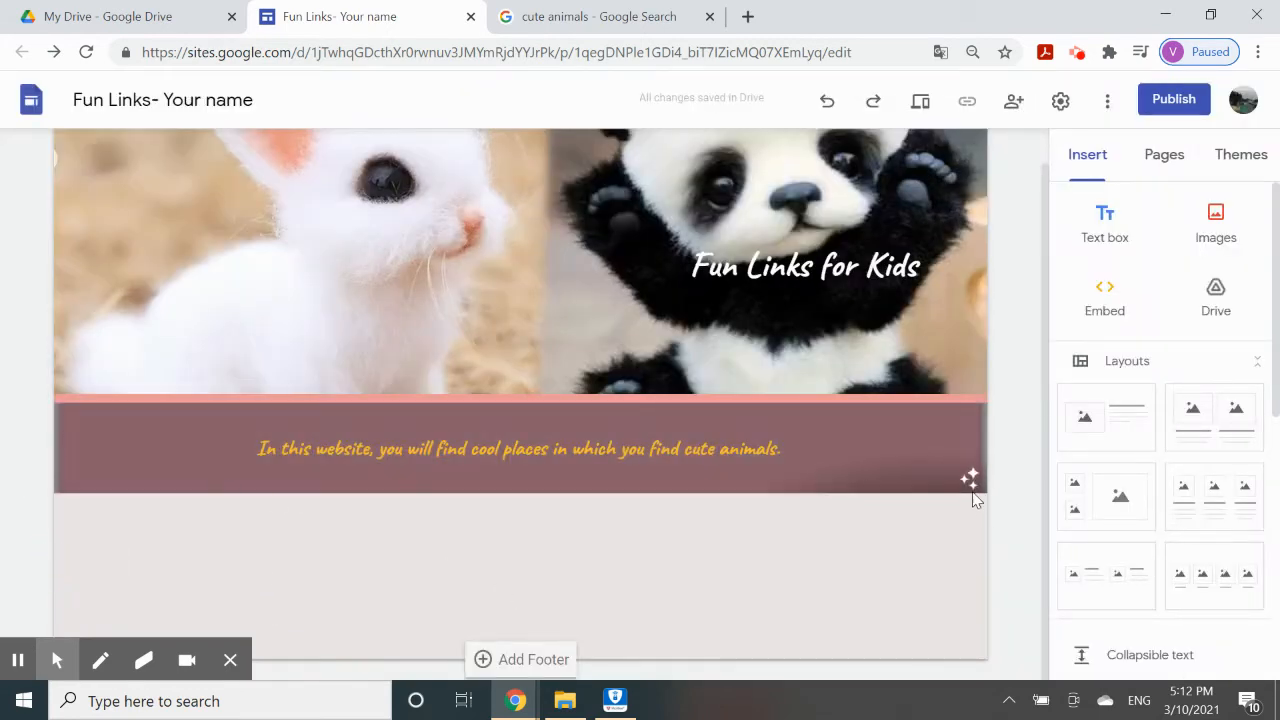
Colour the intro sentence dark gold and give the section a salmon emphasis background.
{"action": "left_click", "coordinate": [663, 442]}
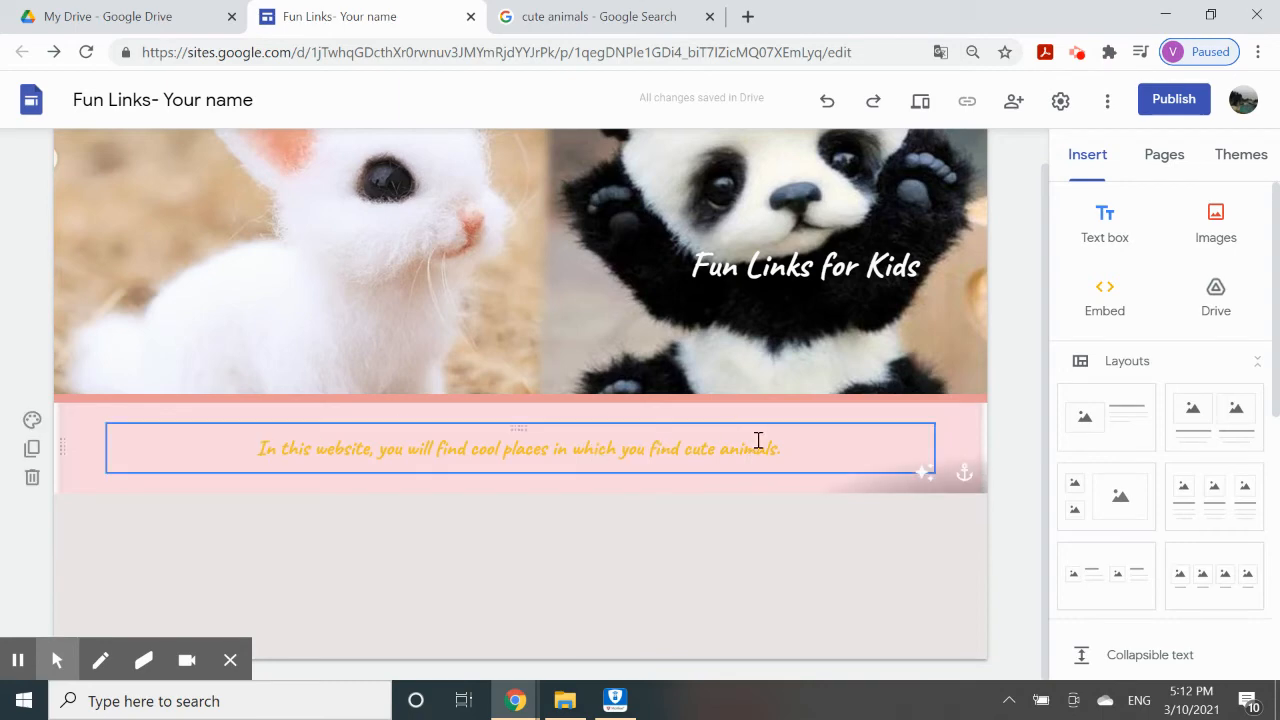
{"action": "left_click_drag", "start_coordinate": [794, 444], "coordinate": [237, 460]}
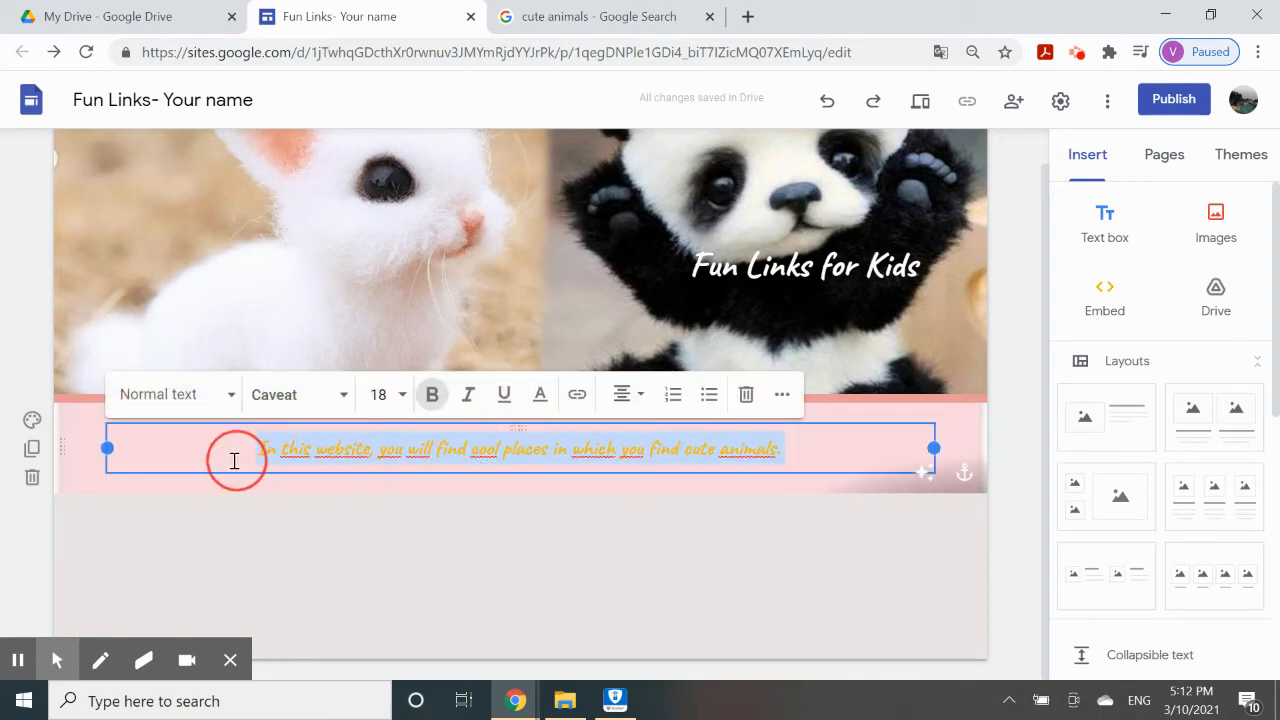
{"action": "left_click", "coordinate": [541, 394]}
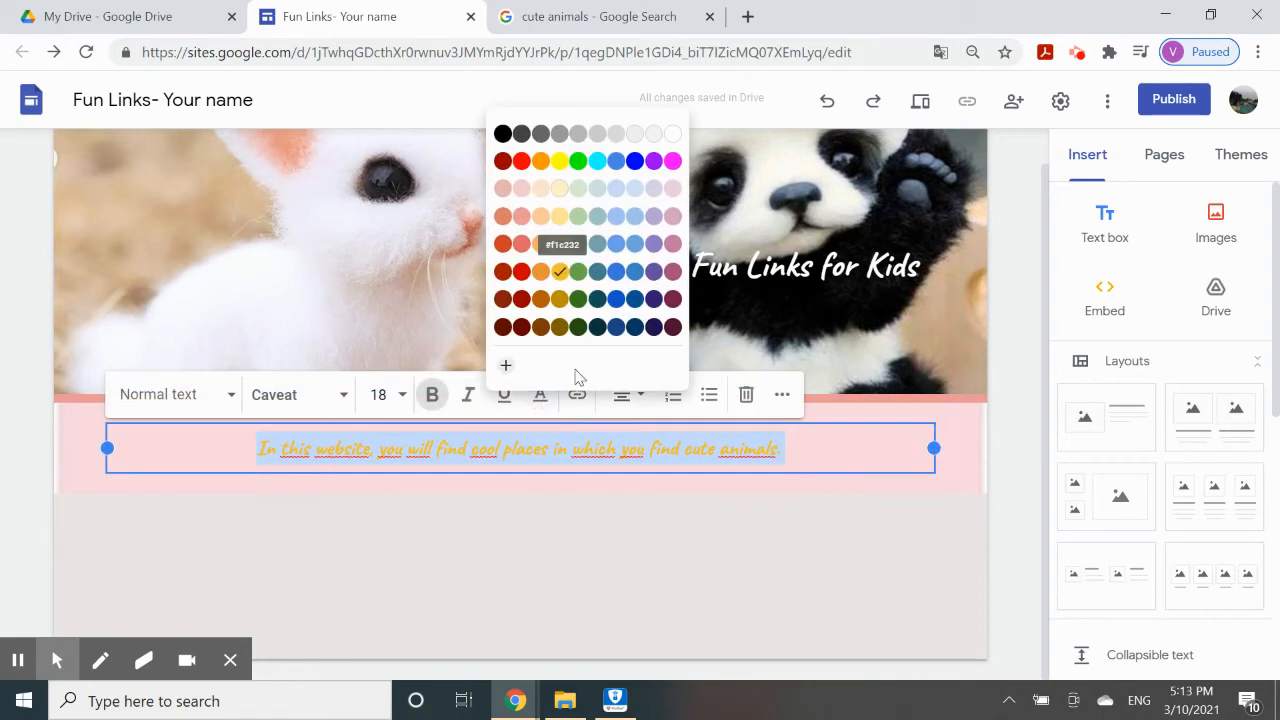
{"action": "left_click", "coordinate": [562, 296]}
{"action": "left_click", "coordinate": [563, 533]}
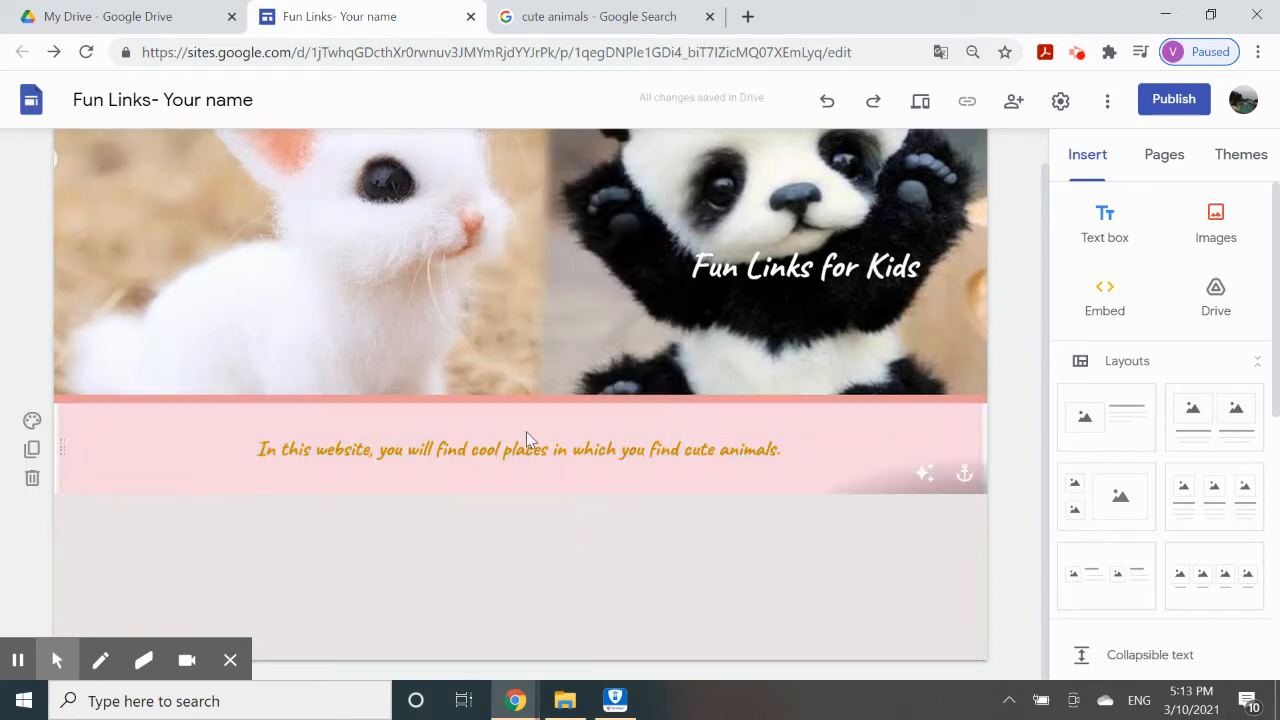
{"action": "left_click", "coordinate": [26, 421]}
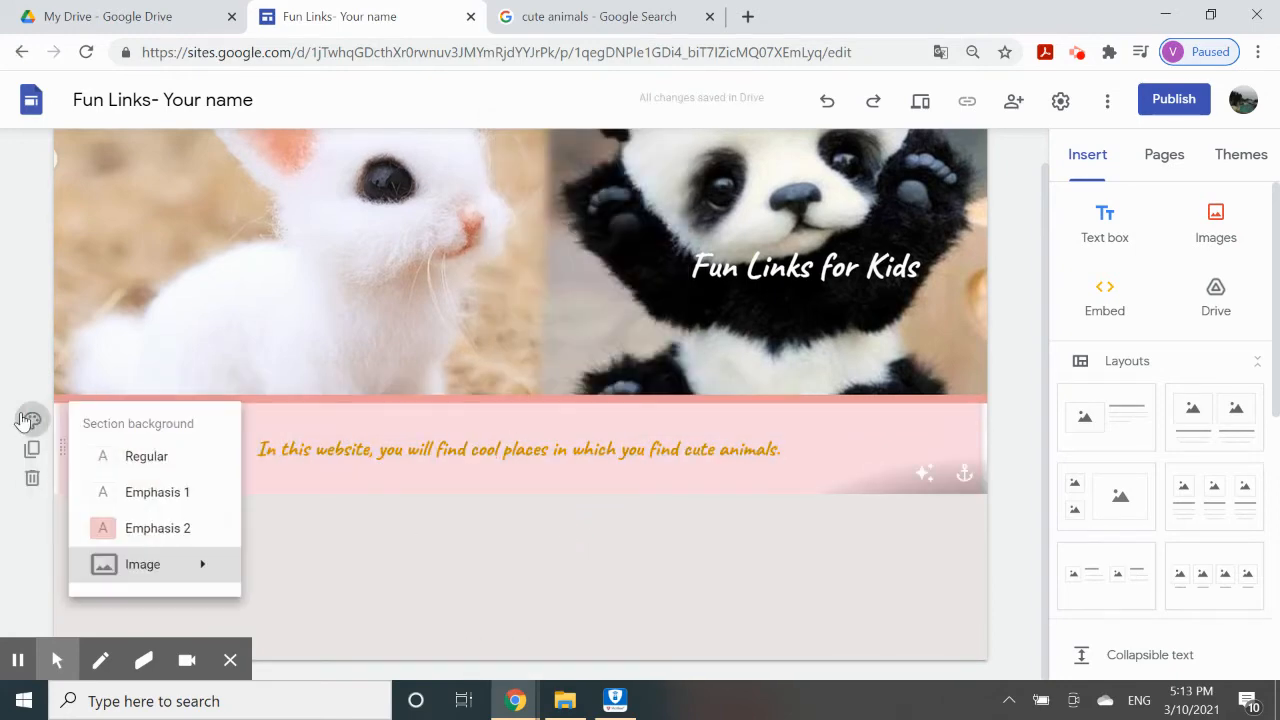
{"action": "left_click", "coordinate": [134, 535]}
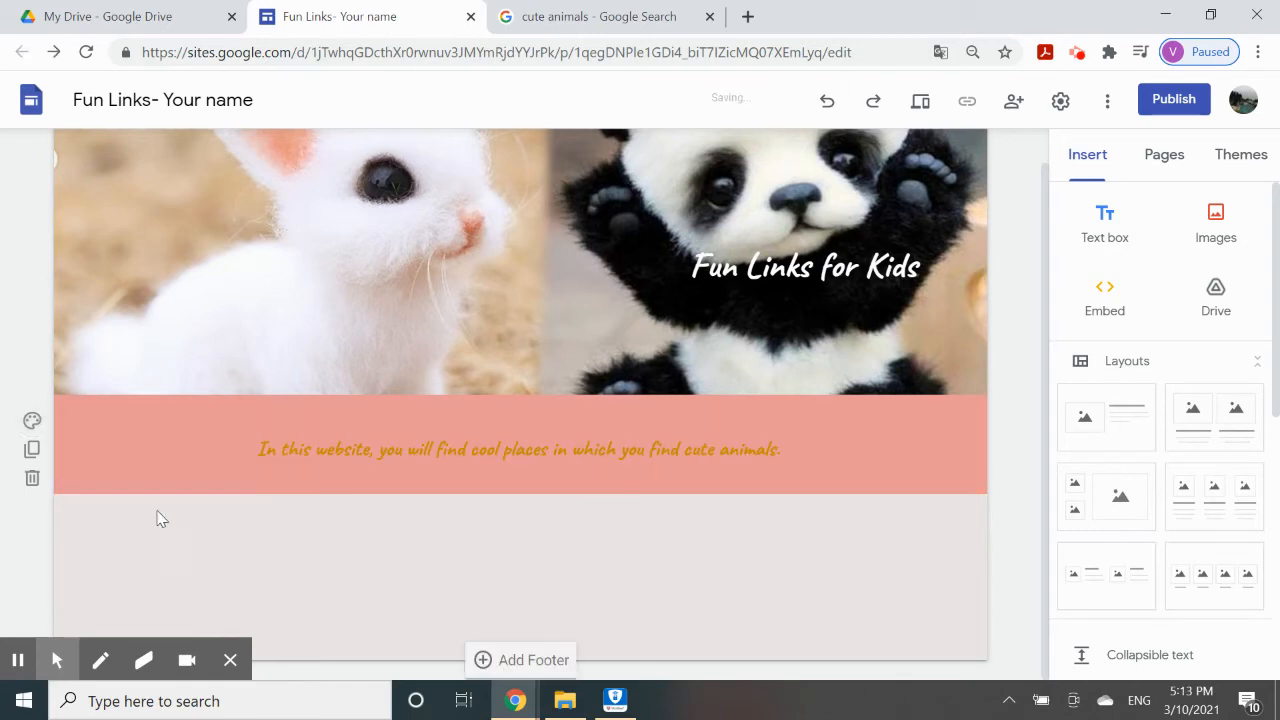
Recolour the whole intro sentence purple.
{"action": "left_click", "coordinate": [757, 440]}
{"action": "left_click_drag", "start_coordinate": [785, 449], "coordinate": [257, 449]}
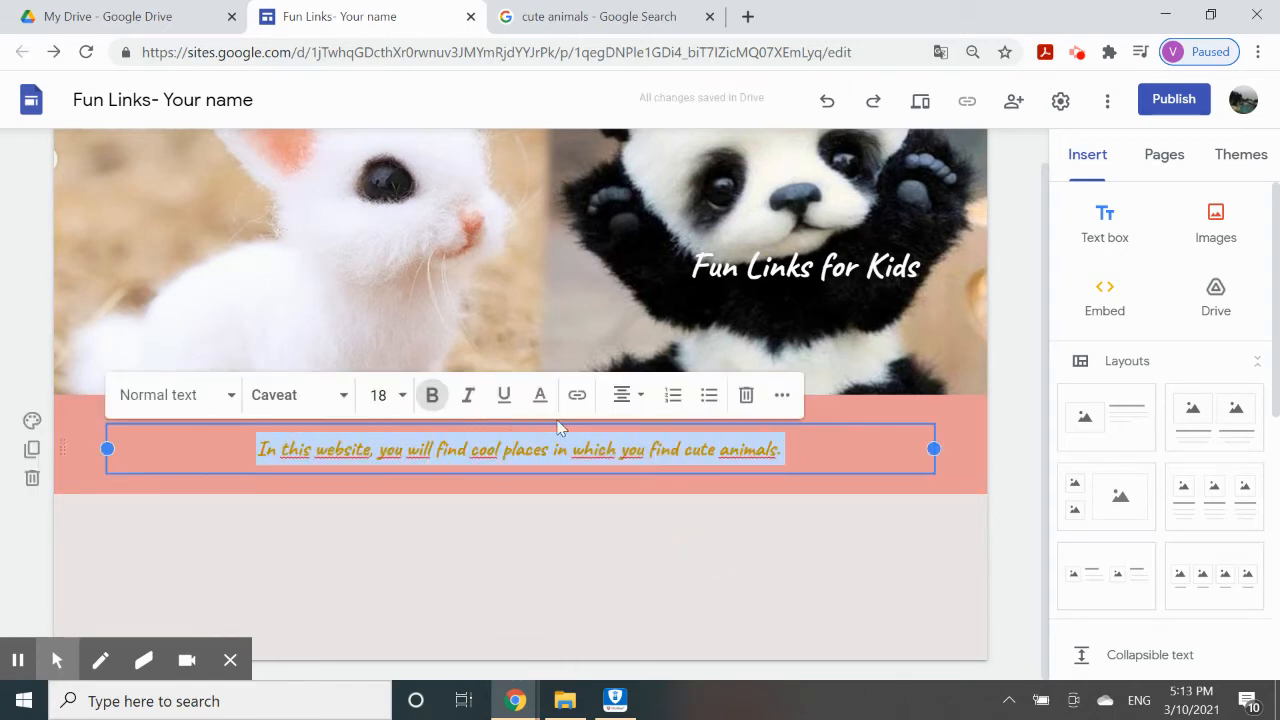
{"action": "left_click", "coordinate": [541, 397]}
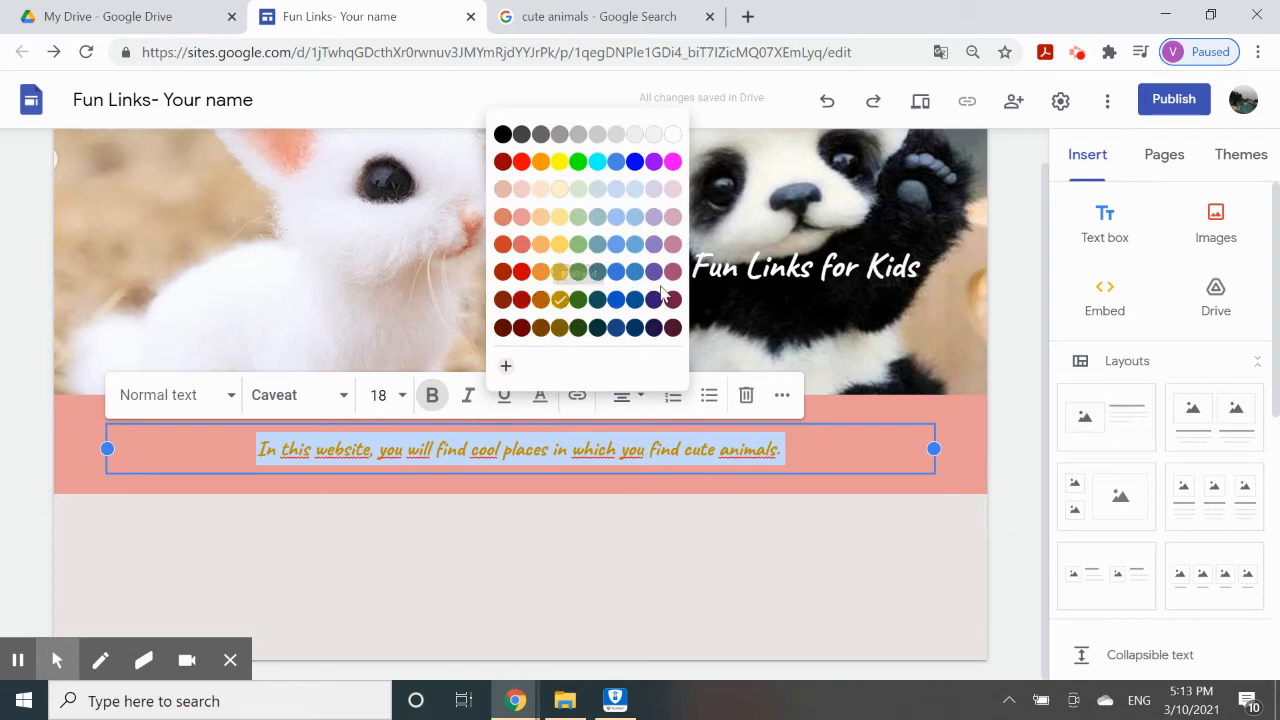
{"action": "left_click", "coordinate": [654, 161]}
{"action": "left_click", "coordinate": [592, 539]}
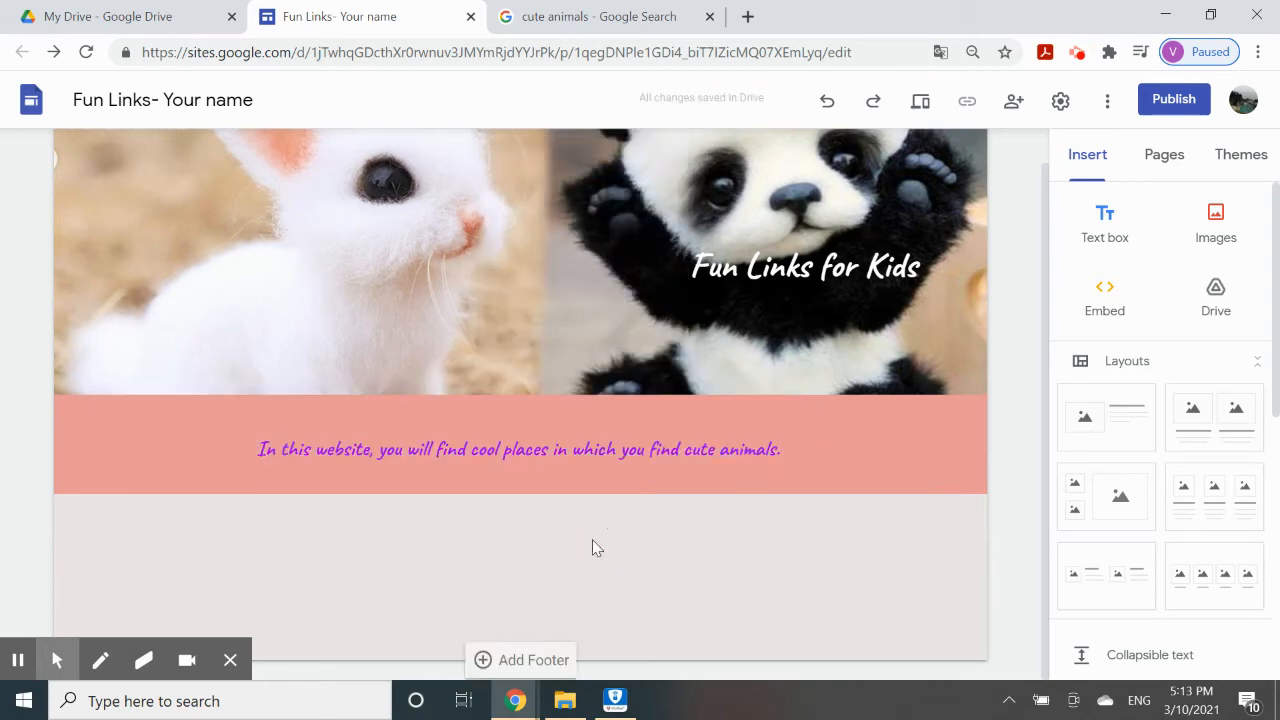
{"action": "scroll", "coordinate": [838, 546], "scroll_direction": "up", "scroll_amount": 1}
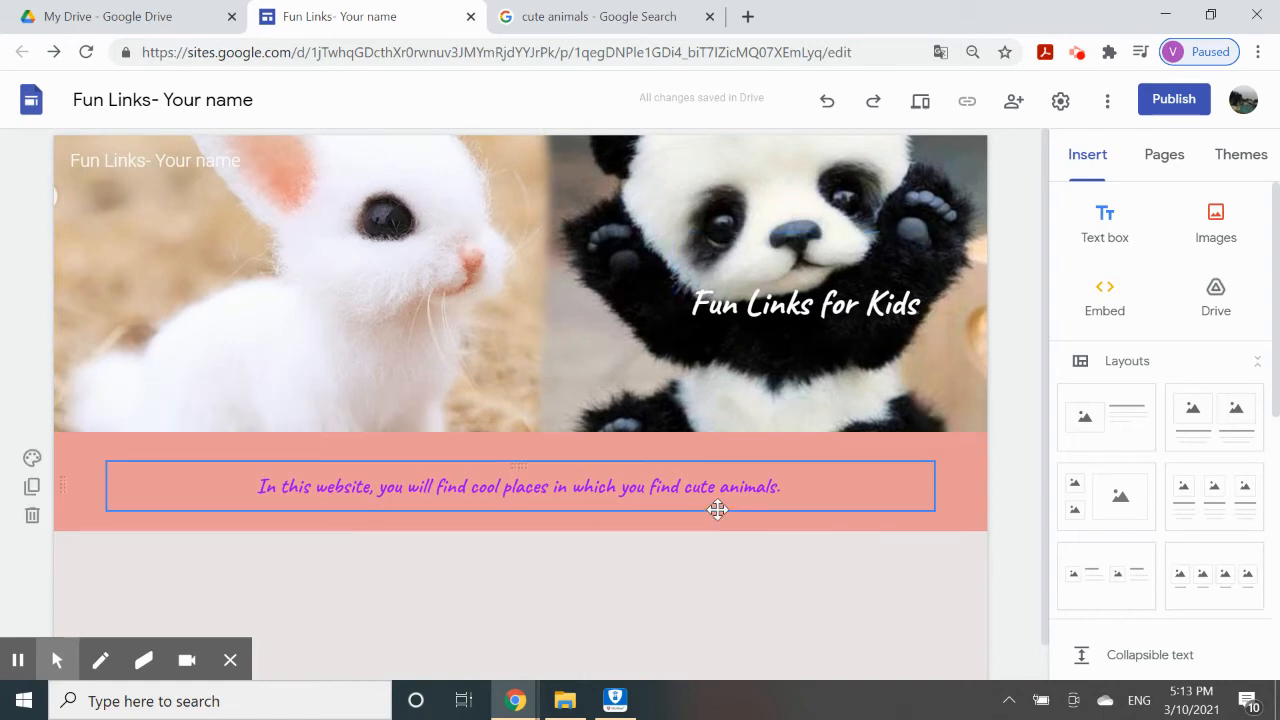
Make the intro sentence white.
{"action": "left_click", "coordinate": [769, 320]}
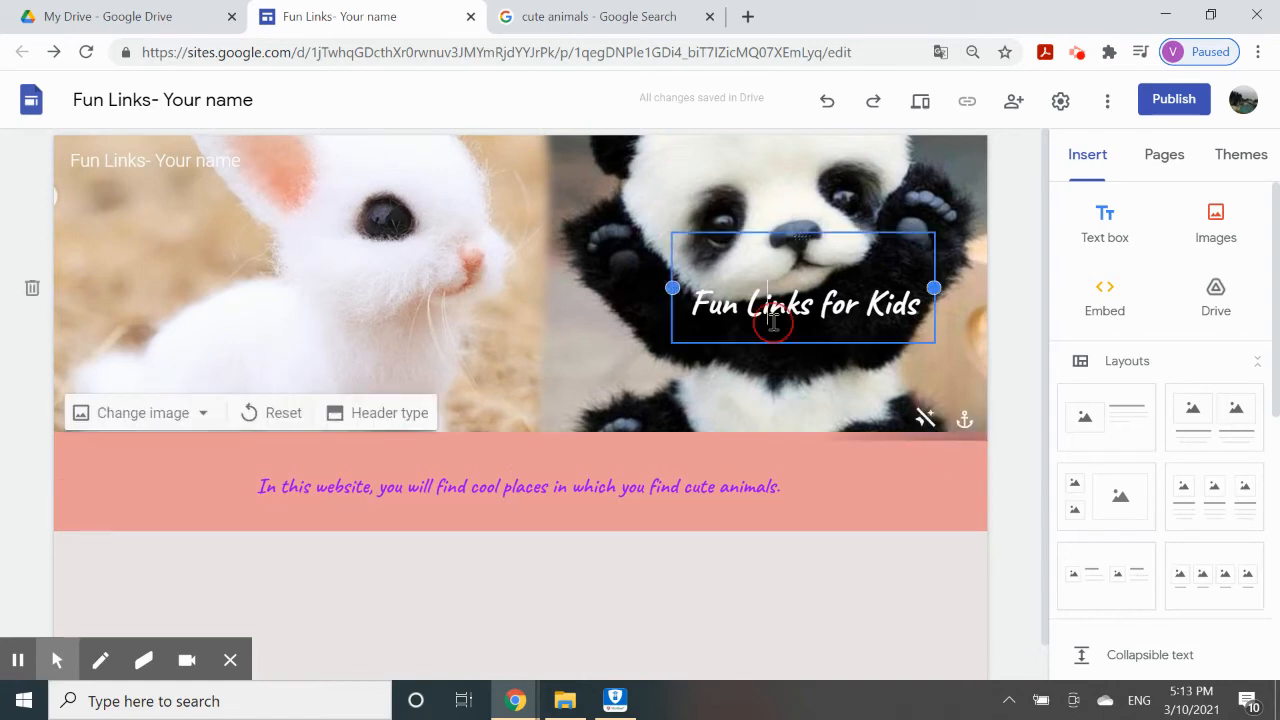
{"action": "left_click", "coordinate": [705, 302]}
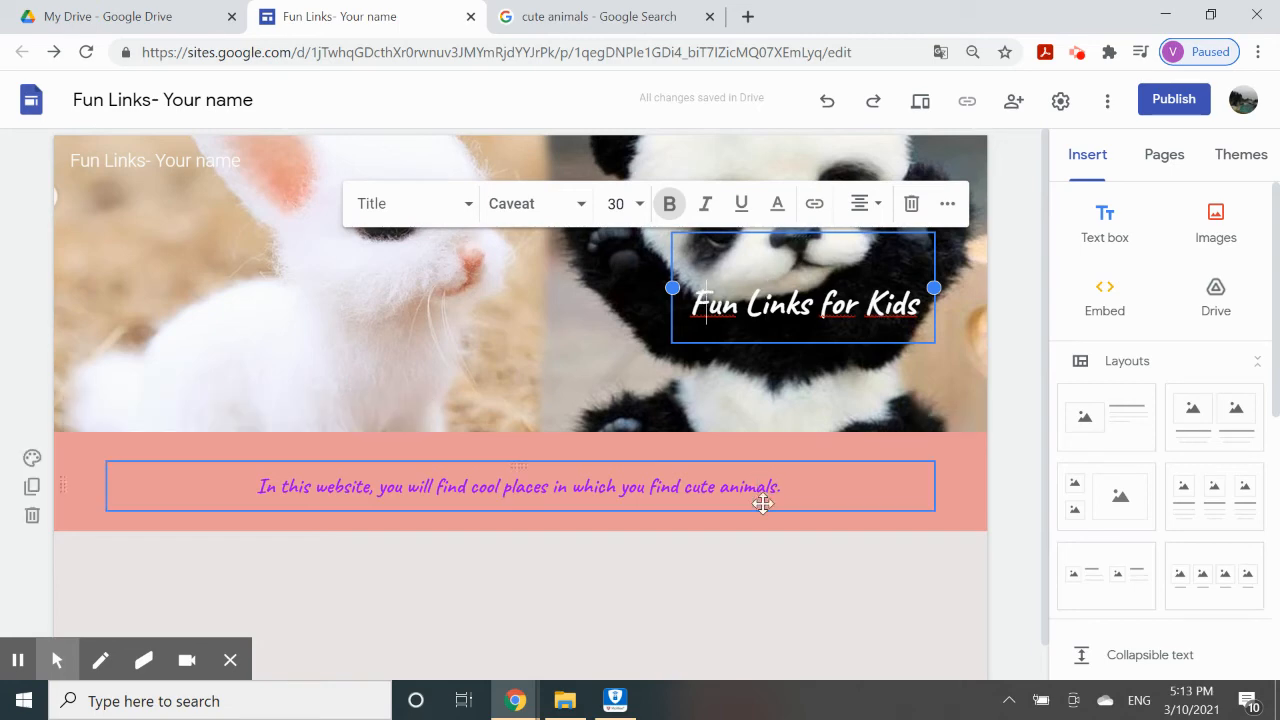
{"action": "left_click_drag", "start_coordinate": [796, 486], "coordinate": [250, 490]}
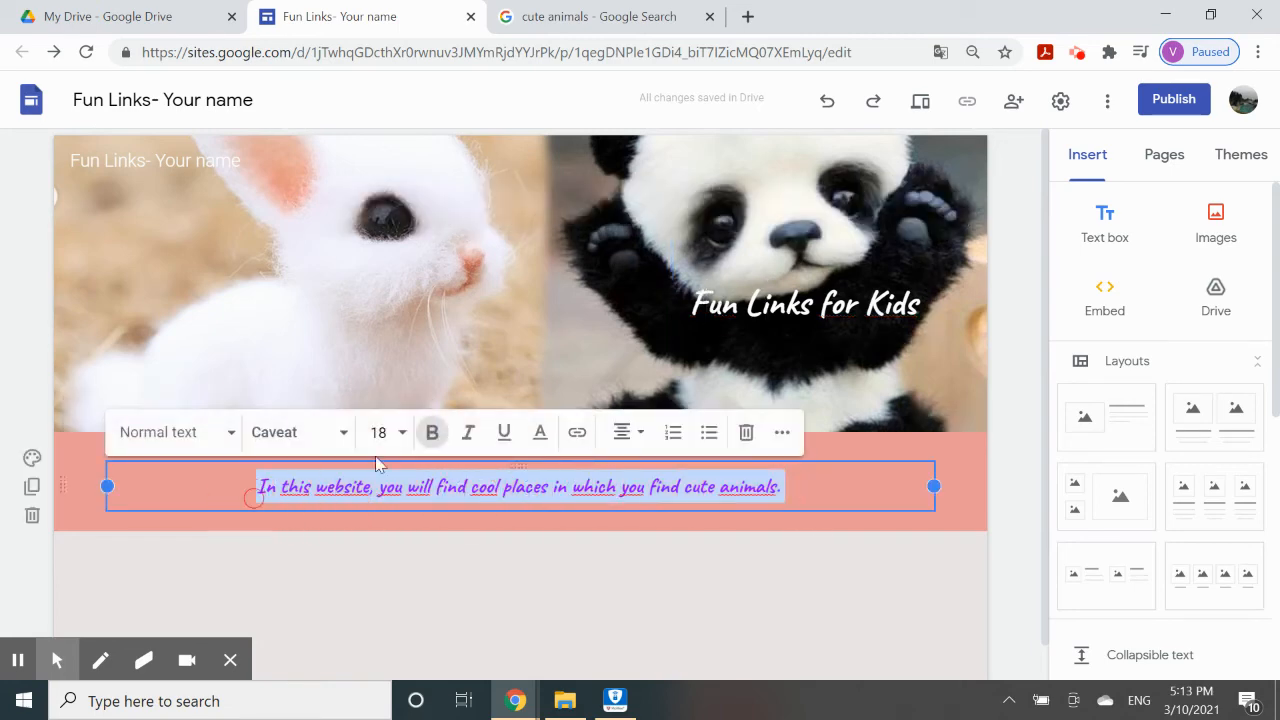
{"action": "left_click", "coordinate": [540, 432]}
{"action": "left_click", "coordinate": [672, 171]}
{"action": "left_click", "coordinate": [618, 541]}
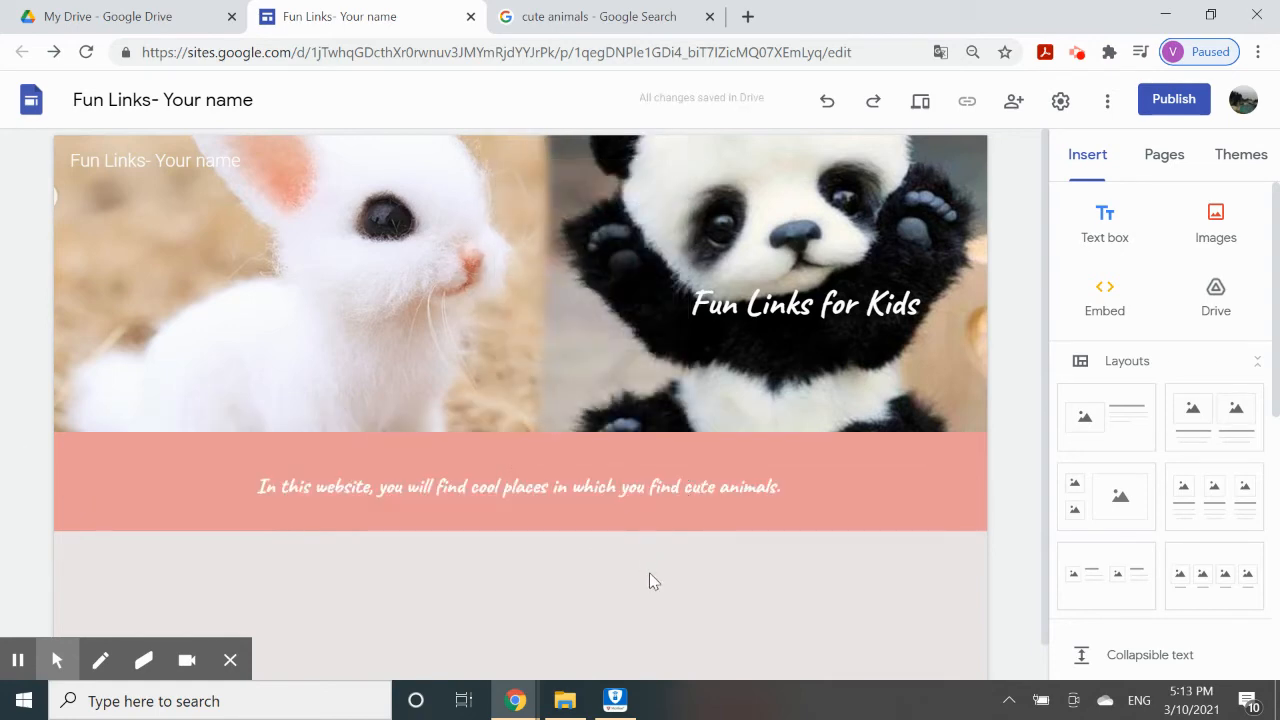
{"action": "scroll", "coordinate": [649, 572], "scroll_direction": "down", "scroll_amount": 1}
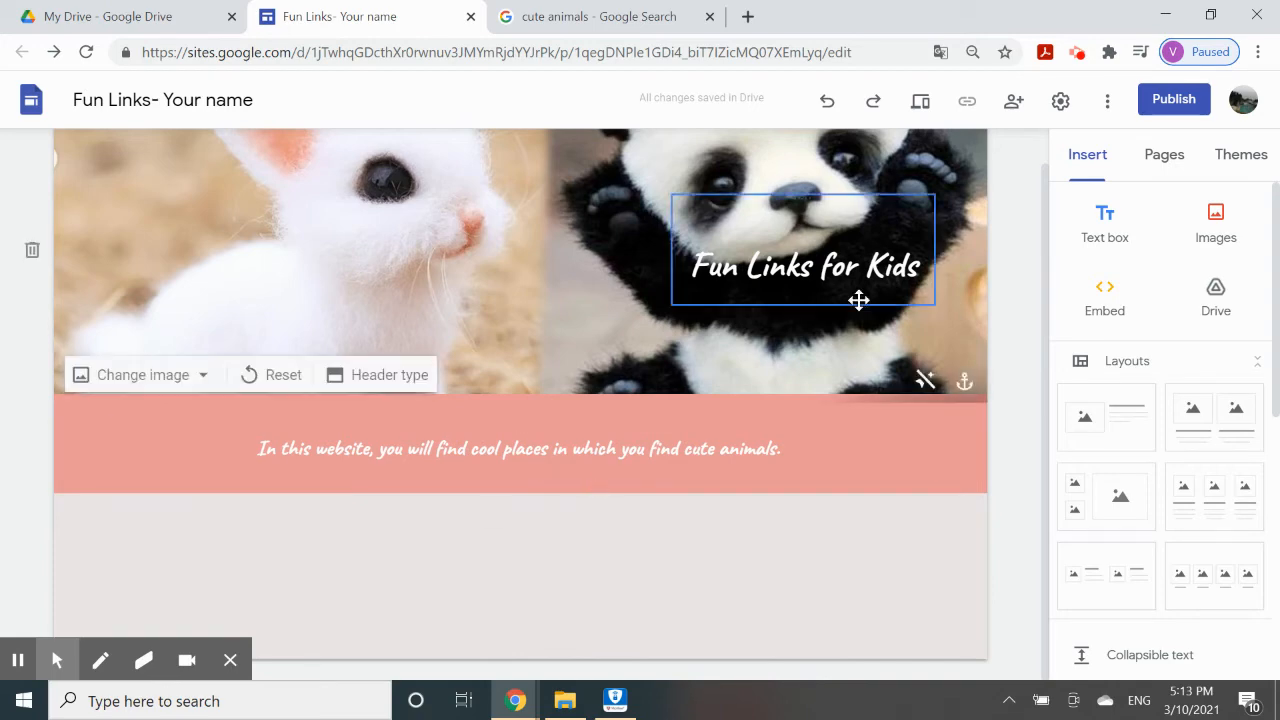
Make the Fun Links for Kids title black and move it left over the bunny photo.
{"action": "left_click", "coordinate": [855, 267]}
{"action": "left_click_drag", "start_coordinate": [921, 272], "coordinate": [692, 268]}
{"action": "left_click", "coordinate": [777, 165]}
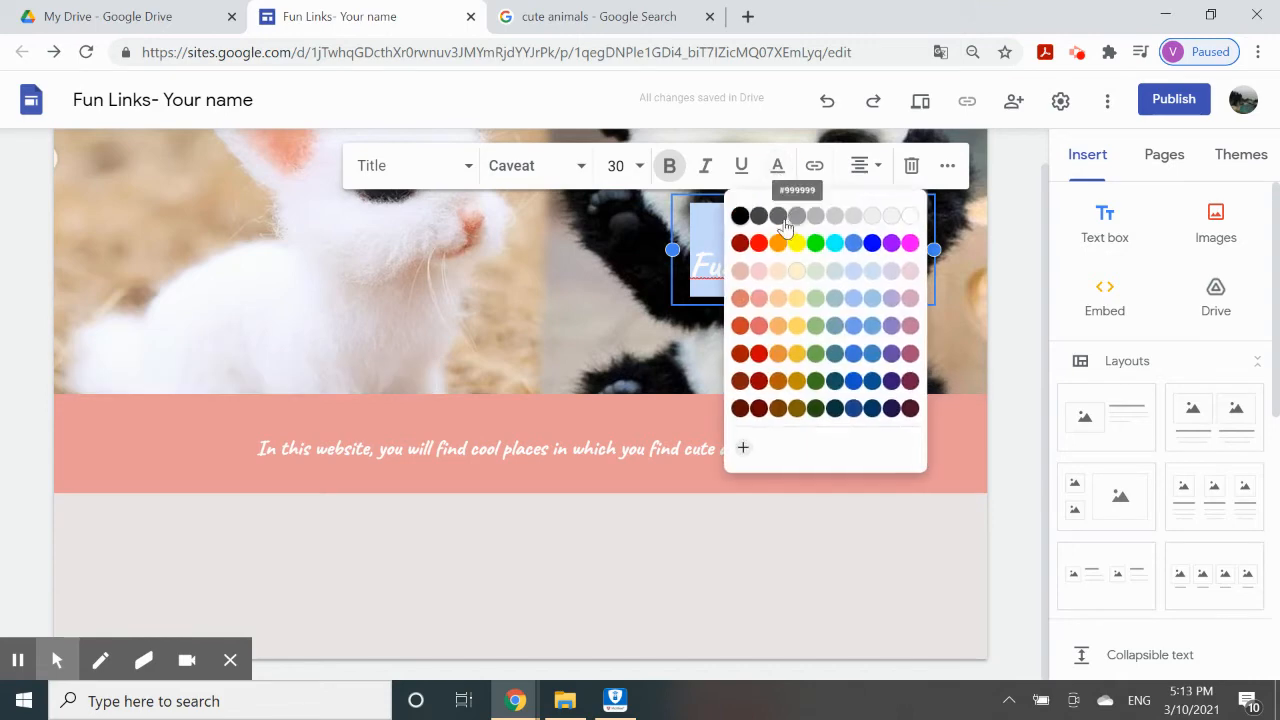
{"action": "left_click", "coordinate": [739, 215]}
{"action": "left_click_drag", "start_coordinate": [794, 200], "coordinate": [240, 252]}
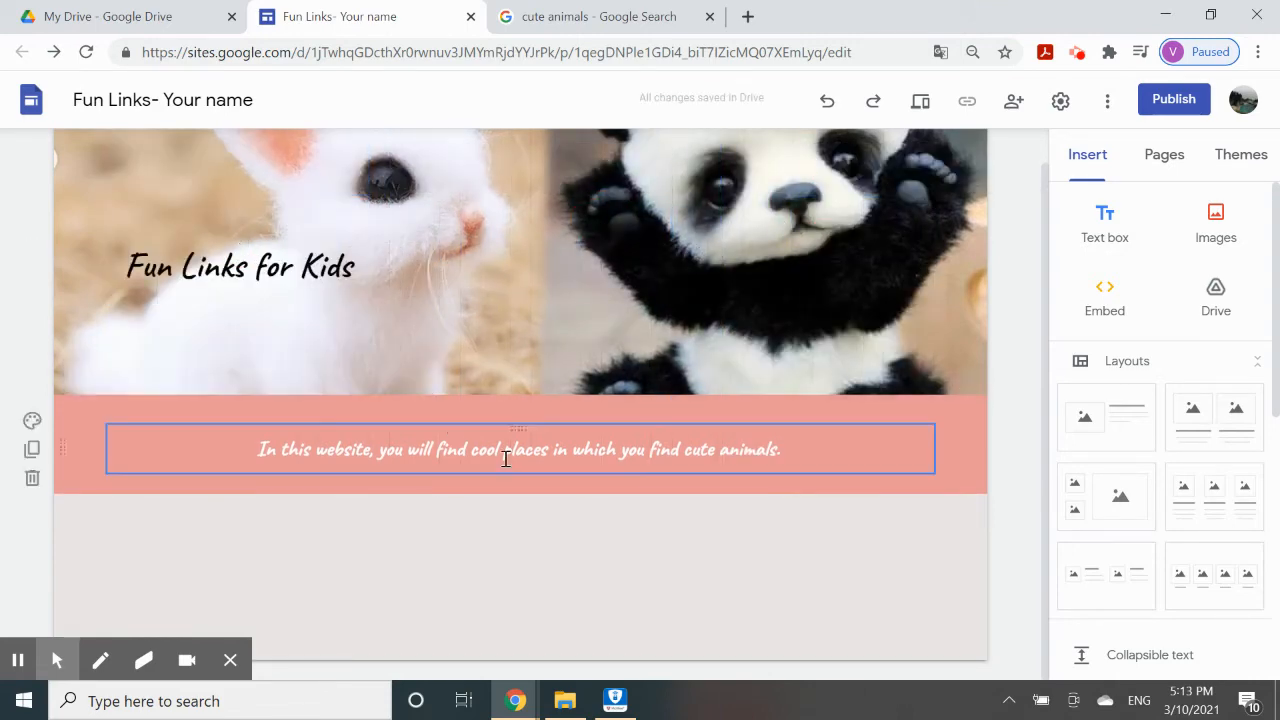
Recolour the whole intro sentence black.
{"action": "left_click", "coordinate": [506, 458]}
{"action": "left_click_drag", "start_coordinate": [797, 446], "coordinate": [245, 455]}
{"action": "left_click", "coordinate": [540, 395]}
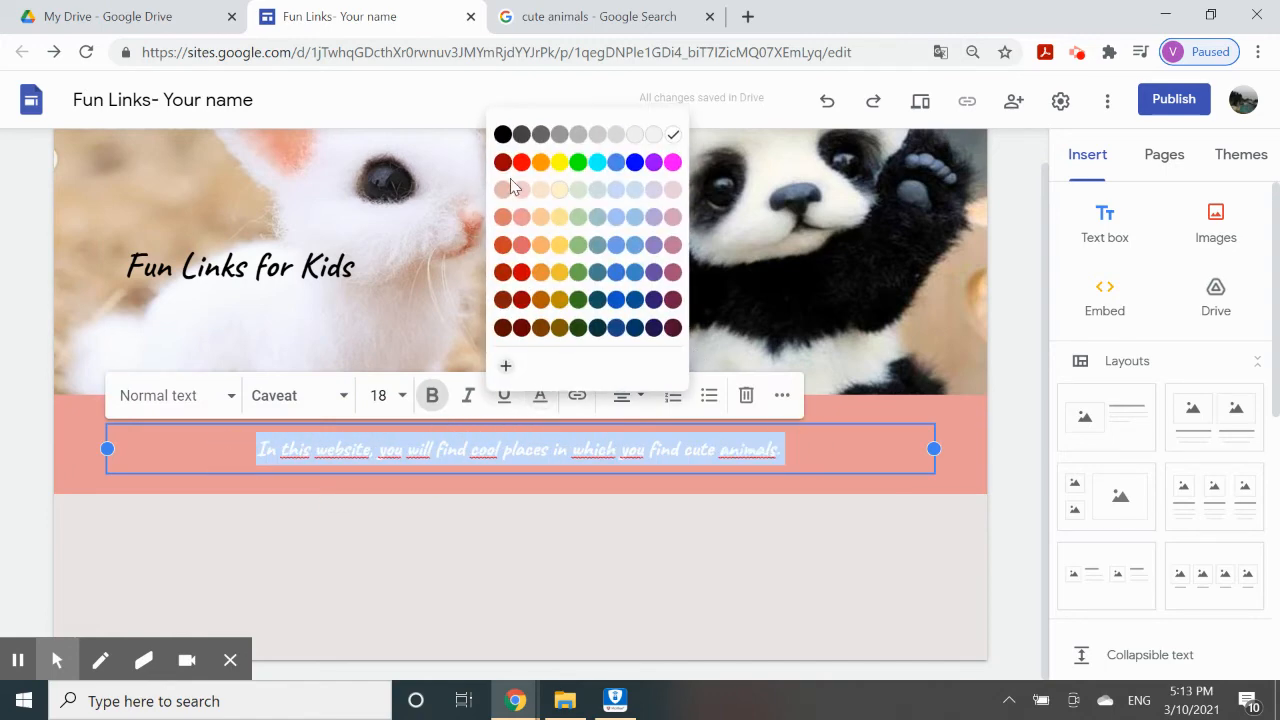
{"action": "left_click", "coordinate": [503, 136]}
{"action": "left_click", "coordinate": [504, 524]}
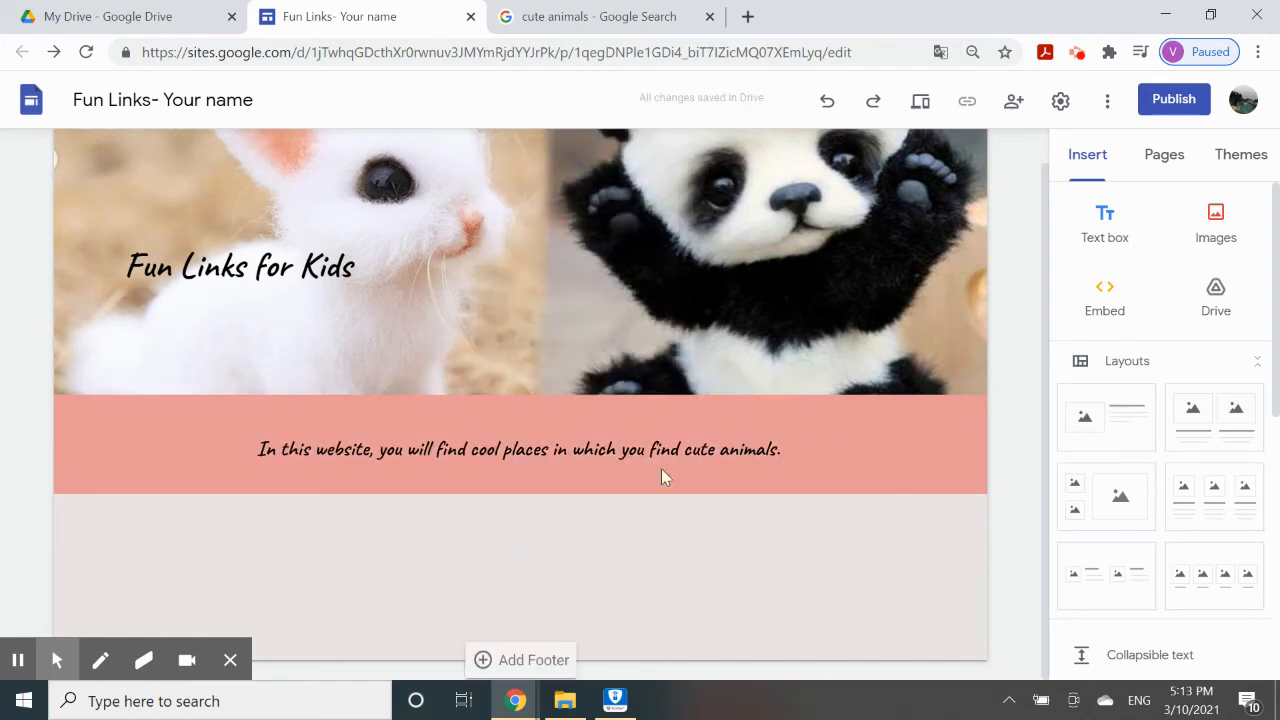
{"action": "scroll", "coordinate": [679, 562], "scroll_direction": "up", "scroll_amount": 1}
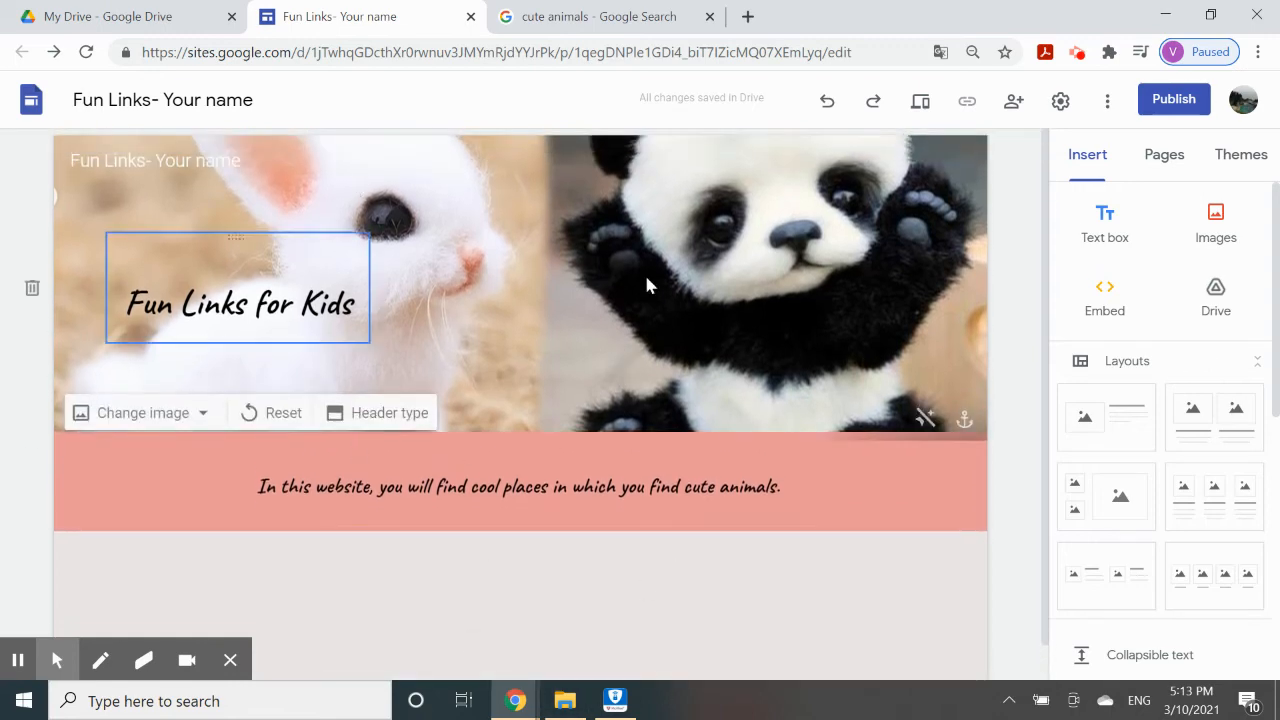
{"action": "scroll", "coordinate": [601, 578], "scroll_direction": "down", "scroll_amount": 1}
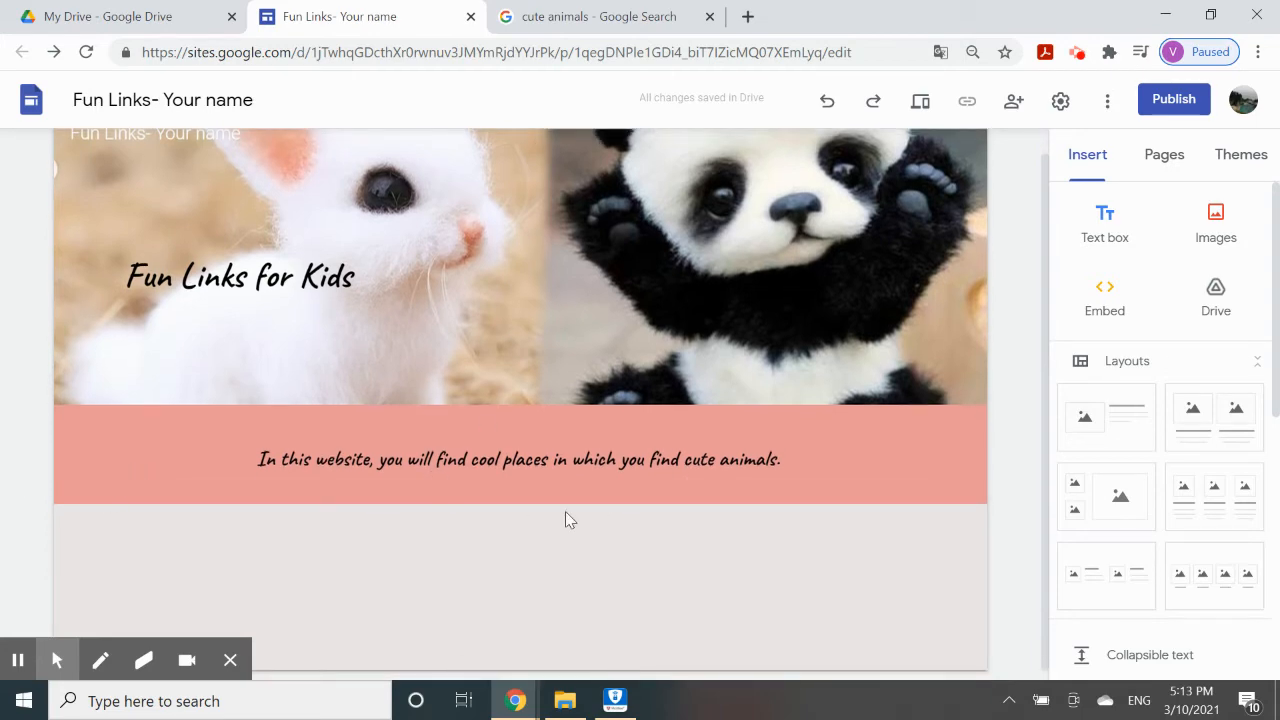
{"action": "scroll", "coordinate": [743, 580], "scroll_direction": "down", "scroll_amount": 1}
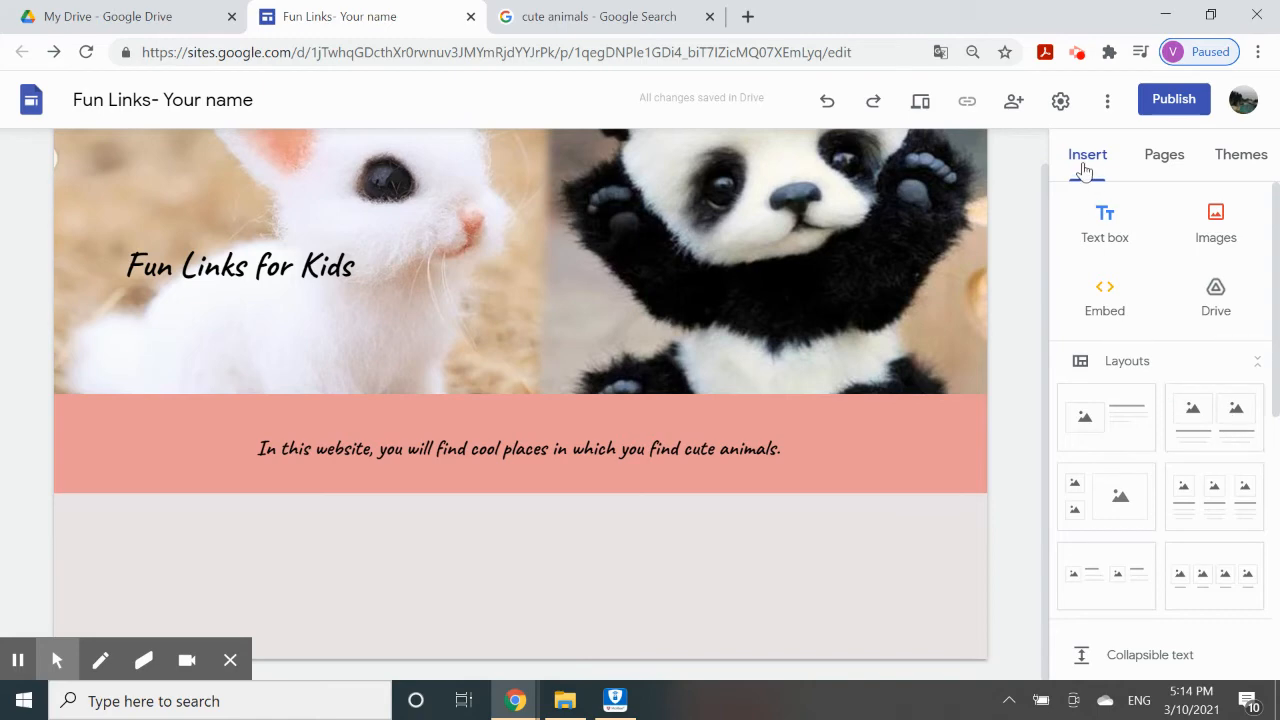
Add a two-image-card section and an alternating image-and-text section below the intro.
{"action": "left_click", "coordinate": [1212, 424]}
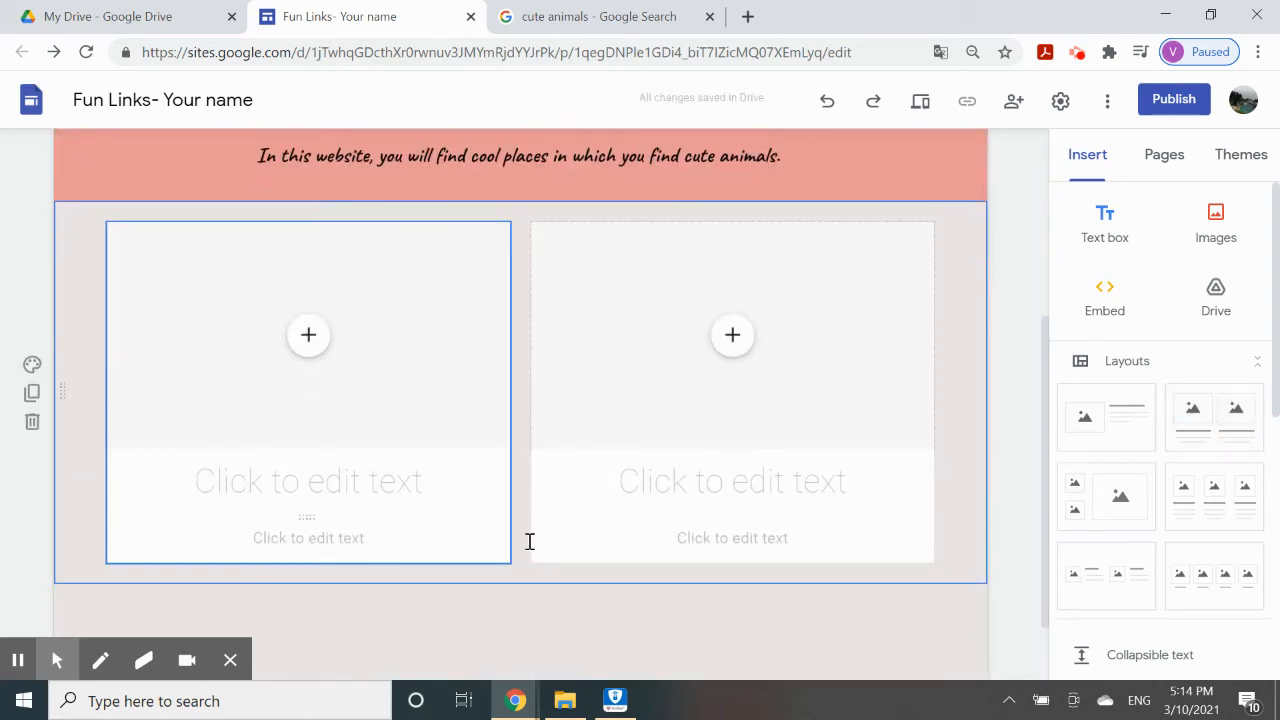
{"action": "left_click", "coordinate": [1110, 587]}
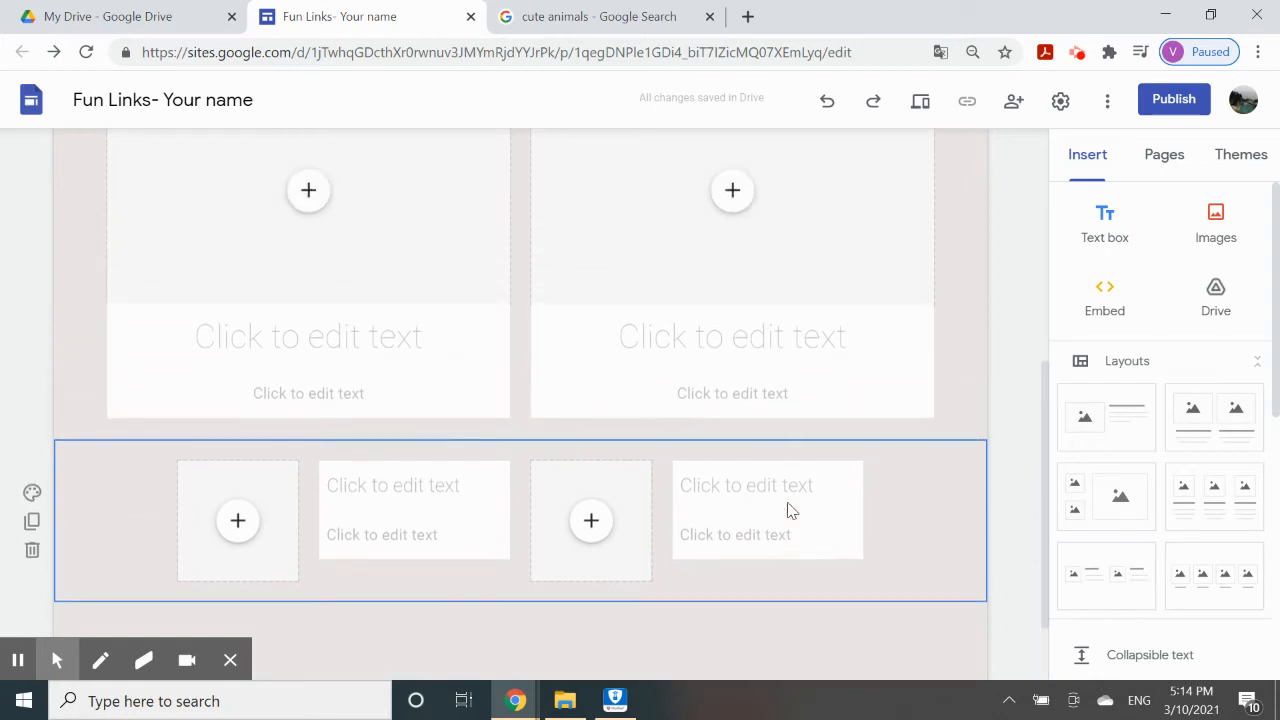
{"action": "scroll", "coordinate": [790, 511], "scroll_direction": "up", "scroll_amount": 1}
{"action": "scroll", "coordinate": [676, 427], "scroll_direction": "down", "scroll_amount": 1}
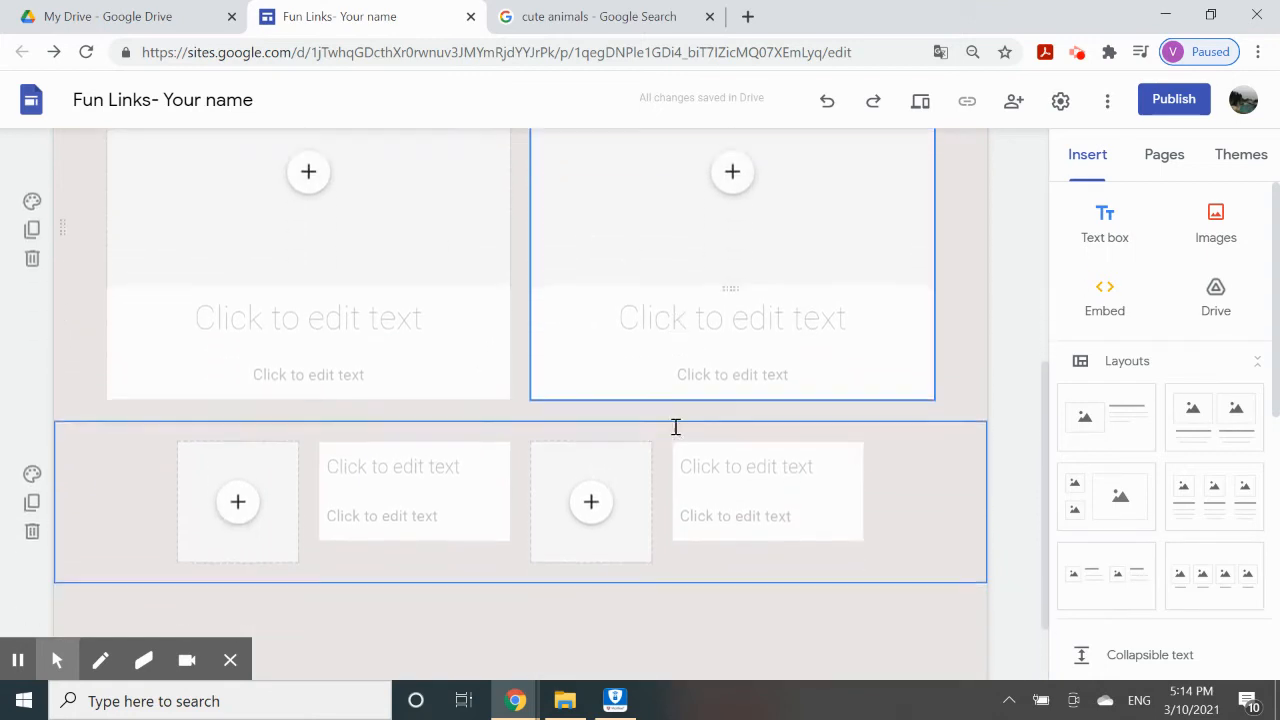
{"action": "scroll", "coordinate": [676, 427], "scroll_direction": "down", "scroll_amount": 1}
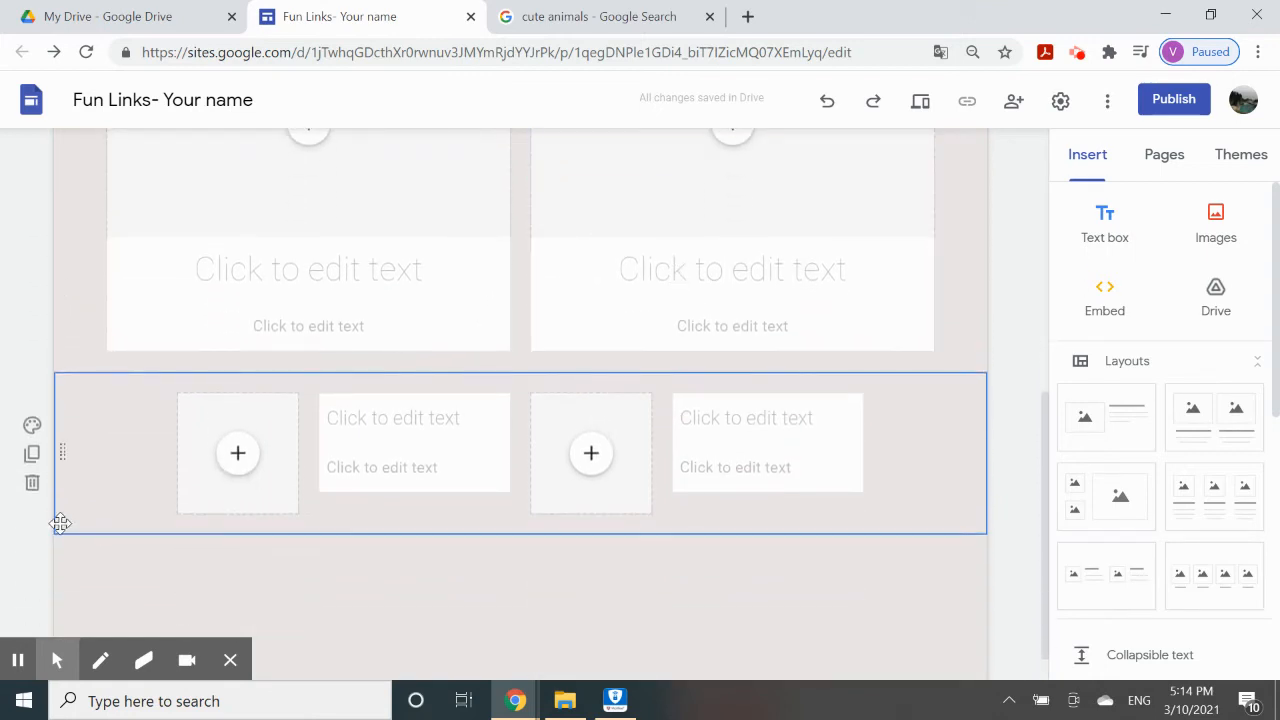
Duplicate the image-and-text section, then delete both the copy and the original.
{"action": "left_click", "coordinate": [32, 455]}
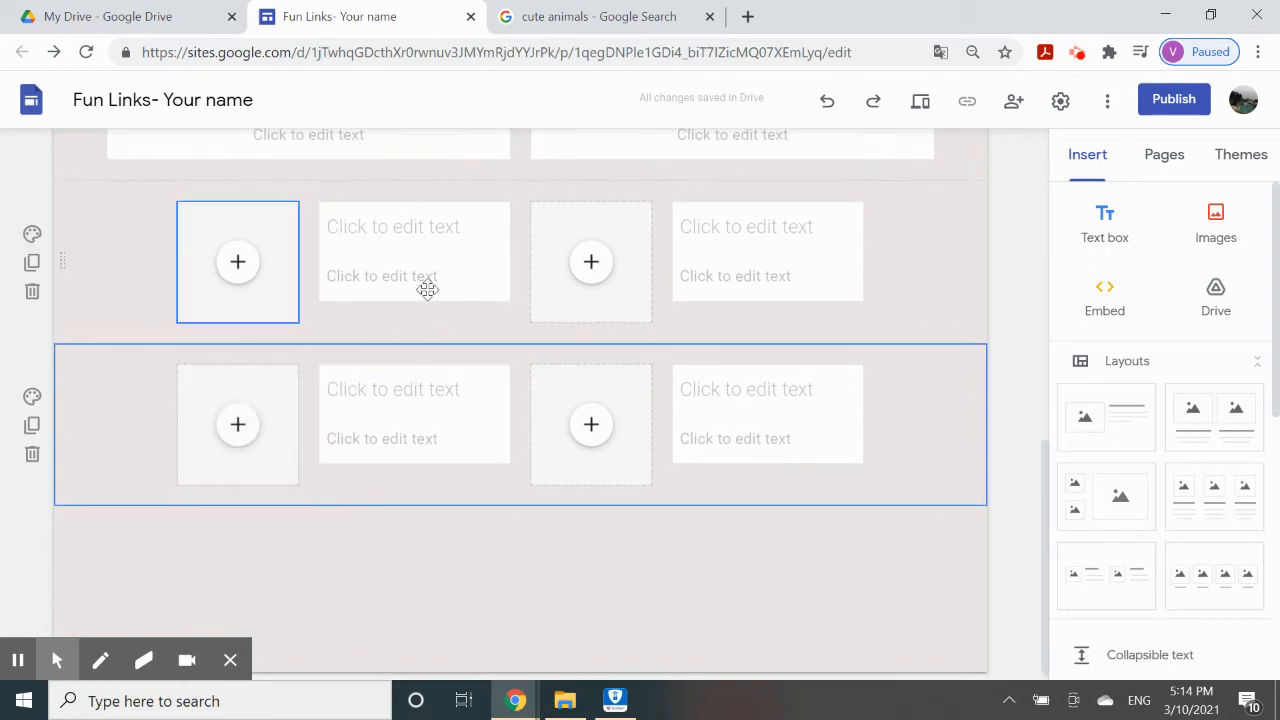
{"action": "left_click", "coordinate": [32, 456]}
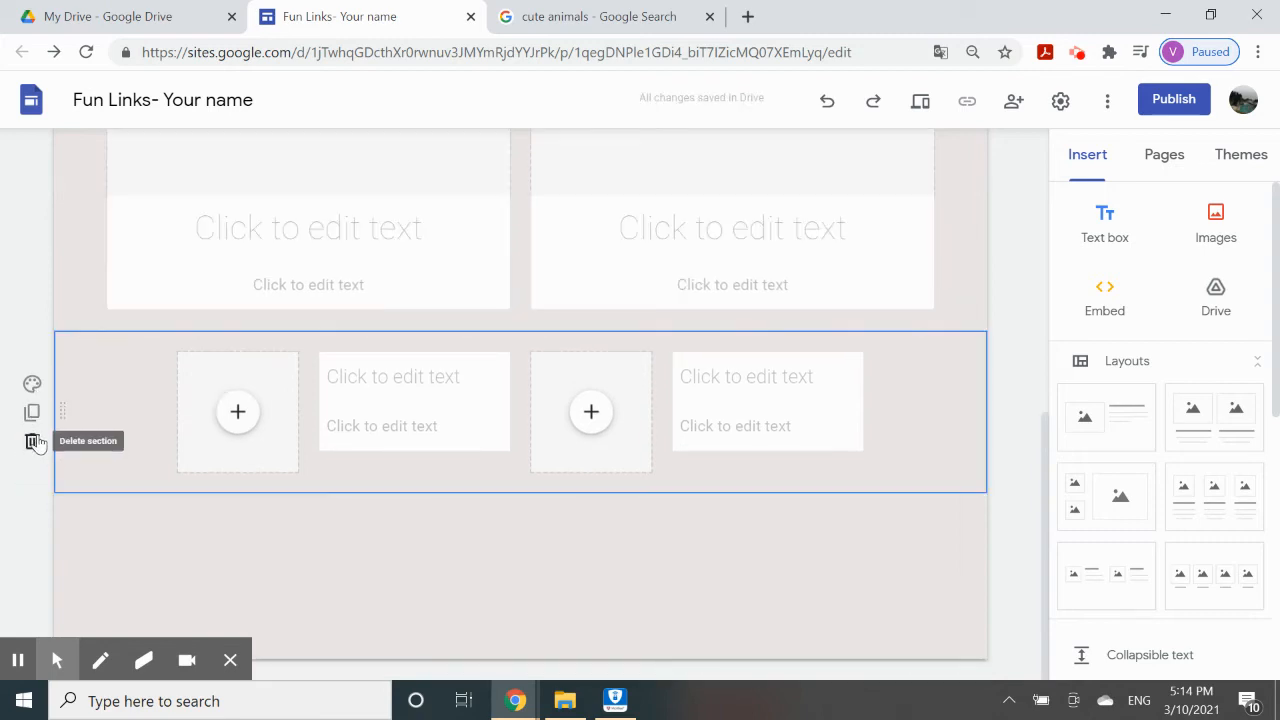
{"action": "left_click", "coordinate": [32, 444]}
{"action": "scroll", "coordinate": [449, 409], "scroll_direction": "up", "scroll_amount": 1}
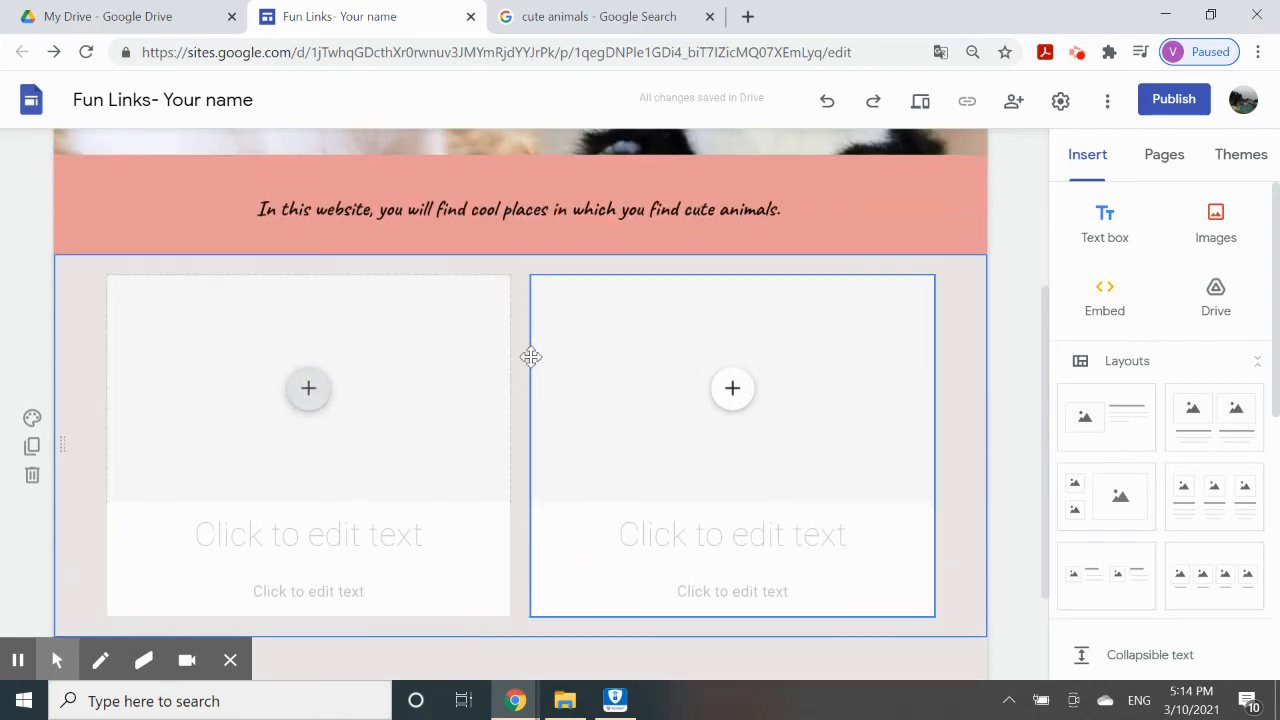
Give the left card the heading 'Cute Animals'.
{"action": "scroll", "coordinate": [655, 450], "scroll_direction": "up", "scroll_amount": 2}
{"action": "scroll", "coordinate": [655, 450], "scroll_direction": "down", "scroll_amount": 3}
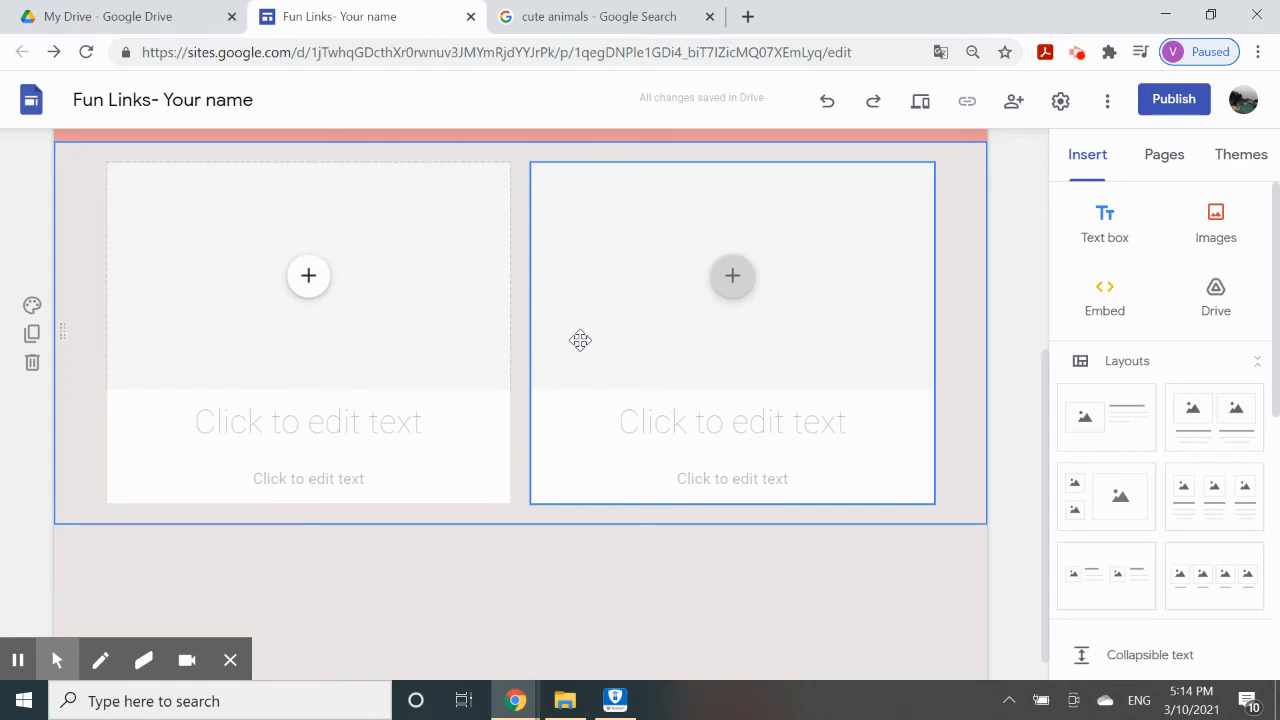
{"action": "left_click", "coordinate": [322, 423]}
{"action": "type", "text": "Cut"}
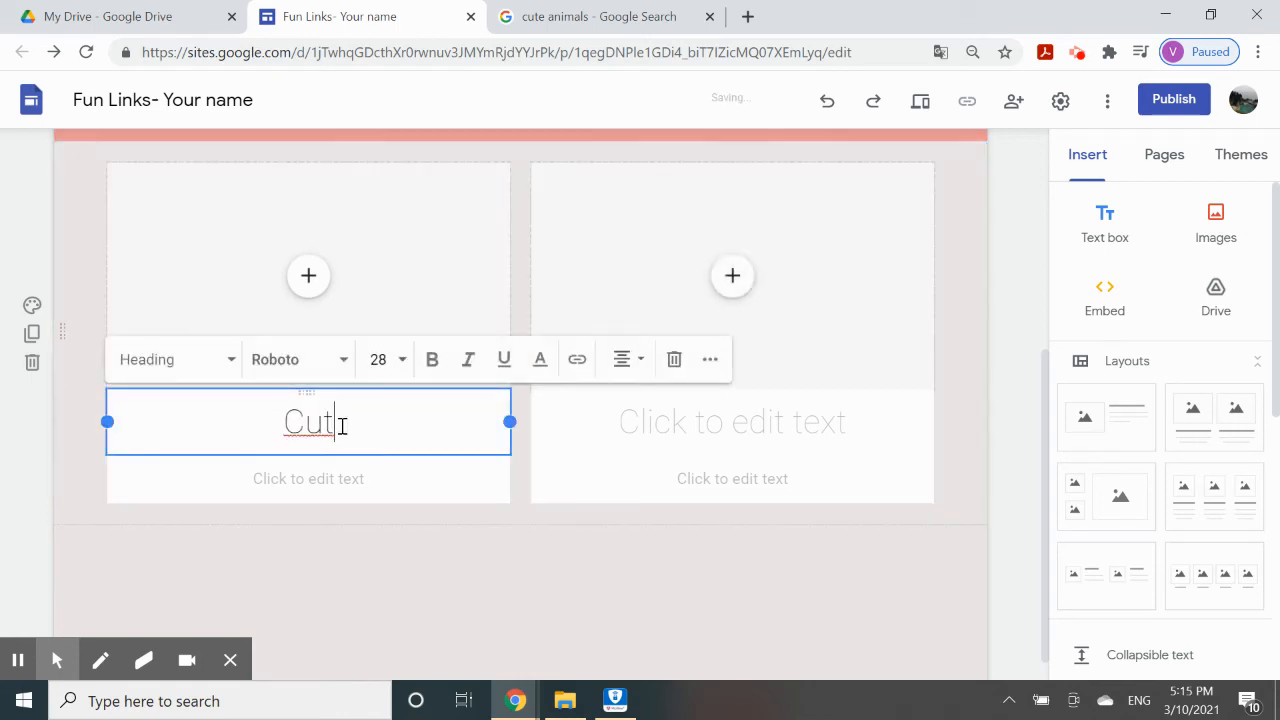
{"action": "type", "text": "e Animals"}
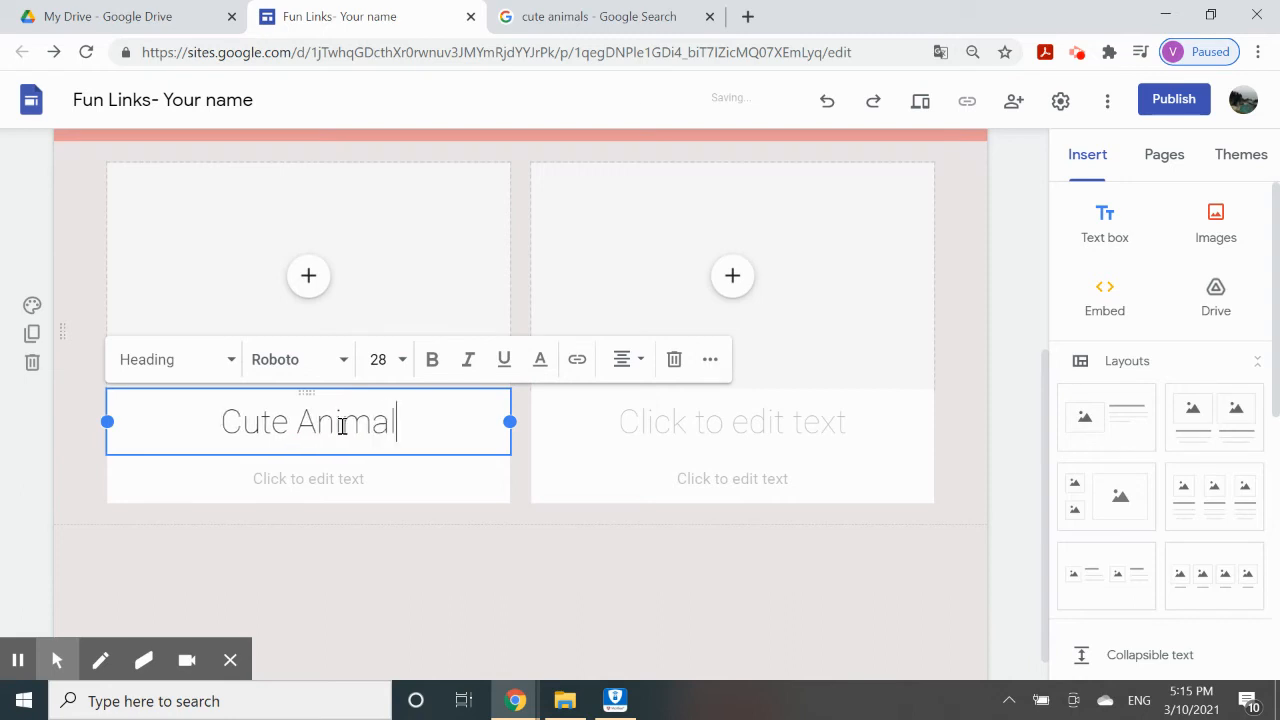
Give the right card the heading 'Plants'.
{"action": "left_click", "coordinate": [702, 420]}
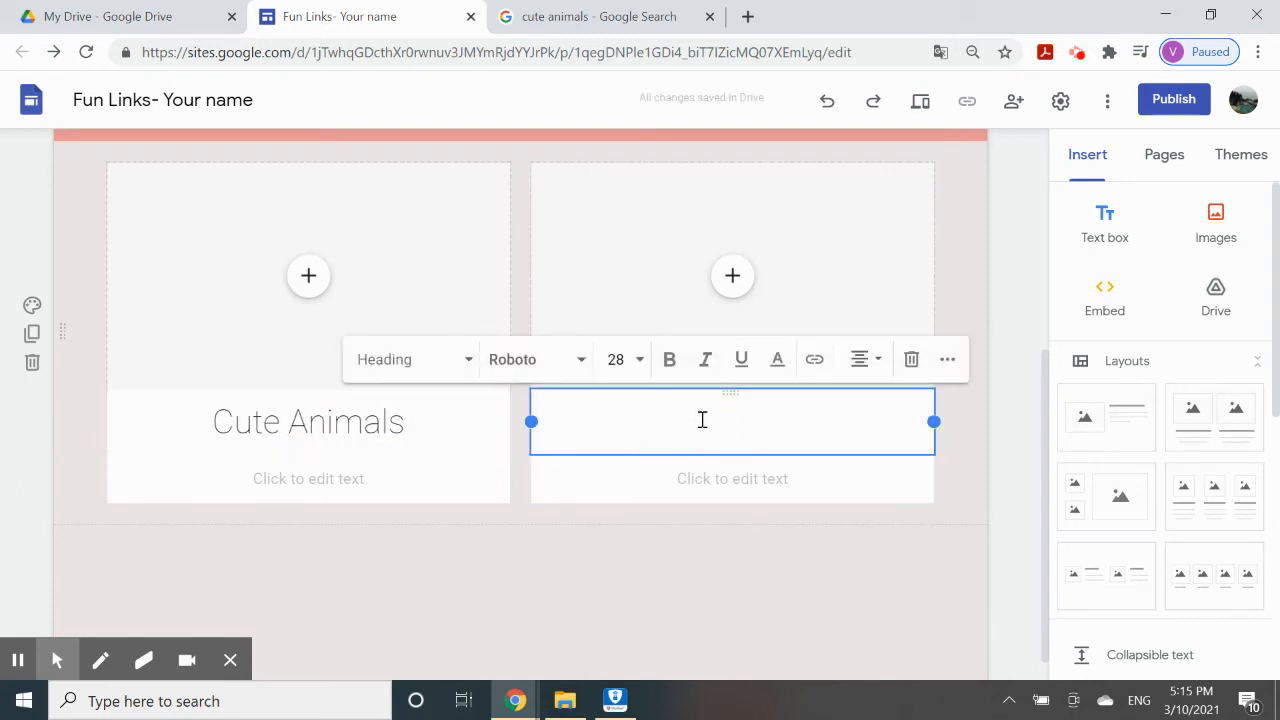
{"action": "type", "text": "F"}
{"action": "key", "text": "BackSpace"}
{"action": "type", "text": "Plants"}
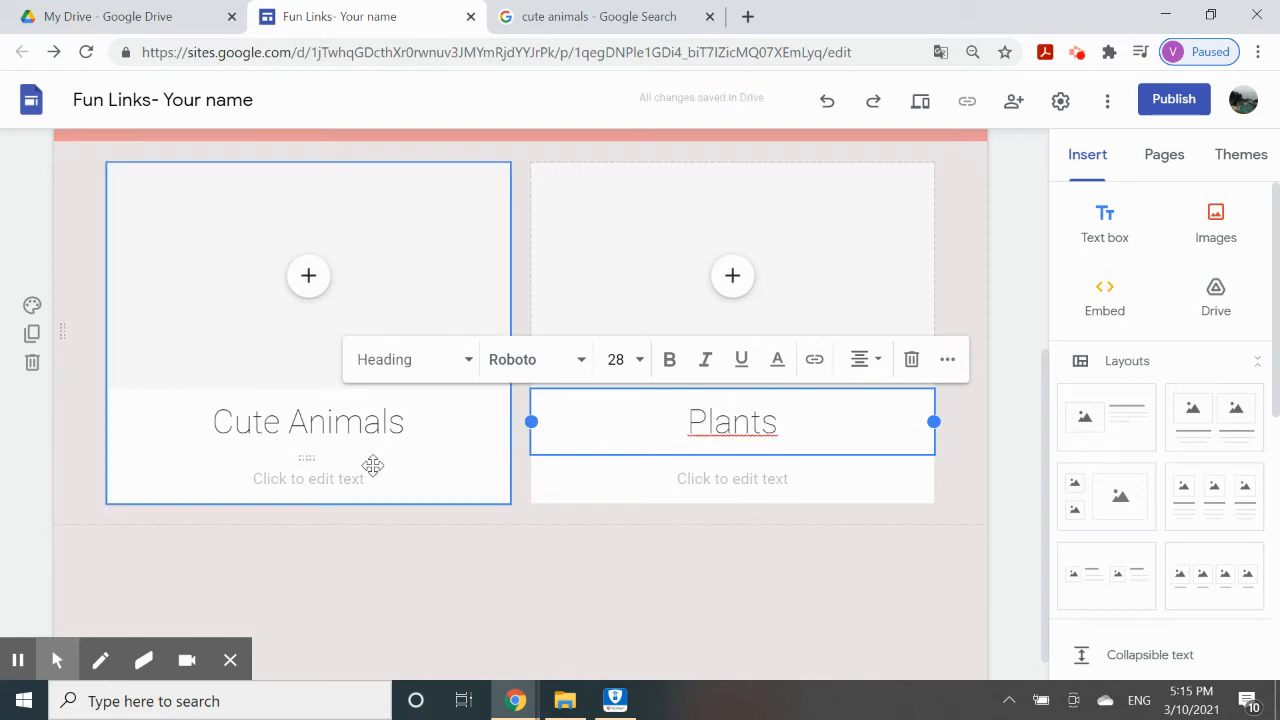
{"action": "left_click", "coordinate": [553, 545]}
{"action": "scroll", "coordinate": [552, 548], "scroll_direction": "up", "scroll_amount": 1}
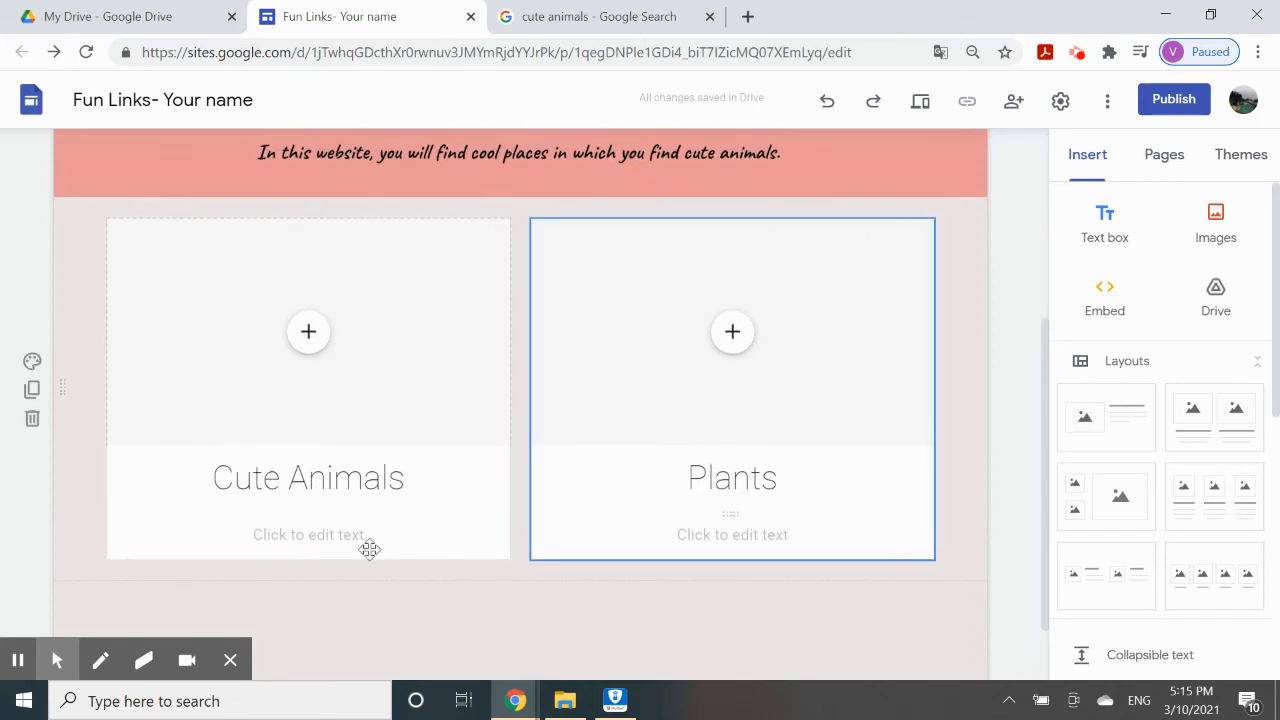
{"action": "left_click", "coordinate": [320, 540]}
{"action": "left_click", "coordinate": [419, 600]}
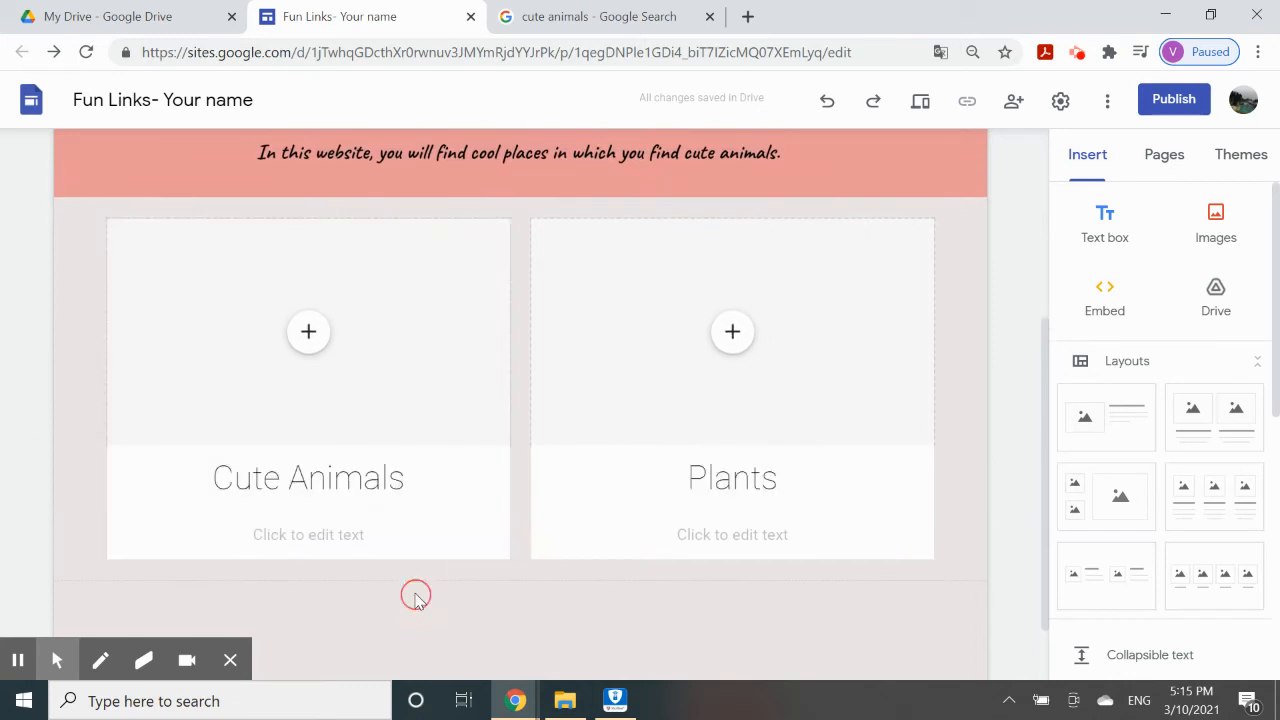
Caption the Plants card 'Plants are living beings that get their food from sunlight and other stuff.'.
{"action": "left_click", "coordinate": [296, 535]}
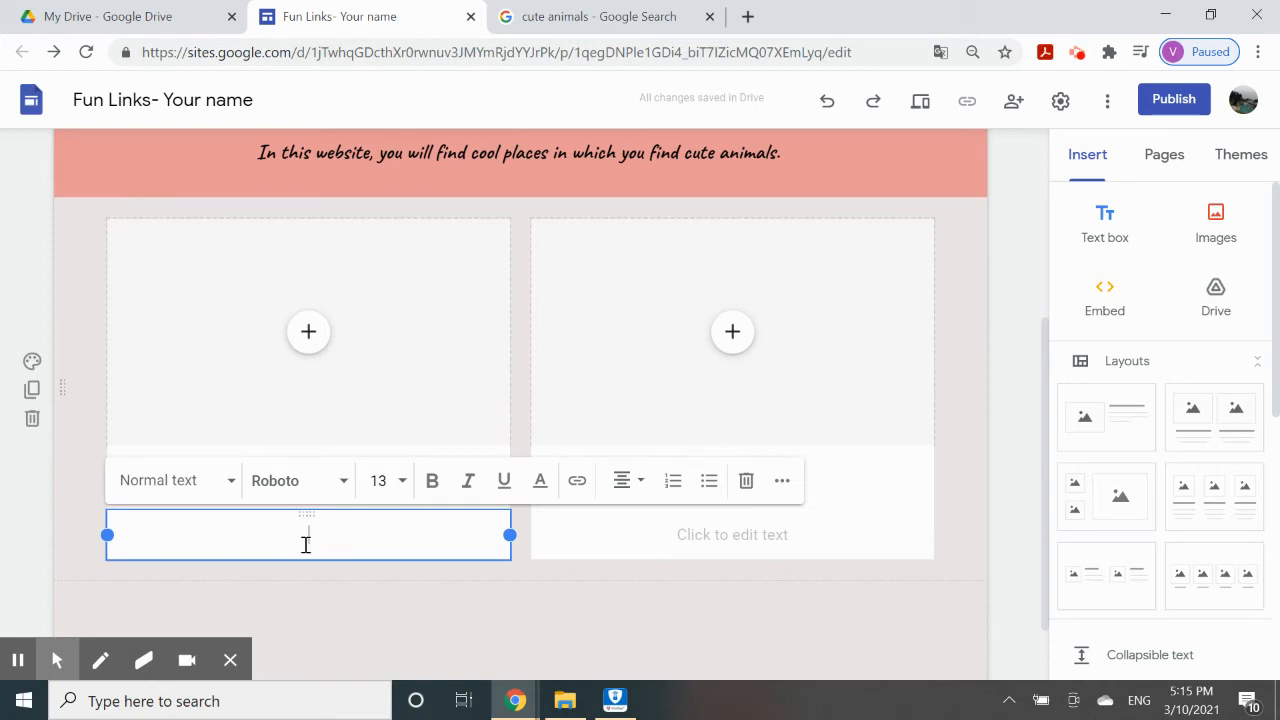
{"action": "type", "text": "Exp"}
{"action": "key", "text": "BackSpace"}
{"action": "key", "text": "BackSpace"}
{"action": "left_click", "coordinate": [590, 540]}
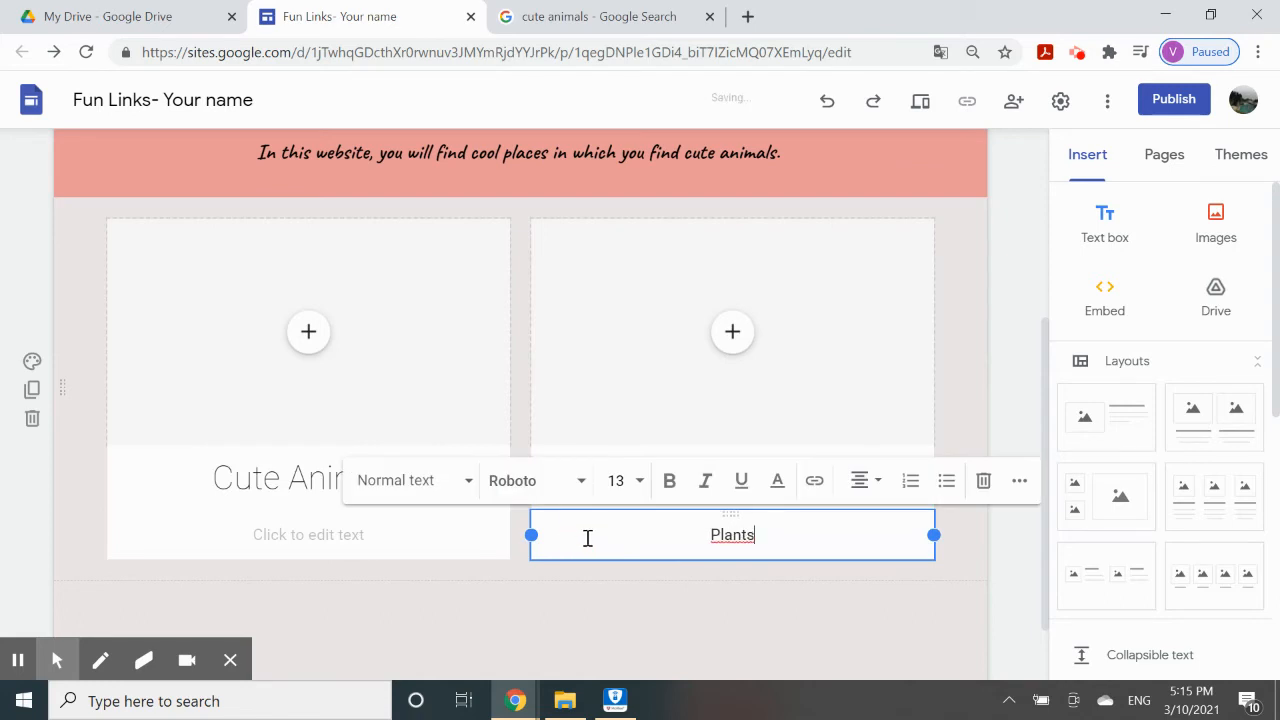
{"action": "type", "text": "Plants are living bei"}
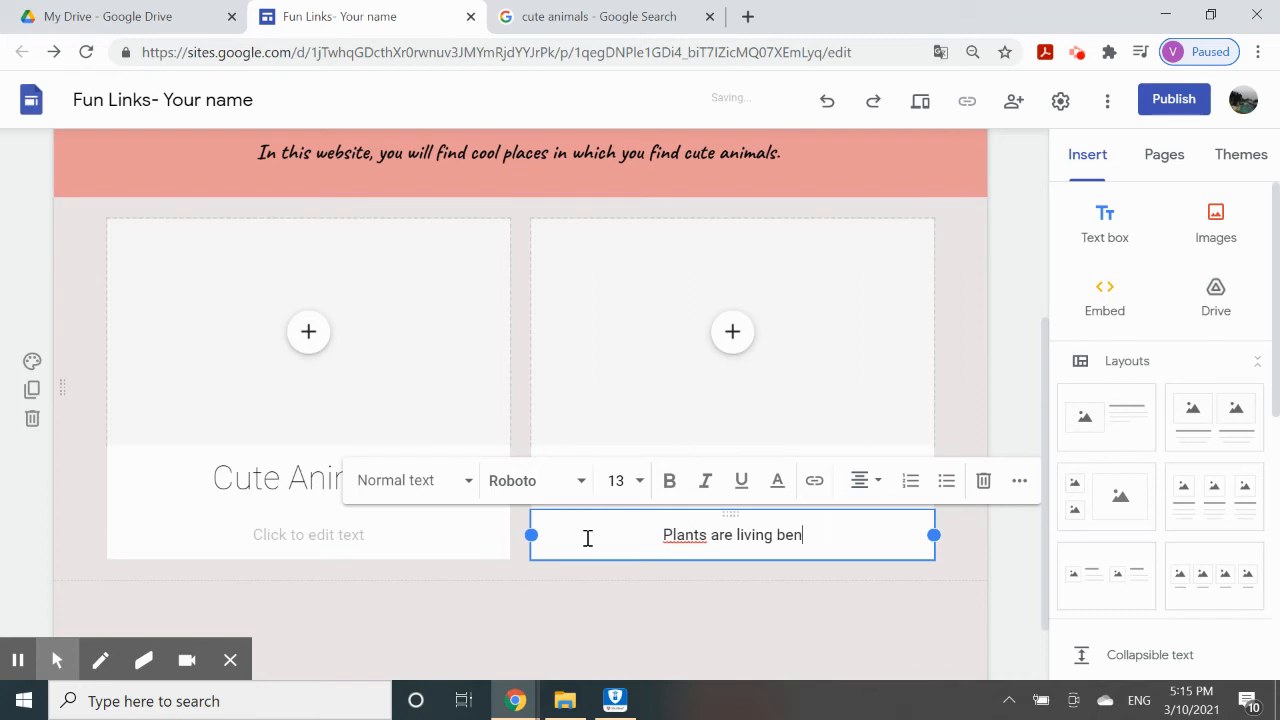
{"action": "type", "text": "gns"}
{"action": "key", "text": "BackSpace"}
{"action": "key", "text": "BackSpace"}
{"action": "key", "text": "BackSpace"}
{"action": "key", "text": "BackSpace"}
{"action": "type", "text": "ings that get their food from "}
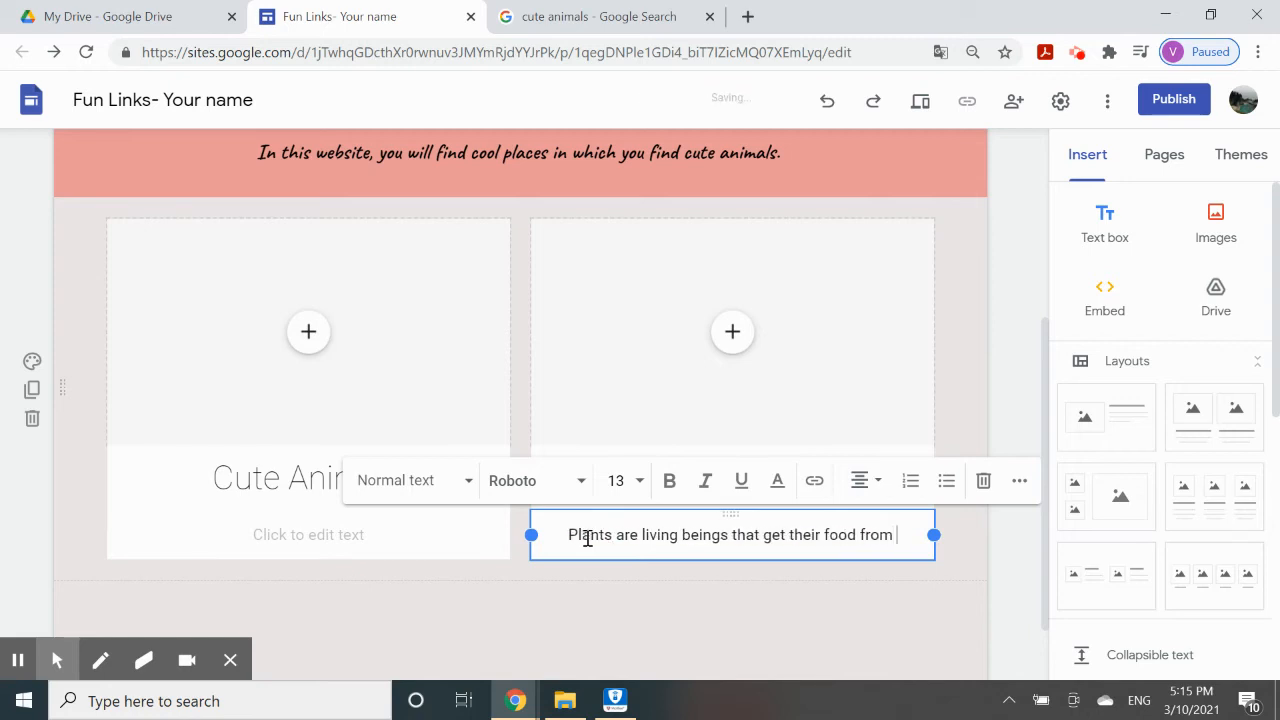
{"action": "type", "text": "sunlight "}
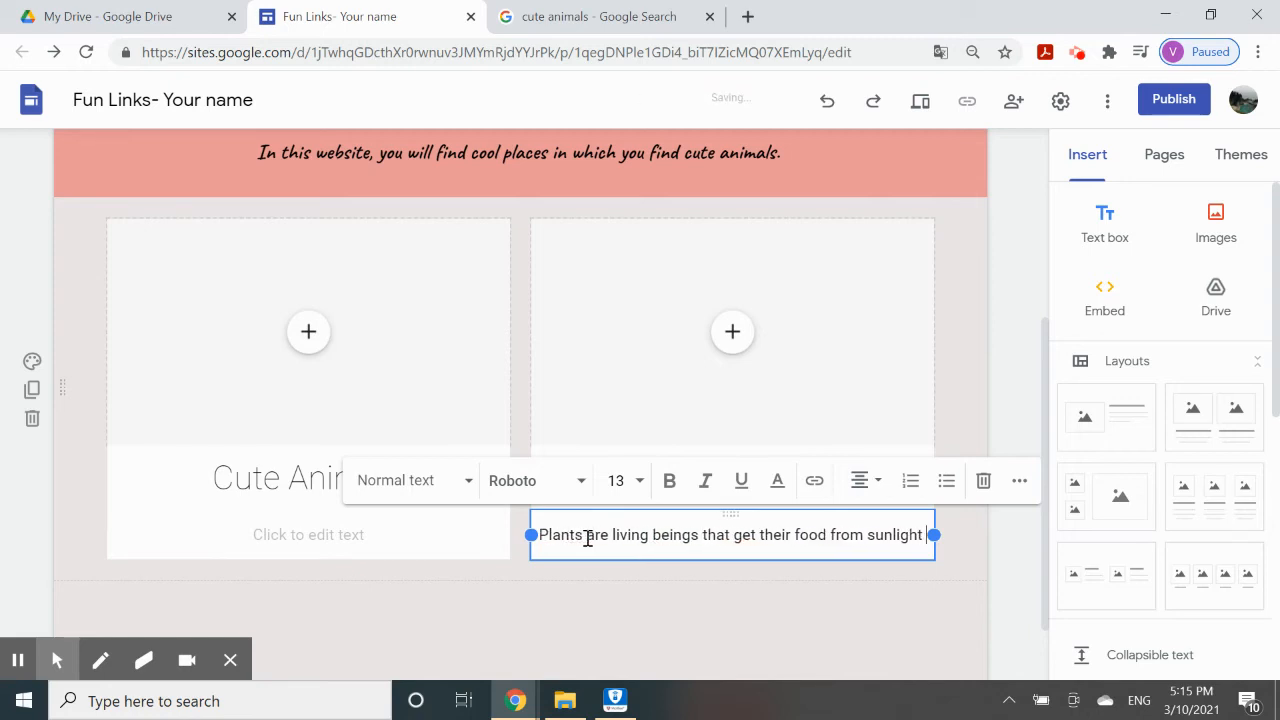
{"action": "type", "text": "and othe"}
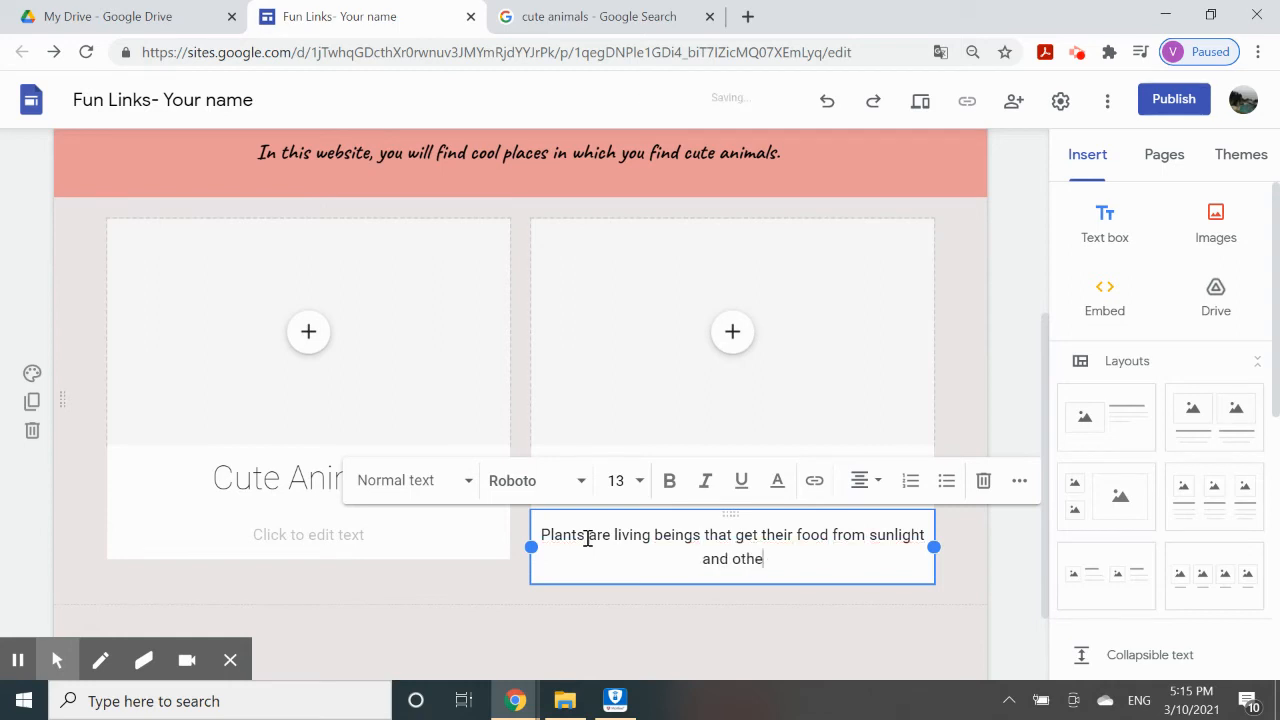
{"action": "type", "text": "r stuff."}
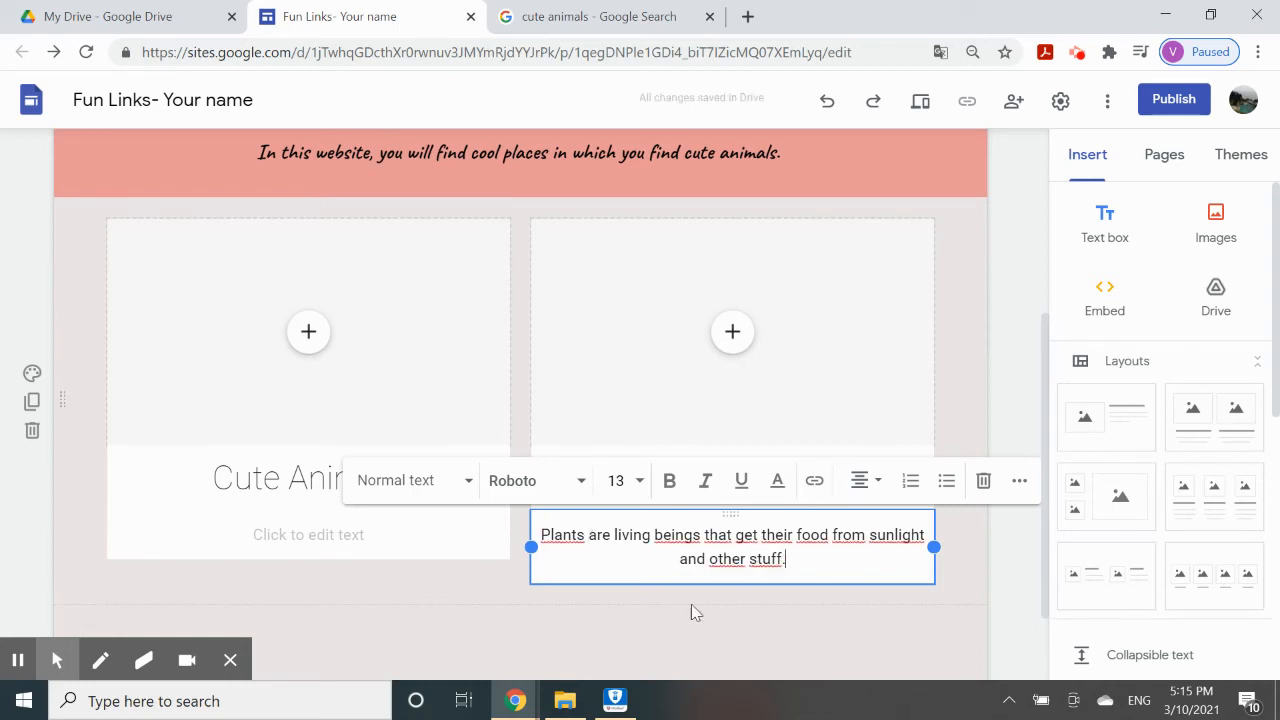
Caption the Cute Animals card 'I love cute animals, and they are cuddly.'.
{"action": "left_click", "coordinate": [301, 539]}
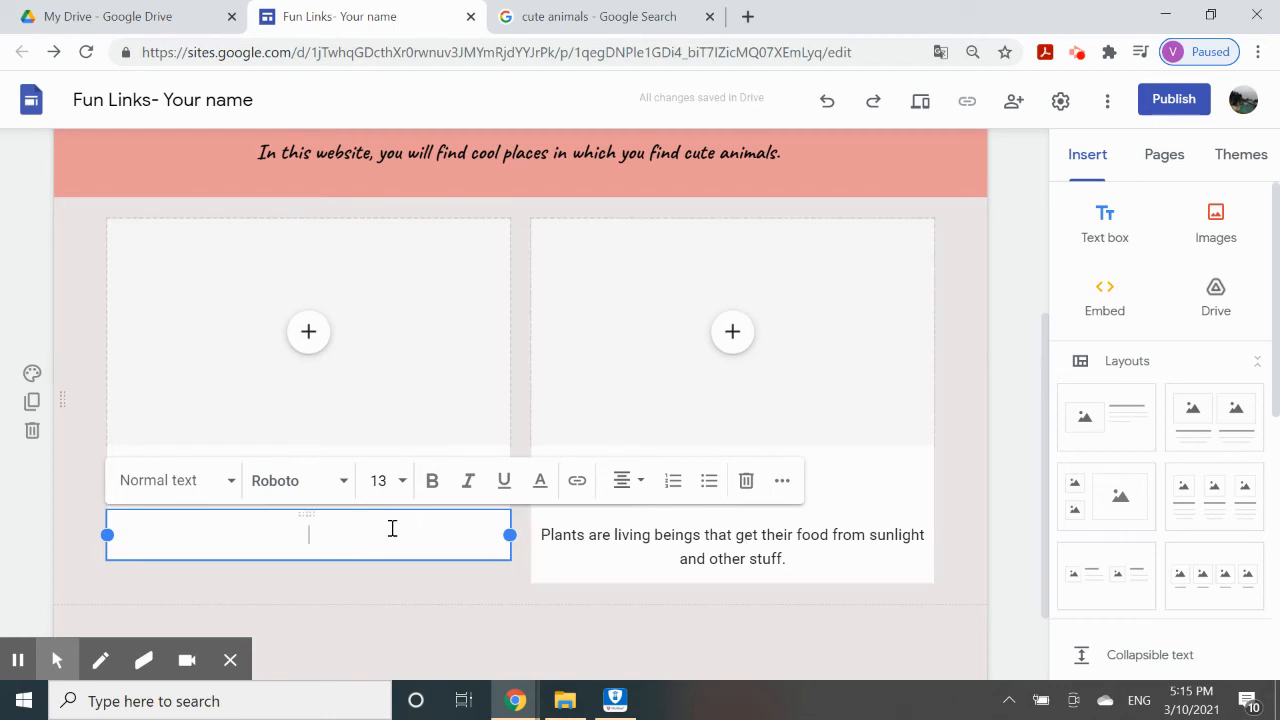
{"action": "left_click", "coordinate": [280, 587]}
{"action": "left_click", "coordinate": [314, 543]}
{"action": "type", "text": "C"}
{"action": "type", "text": " love"}
{"action": "type", "text": " cute animals"}
{"action": "type", "text": ", and they are "}
{"action": "type", "text": "s"}
{"action": "type", "text": "uddl"}
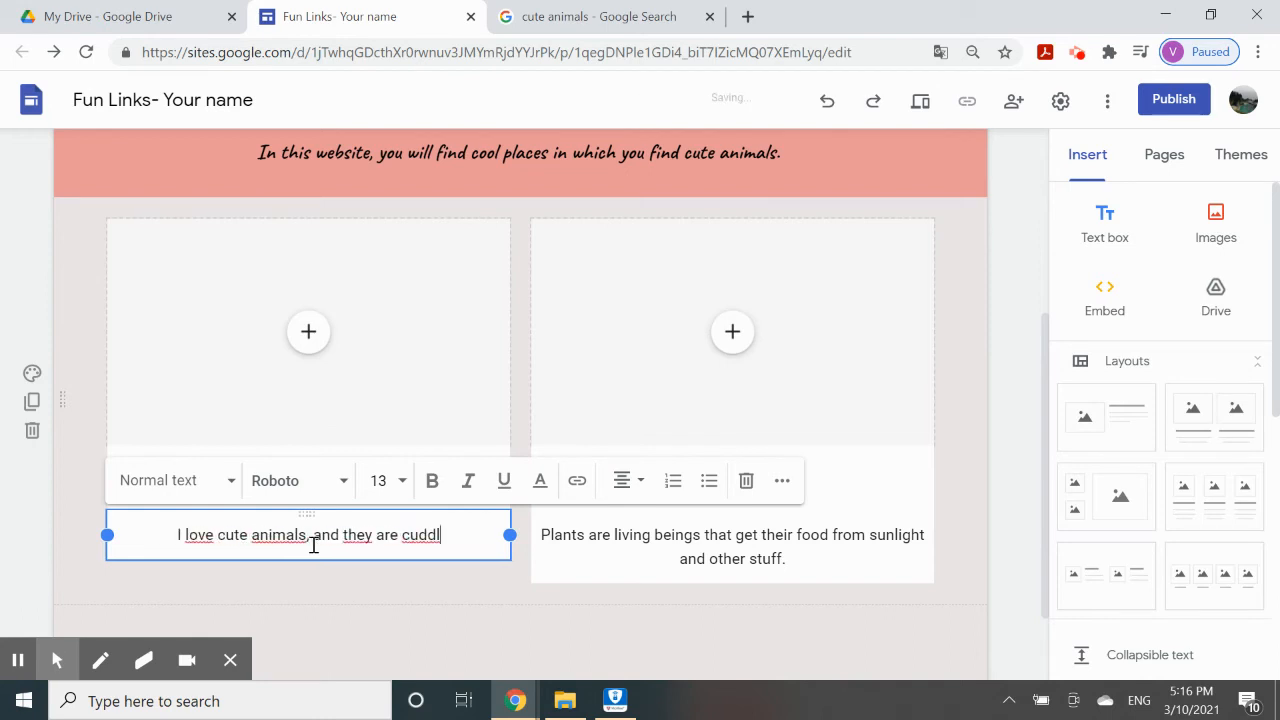
{"action": "type", "text": "y."}
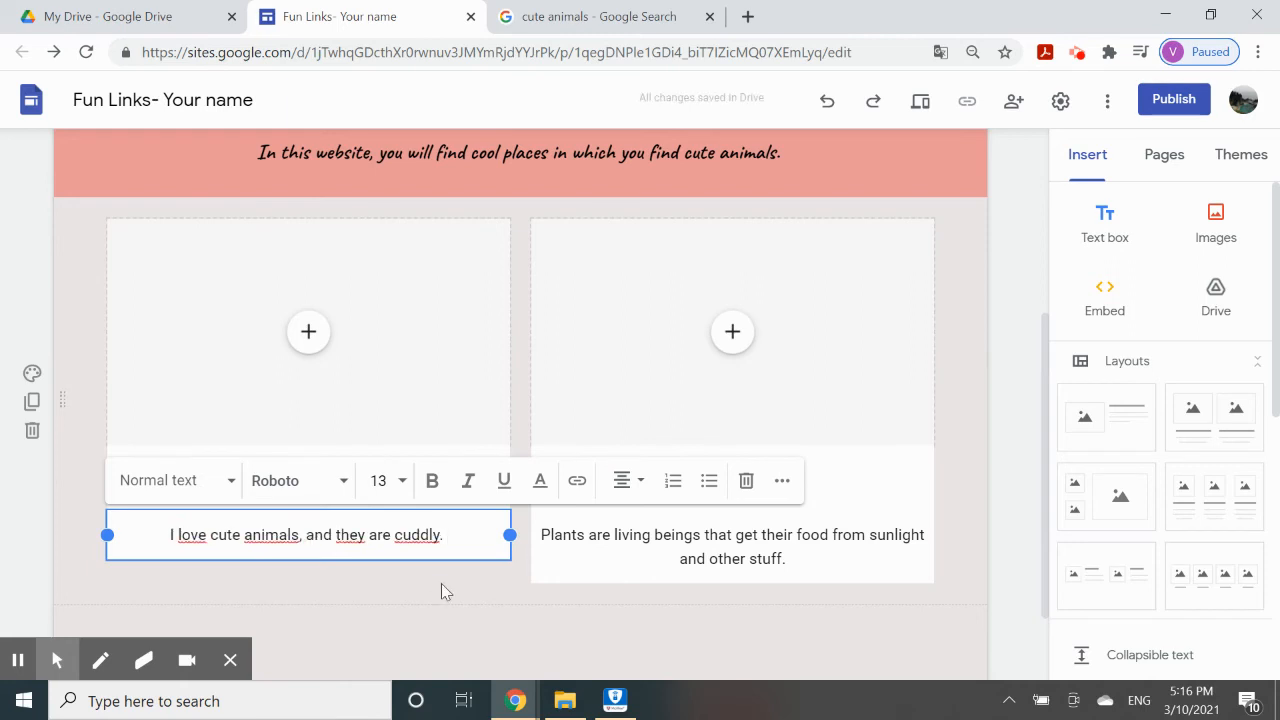
{"action": "left_click", "coordinate": [390, 582]}
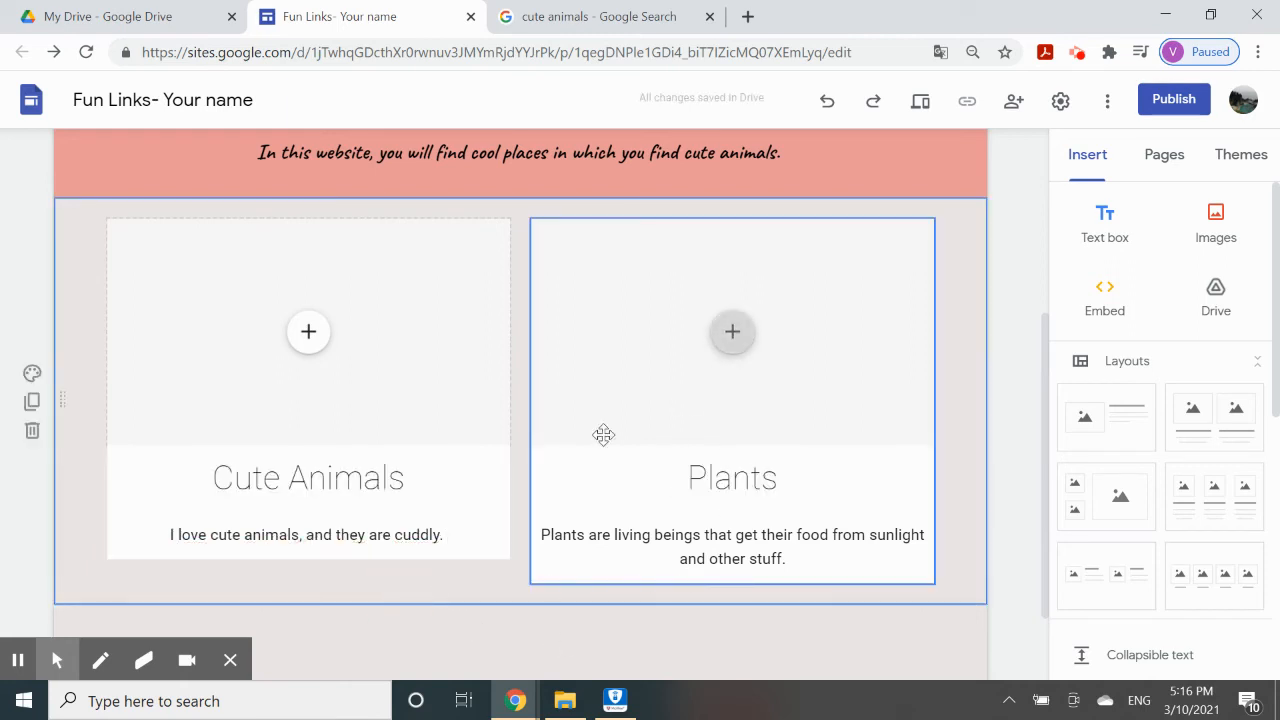
Make the Plants and Cute Animals headings bold.
{"action": "scroll", "coordinate": [770, 487], "scroll_direction": "up", "scroll_amount": 1}
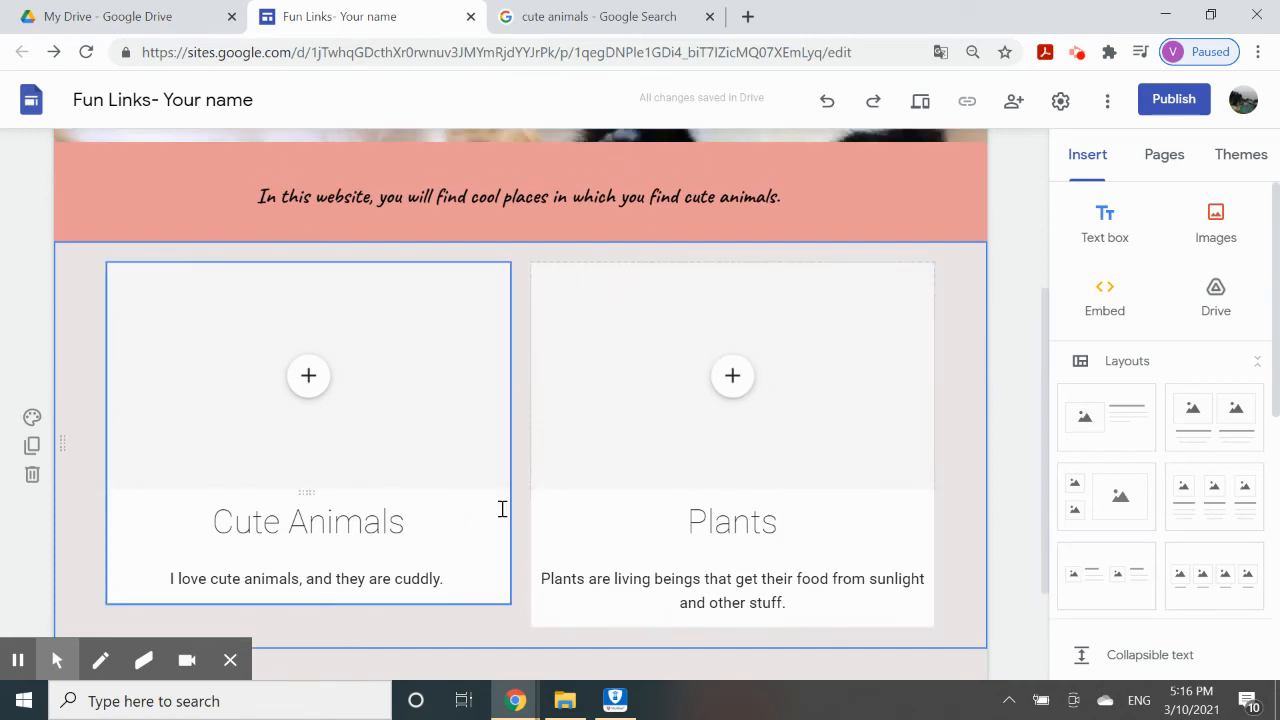
{"action": "left_click", "coordinate": [775, 518]}
{"action": "left_click_drag", "start_coordinate": [792, 516], "coordinate": [680, 491]}
{"action": "left_click", "coordinate": [671, 468]}
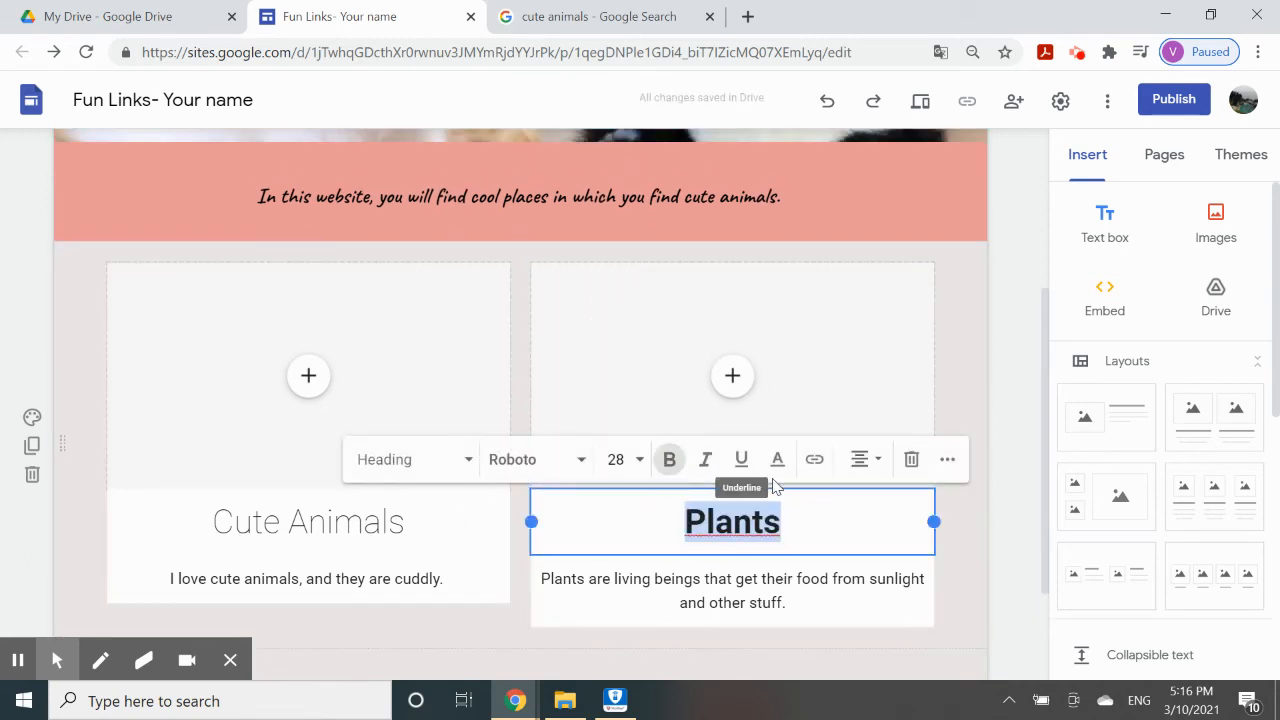
{"action": "left_click", "coordinate": [429, 523]}
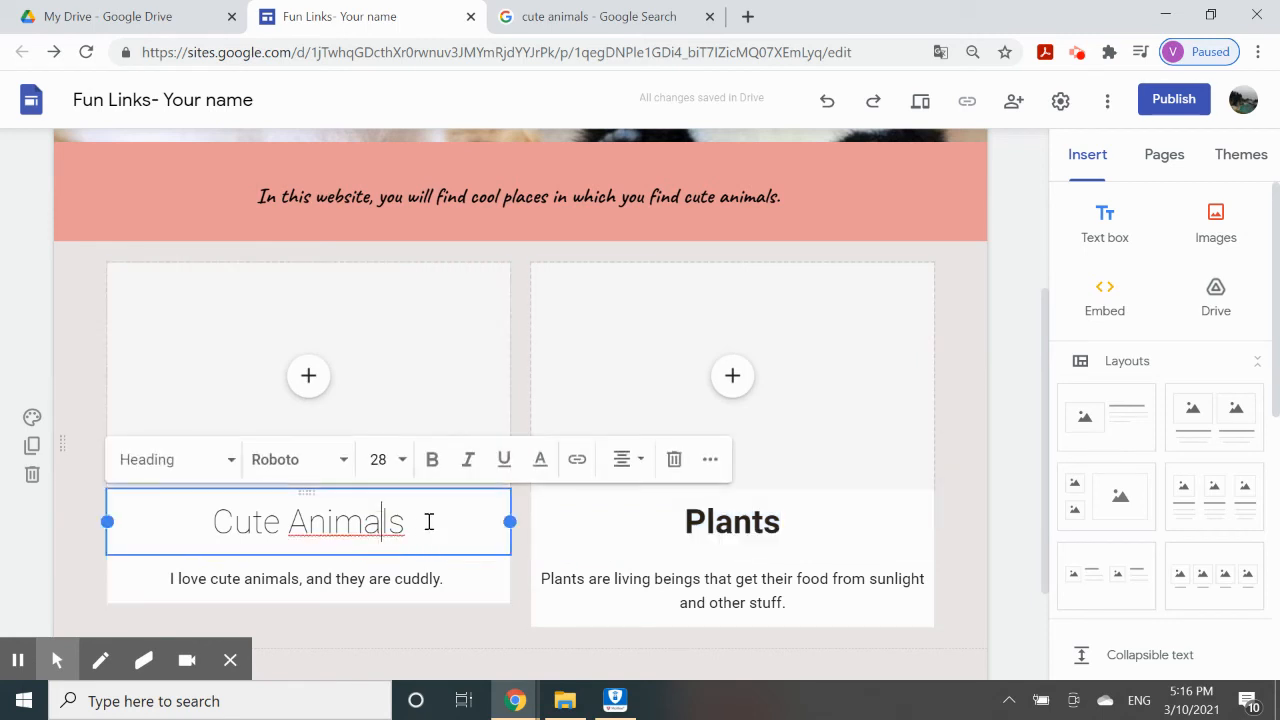
{"action": "left_click_drag", "start_coordinate": [405, 522], "coordinate": [213, 521]}
{"action": "left_click", "coordinate": [435, 470]}
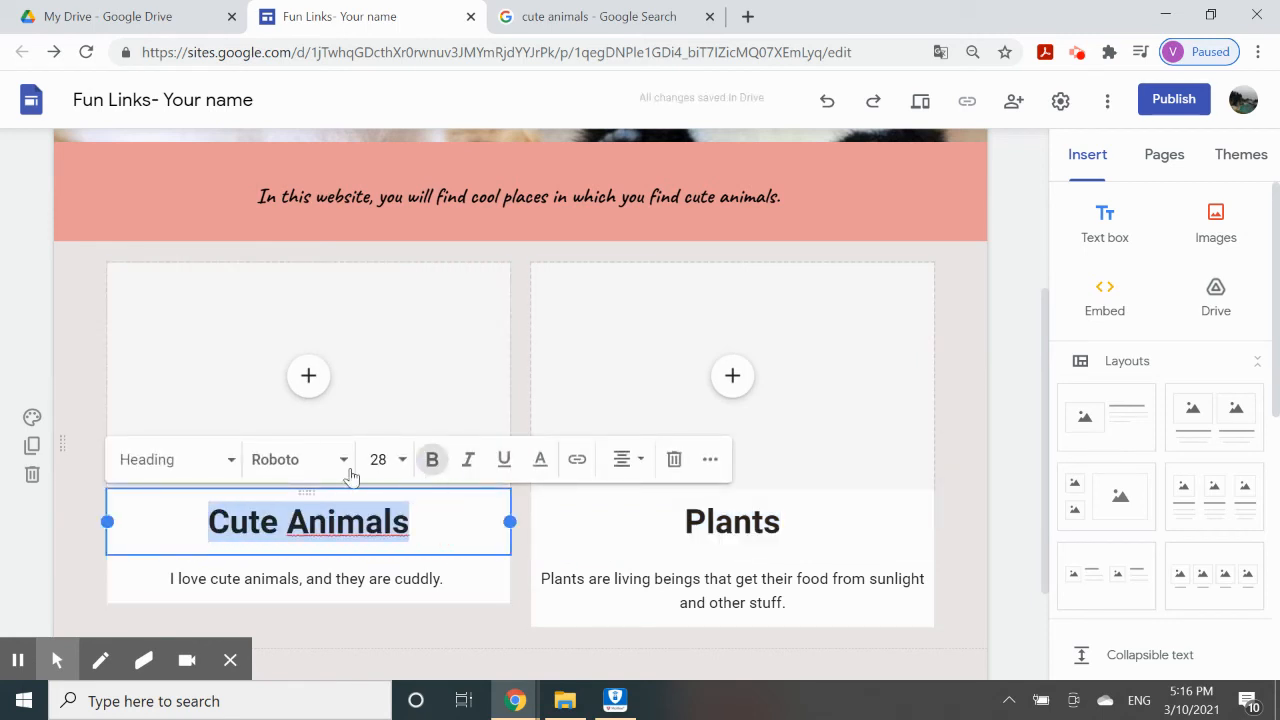
Set the Cute Animals heading font to Comfortaa Bold.
{"action": "left_click", "coordinate": [336, 464]}
{"action": "left_click", "coordinate": [310, 591]}
{"action": "left_click", "coordinate": [320, 472]}
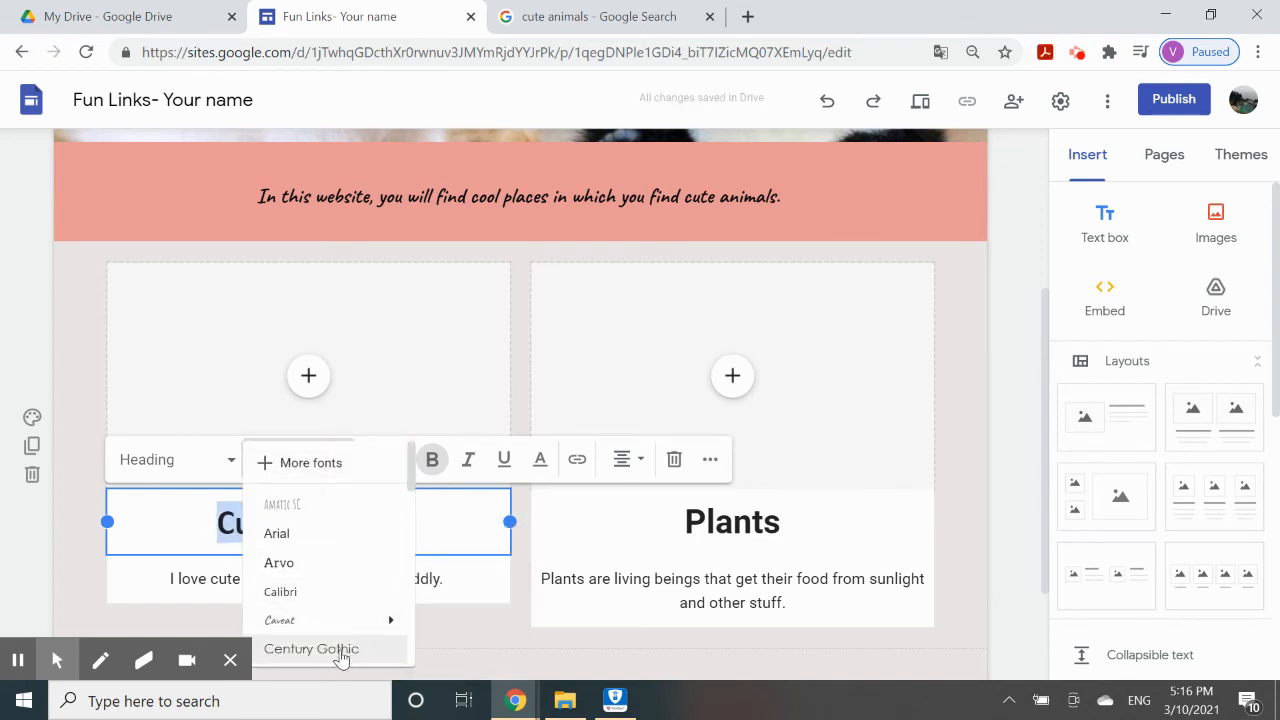
{"action": "scroll", "coordinate": [337, 632], "scroll_direction": "down", "scroll_amount": 3}
{"action": "mouse_move", "coordinate": [300, 534]}
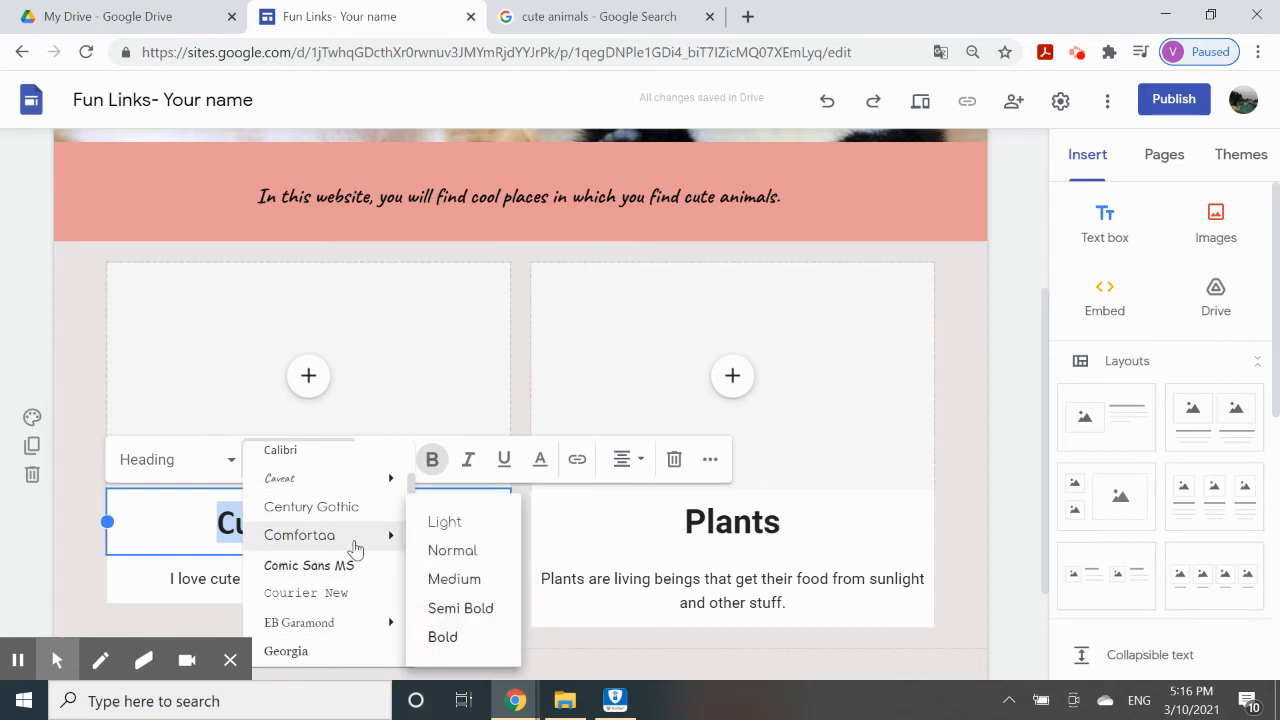
{"action": "left_click", "coordinate": [477, 639]}
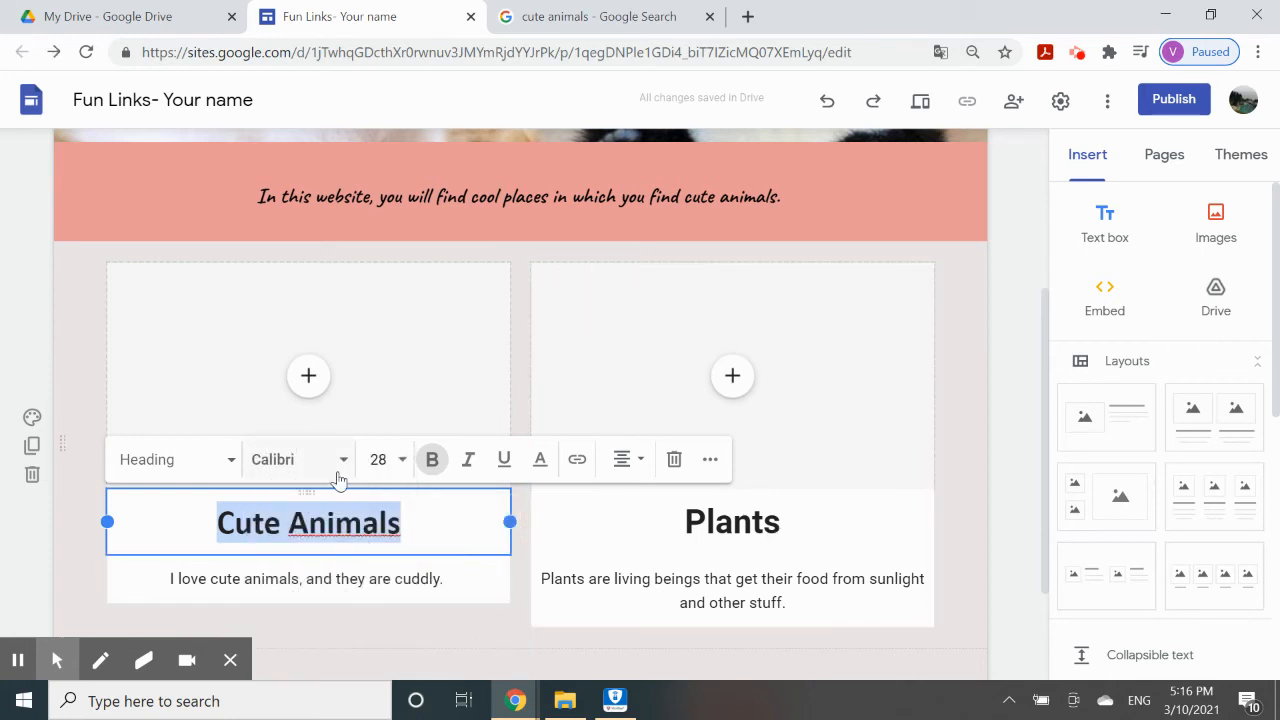
{"action": "left_click", "coordinate": [340, 479]}
{"action": "scroll", "coordinate": [345, 635], "scroll_direction": "down", "scroll_amount": 2}
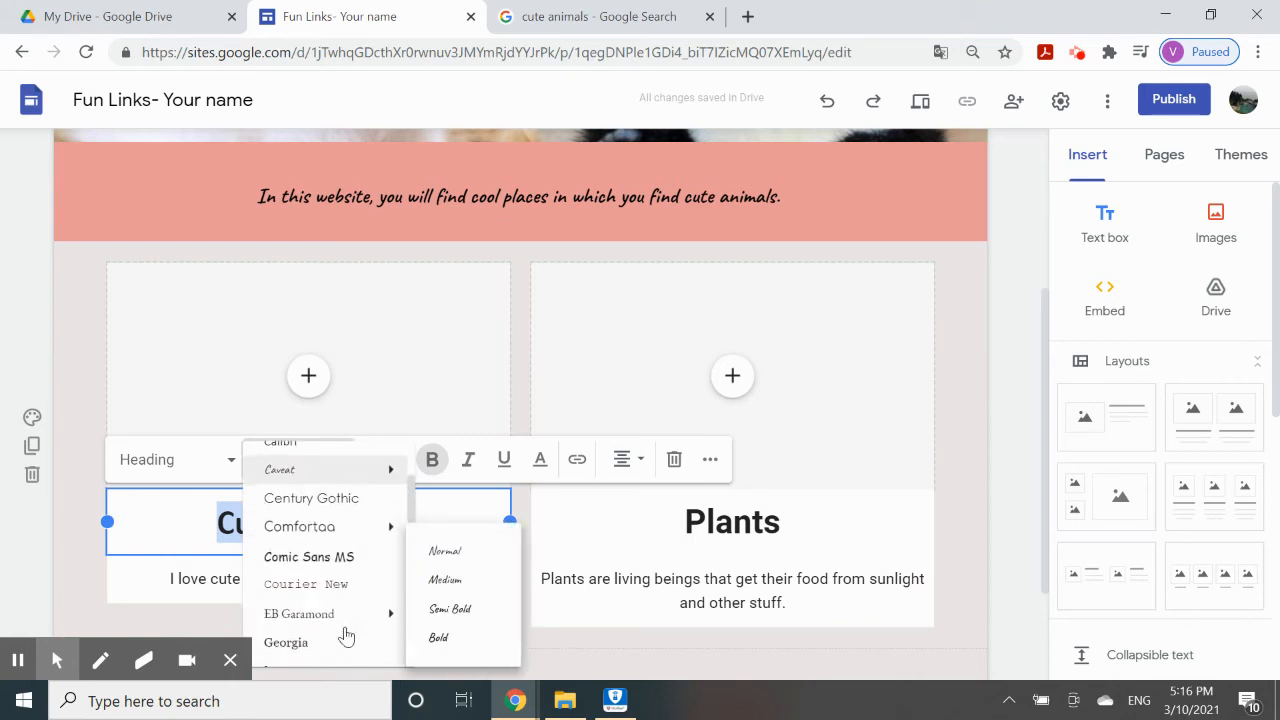
{"action": "mouse_move", "coordinate": [308, 537]}
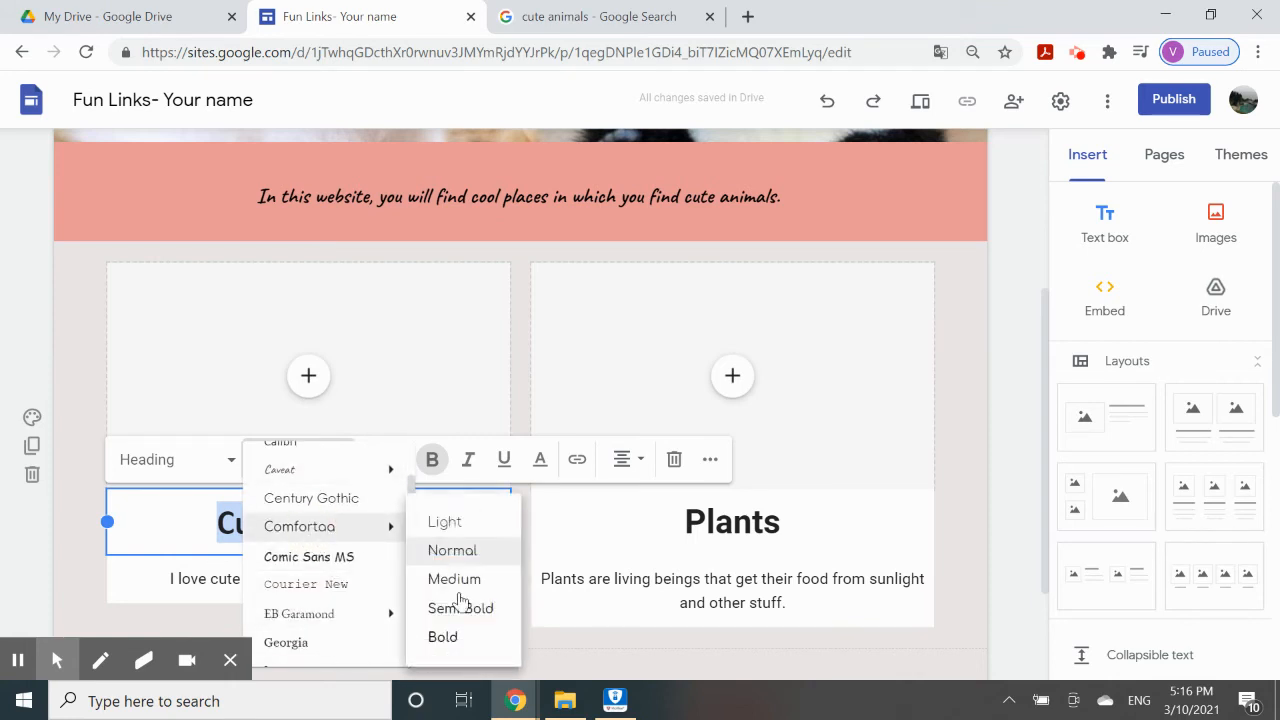
{"action": "left_click", "coordinate": [455, 639]}
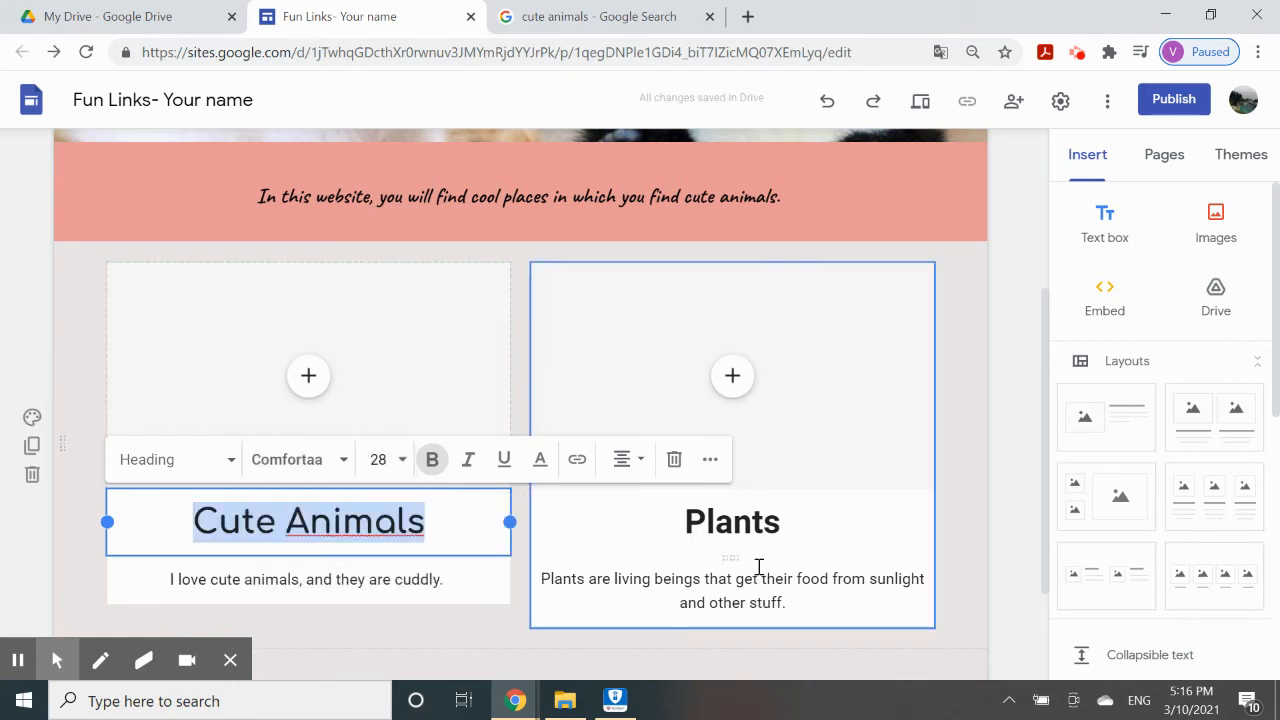
Set the Plants heading font to Comfortaa.
{"action": "left_click", "coordinate": [766, 534]}
{"action": "left_click", "coordinate": [786, 523]}
{"action": "left_click_drag", "start_coordinate": [786, 523], "coordinate": [674, 517]}
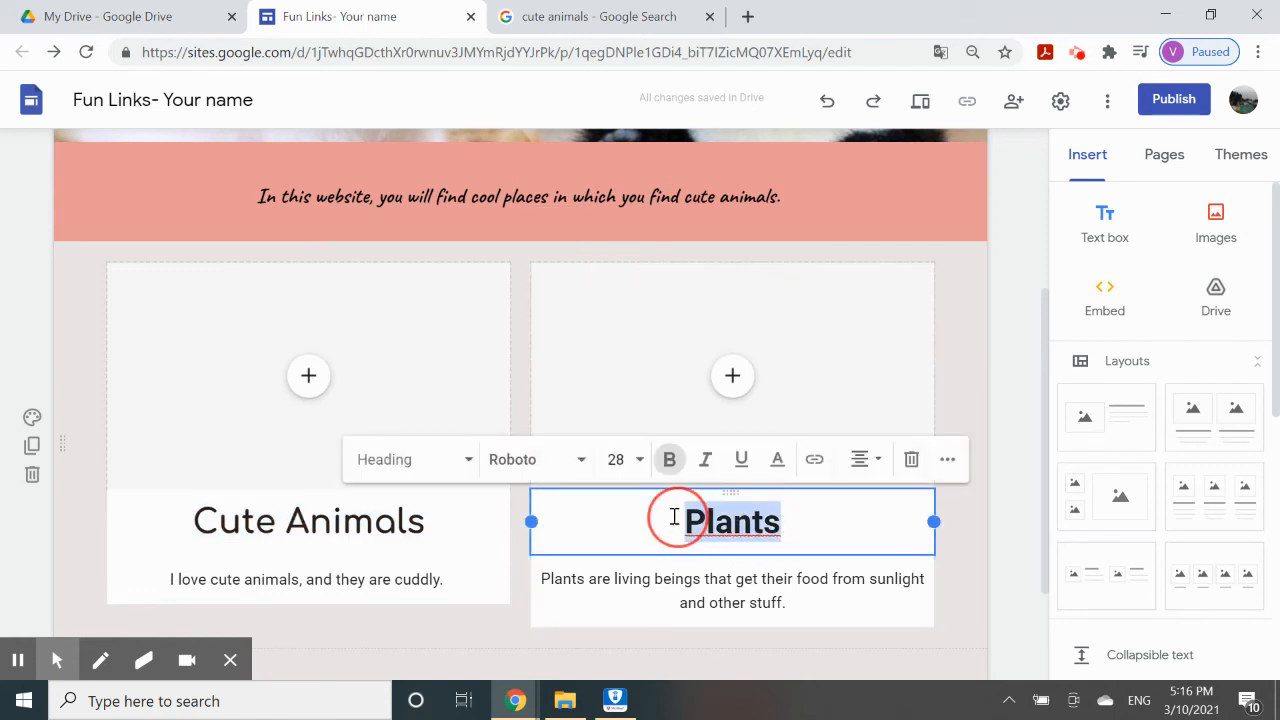
{"action": "left_click", "coordinate": [578, 463]}
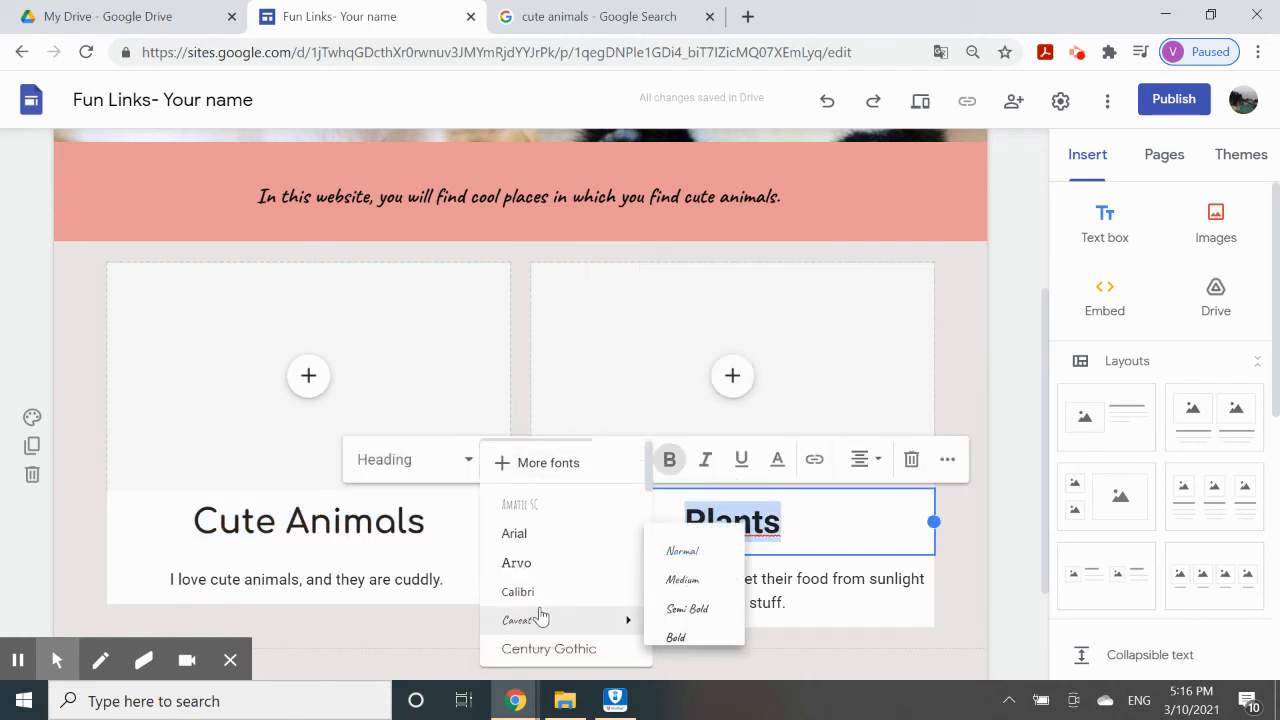
{"action": "scroll", "coordinate": [543, 600], "scroll_direction": "down", "scroll_amount": 3}
{"action": "left_click", "coordinate": [556, 537]}
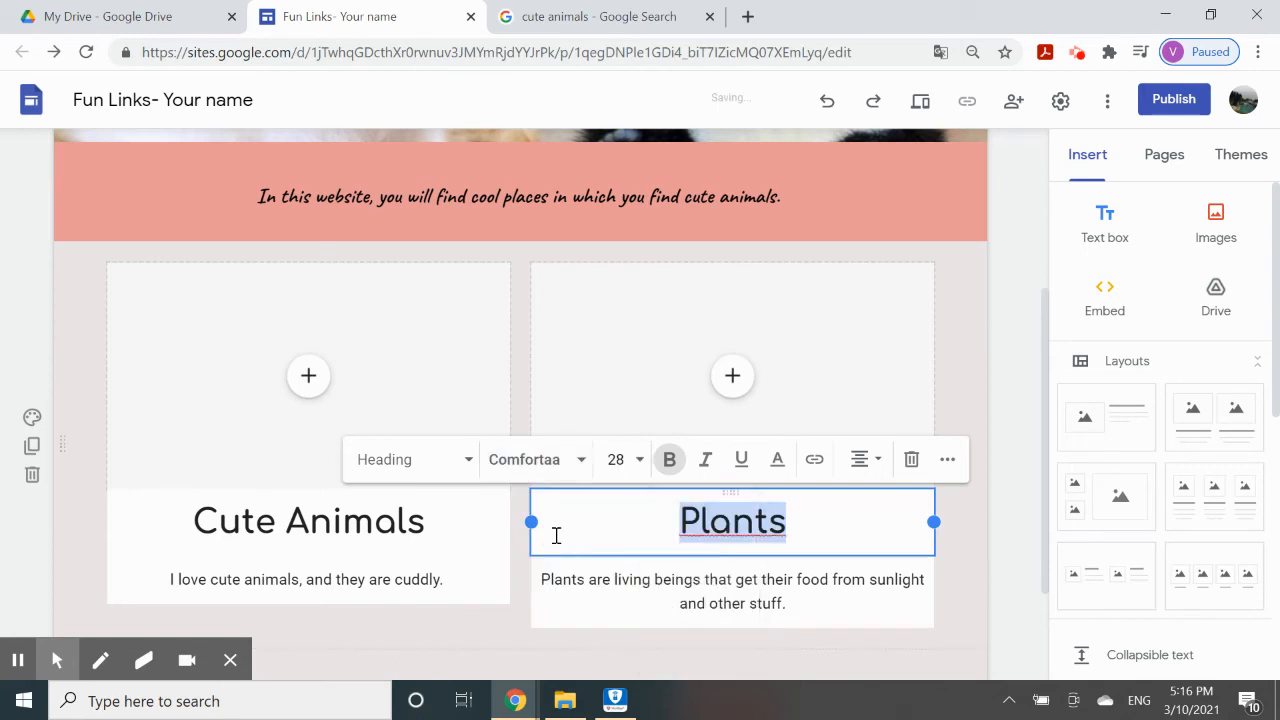
{"action": "left_click", "coordinate": [486, 614]}
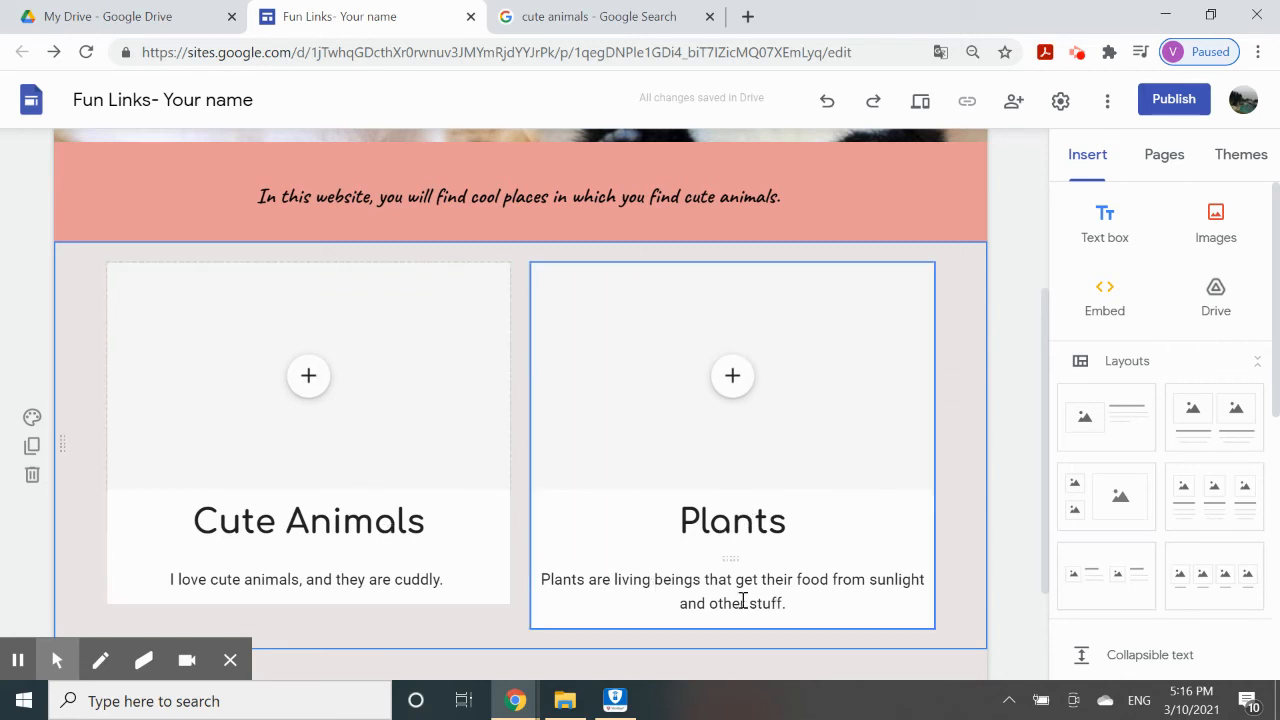
Bring up the Cute Animals card's Select image dialog on its By URL option.
{"action": "scroll", "coordinate": [254, 471], "scroll_direction": "up", "scroll_amount": 1}
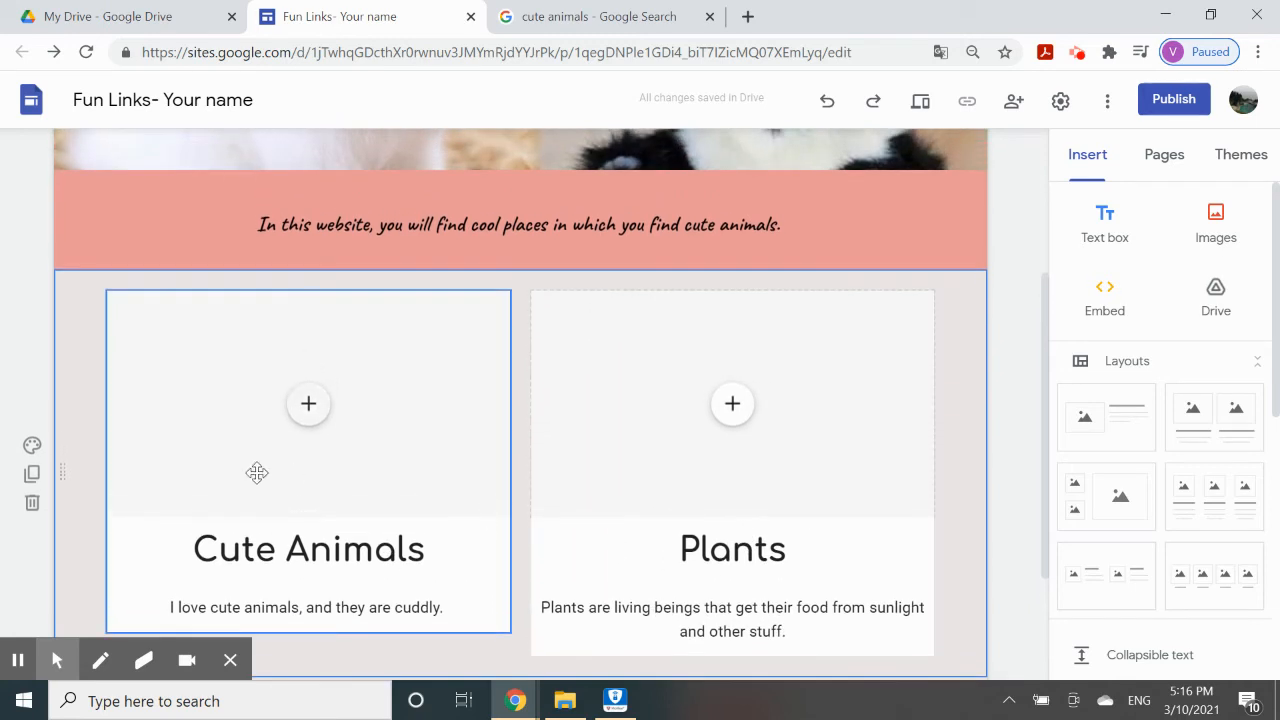
{"action": "left_click", "coordinate": [318, 405]}
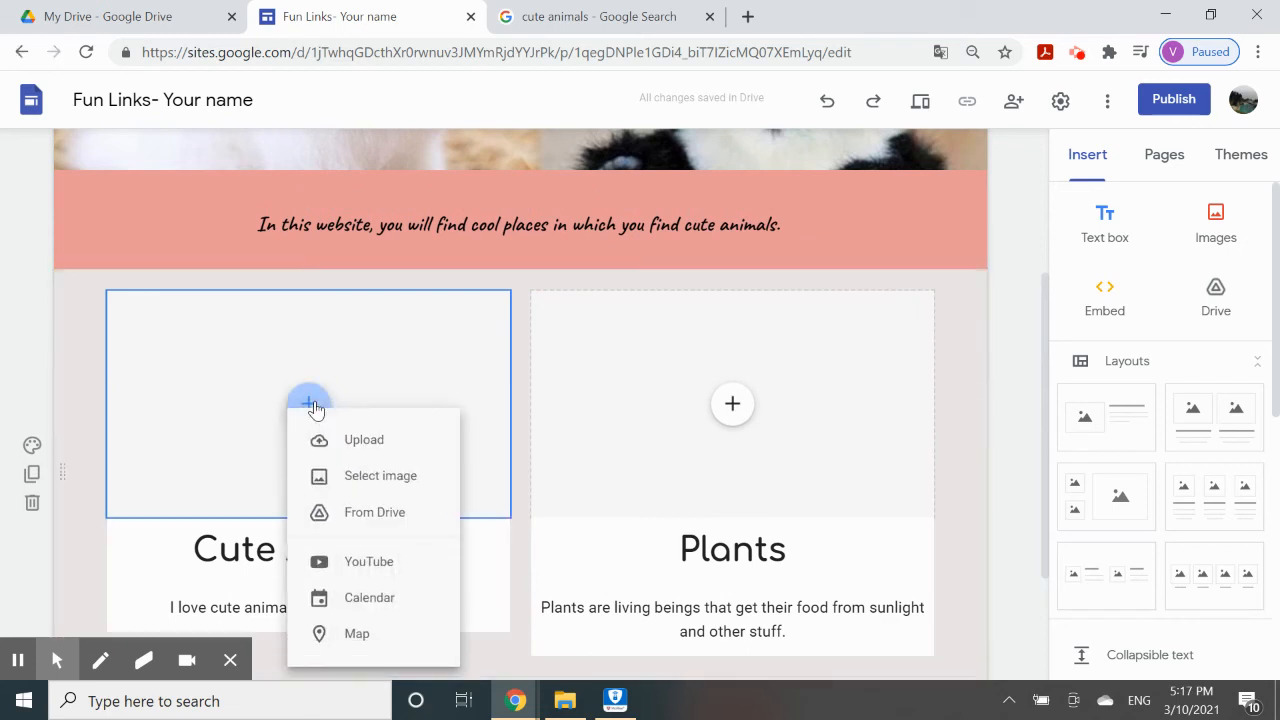
{"action": "left_click", "coordinate": [375, 480]}
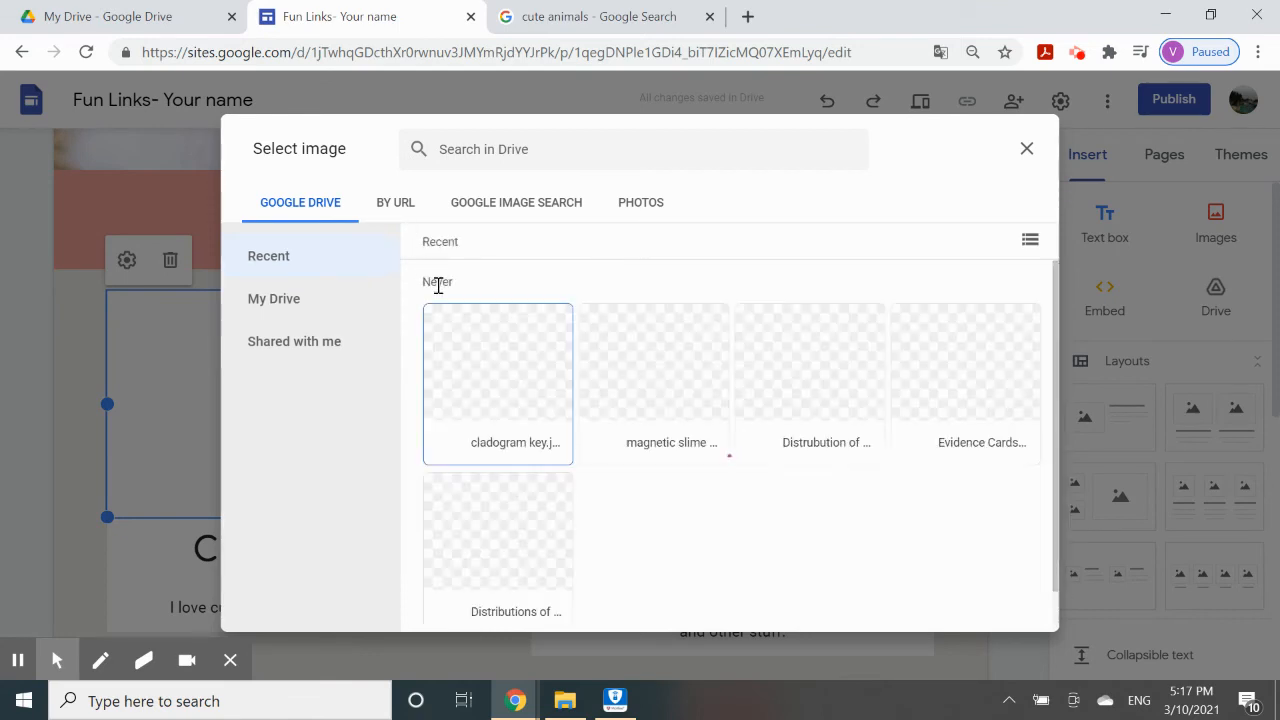
{"action": "left_click", "coordinate": [514, 205]}
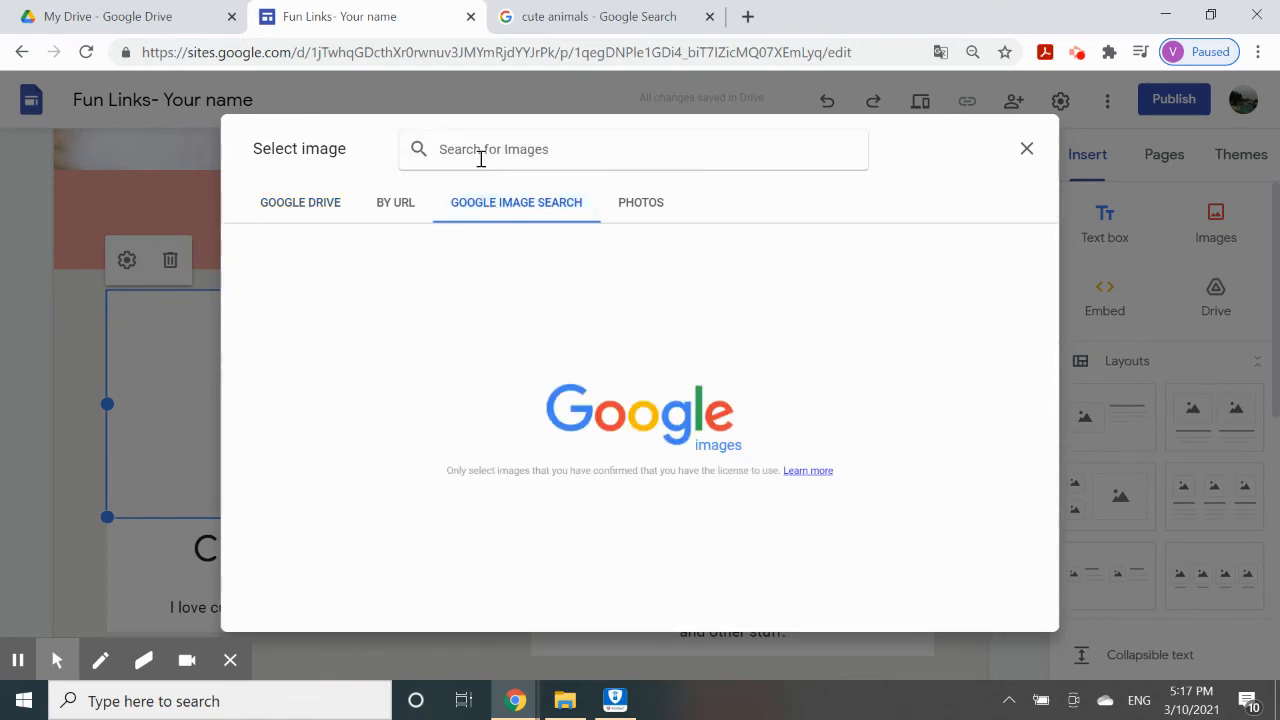
{"action": "left_click", "coordinate": [403, 208]}
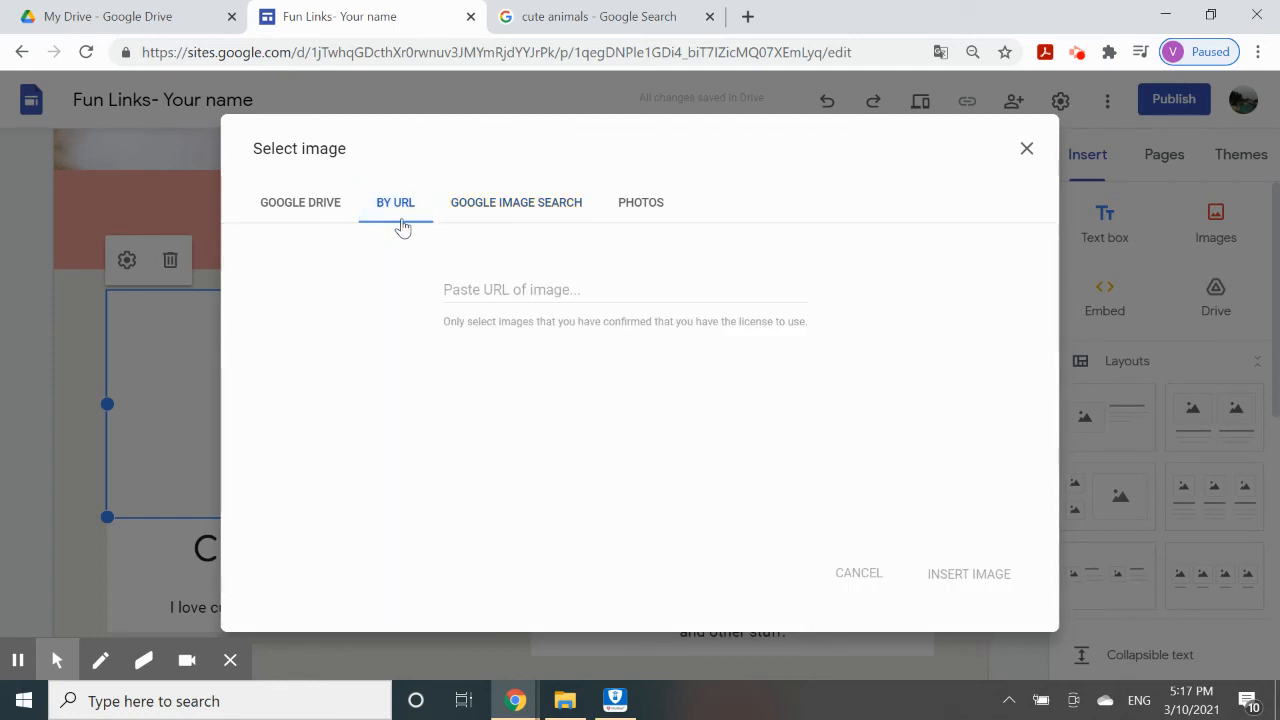
Copy the image address of the sunflower hedgehog picture from the cute animals results.
{"action": "left_click", "coordinate": [516, 16]}
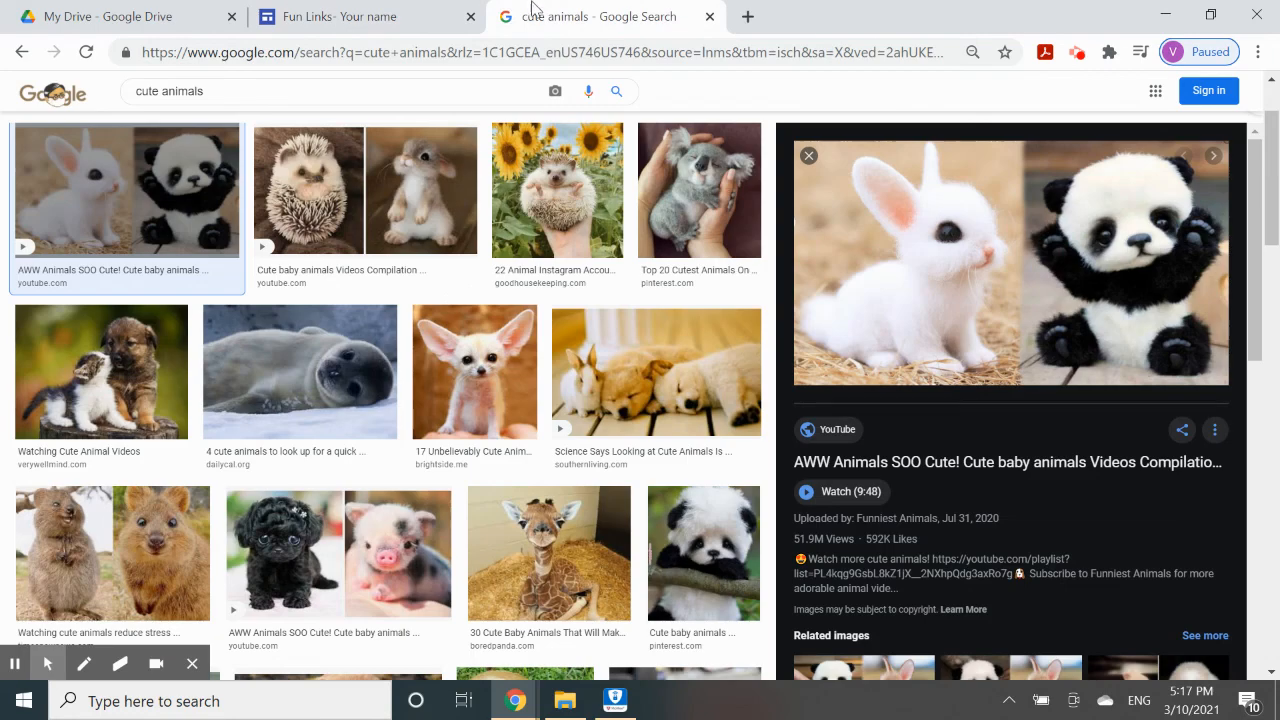
{"action": "left_click", "coordinate": [555, 239]}
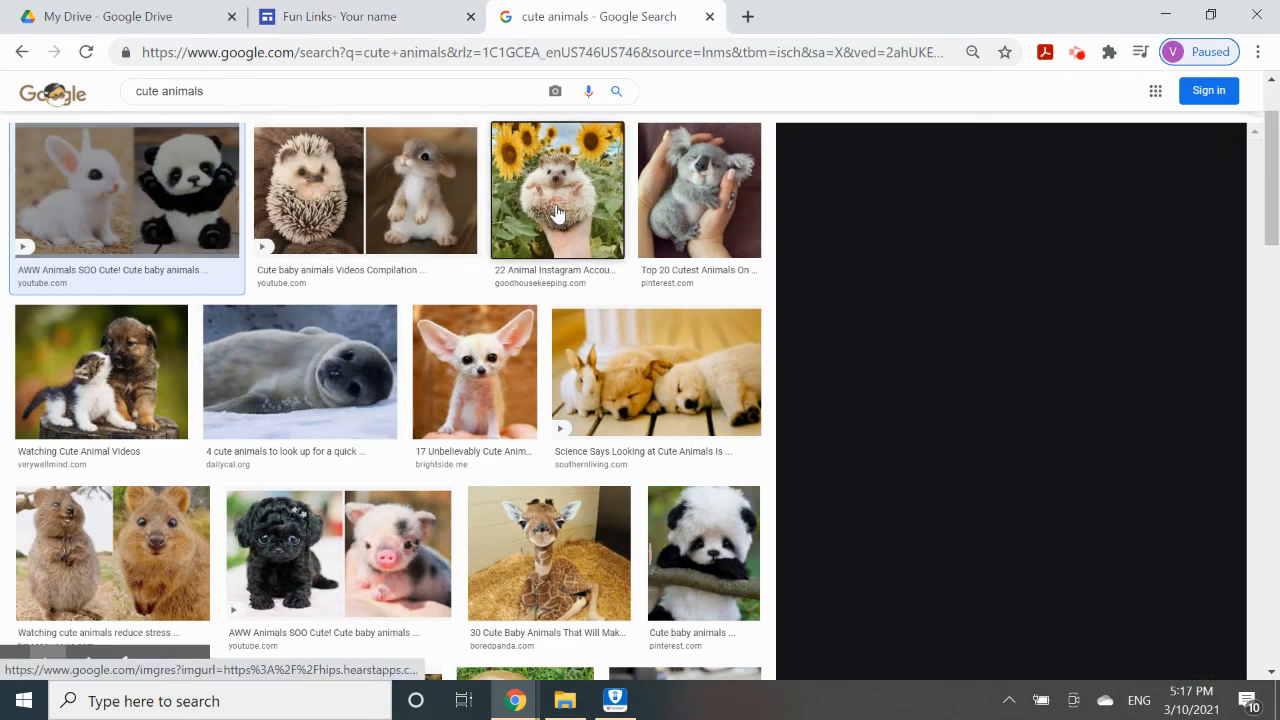
{"action": "right_click", "coordinate": [955, 310]}
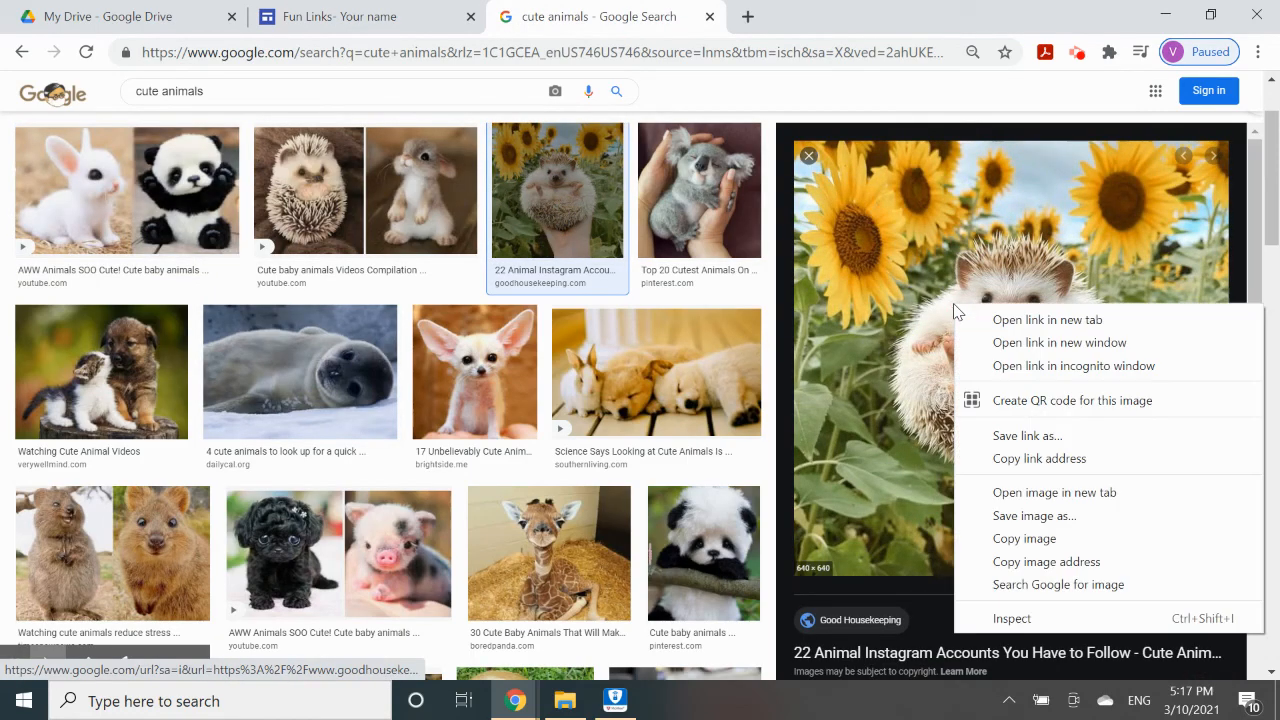
{"action": "left_click", "coordinate": [1025, 539]}
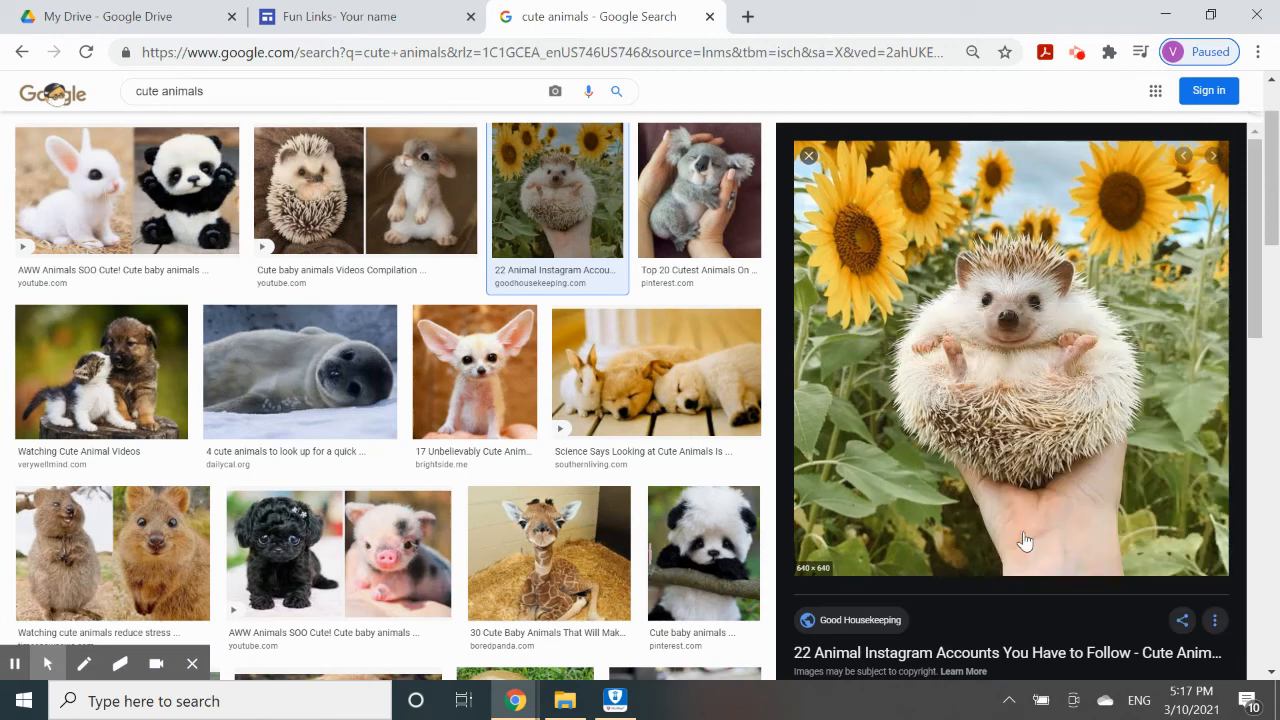
{"action": "left_click", "coordinate": [400, 14]}
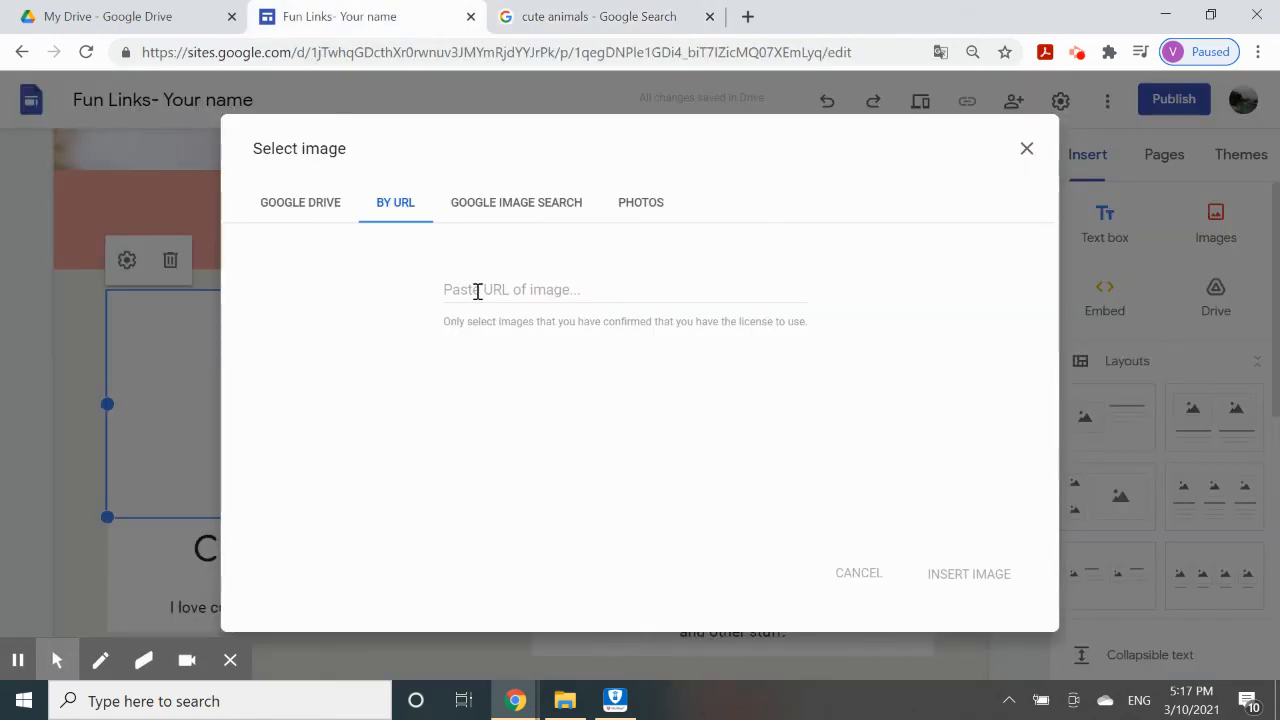
{"action": "left_click", "coordinate": [554, 12]}
{"action": "right_click", "coordinate": [1061, 386]}
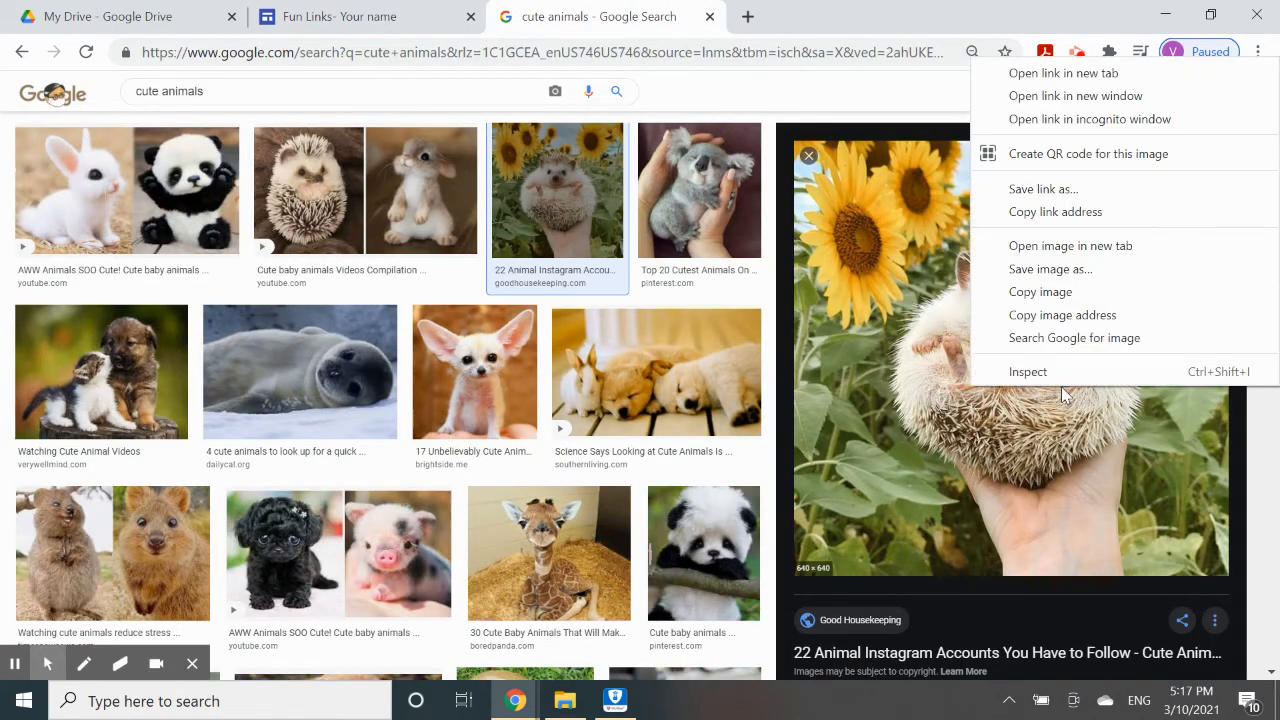
{"action": "left_click", "coordinate": [1041, 317]}
Paste the hedgehog address into the By URL field and insert the picture.
{"action": "left_click", "coordinate": [395, 10]}
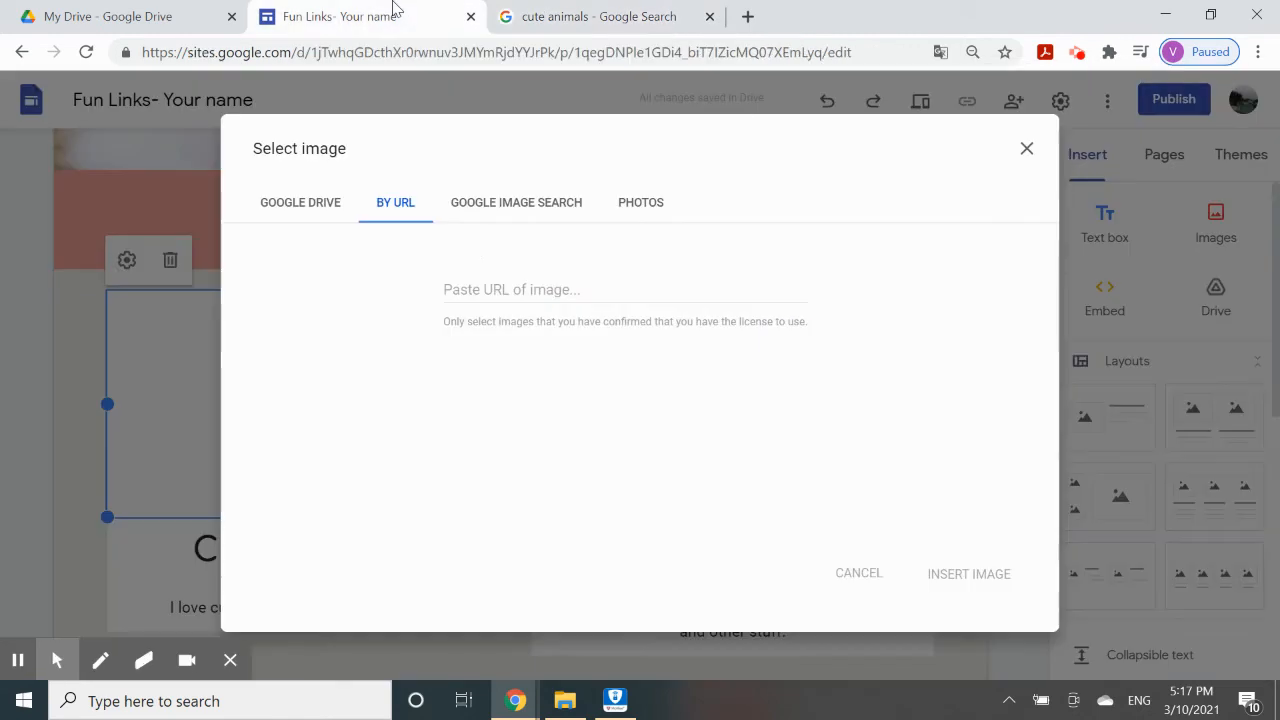
{"action": "right_click", "coordinate": [490, 291]}
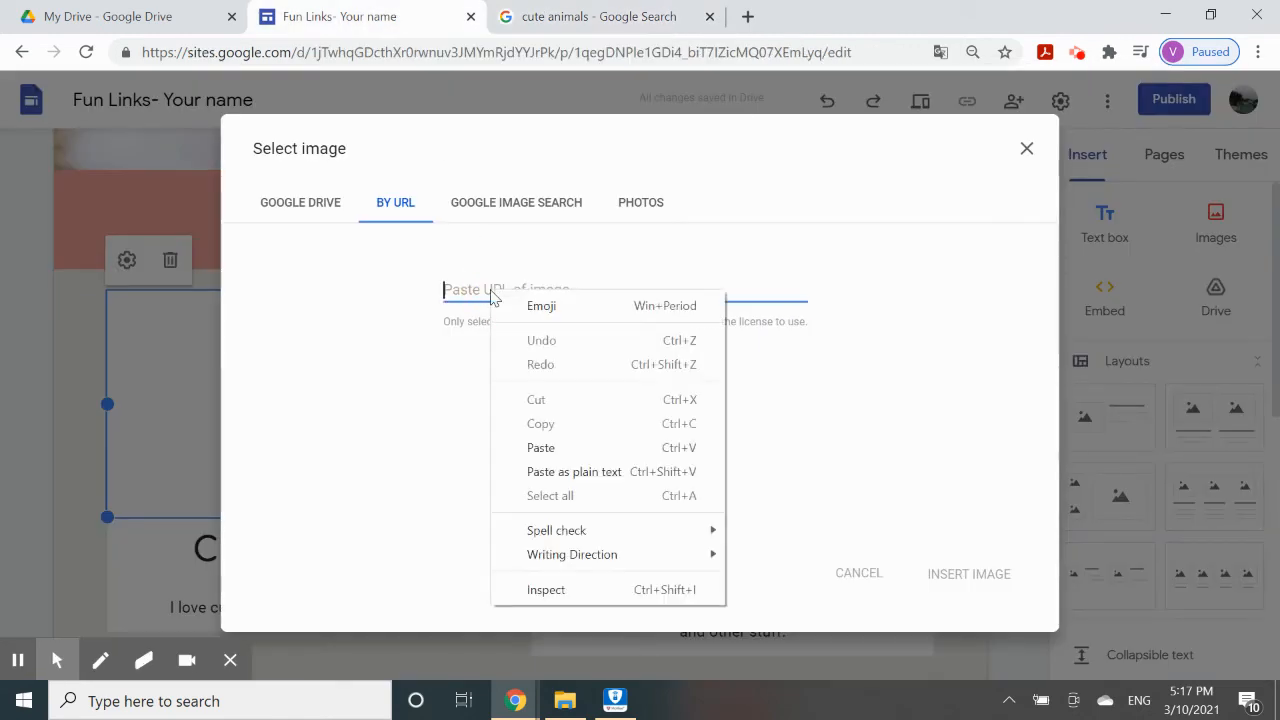
{"action": "left_click", "coordinate": [541, 447]}
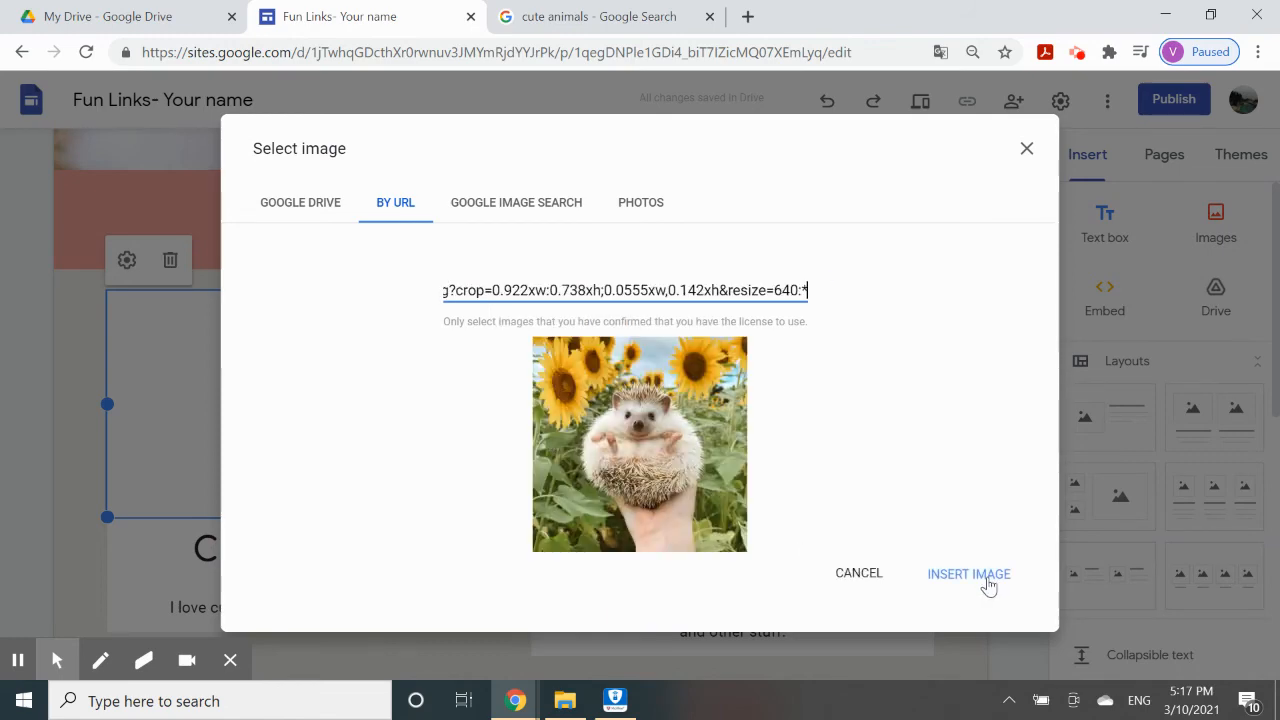
{"action": "left_click", "coordinate": [968, 574]}
Try a new crop on the hedgehog picture, then uncrop it to show the full image.
{"action": "scroll", "coordinate": [345, 418], "scroll_direction": "down", "scroll_amount": 1}
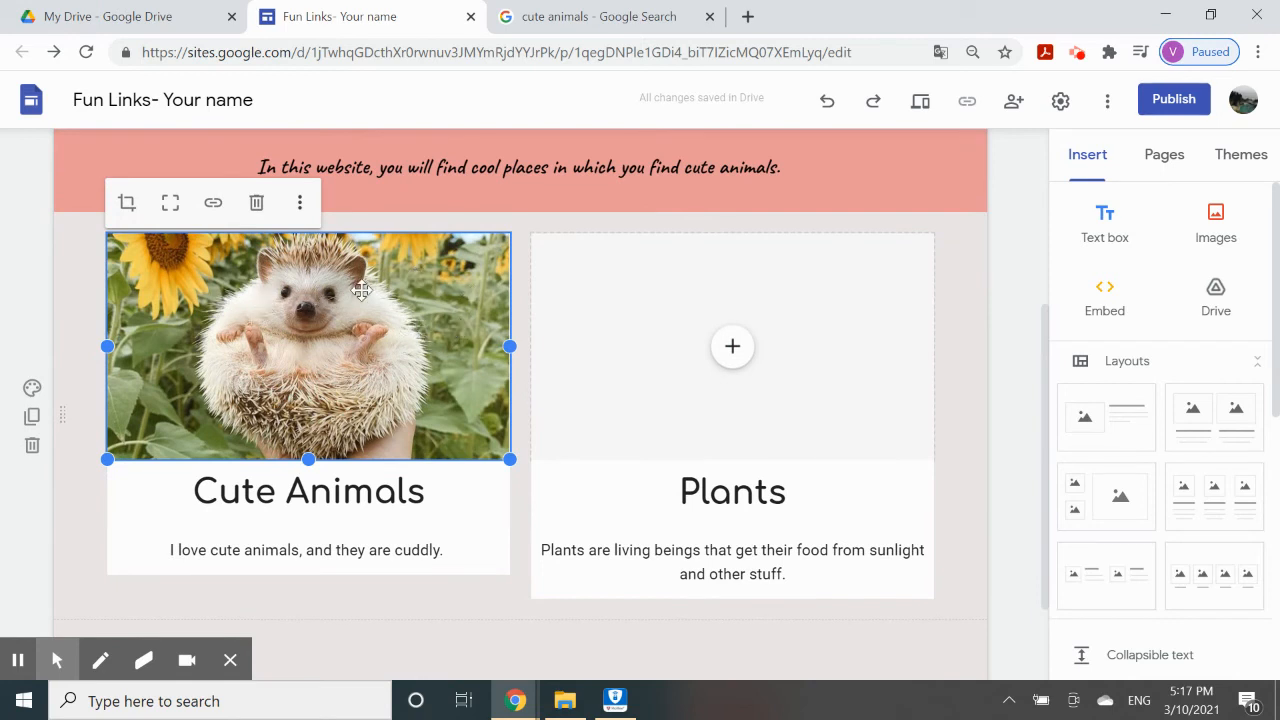
{"action": "left_click", "coordinate": [127, 204]}
{"action": "left_click_drag", "start_coordinate": [322, 332], "coordinate": [293, 418]}
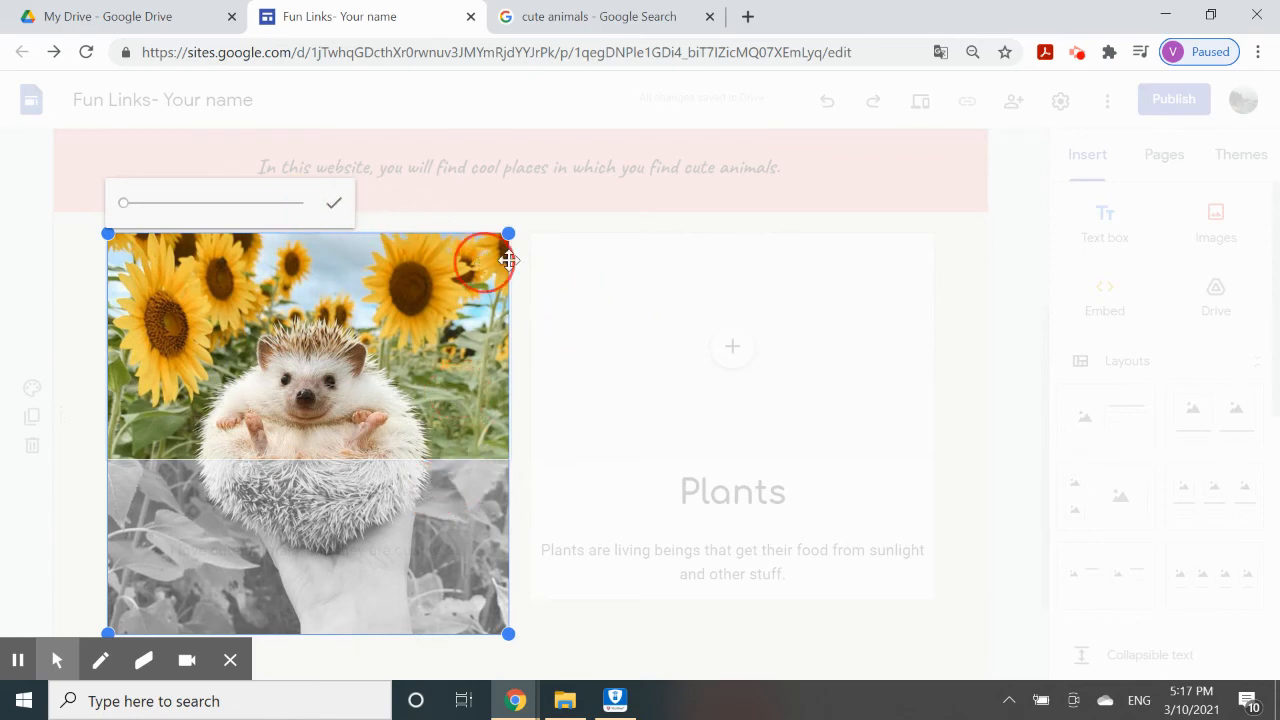
{"action": "left_click", "coordinate": [594, 257]}
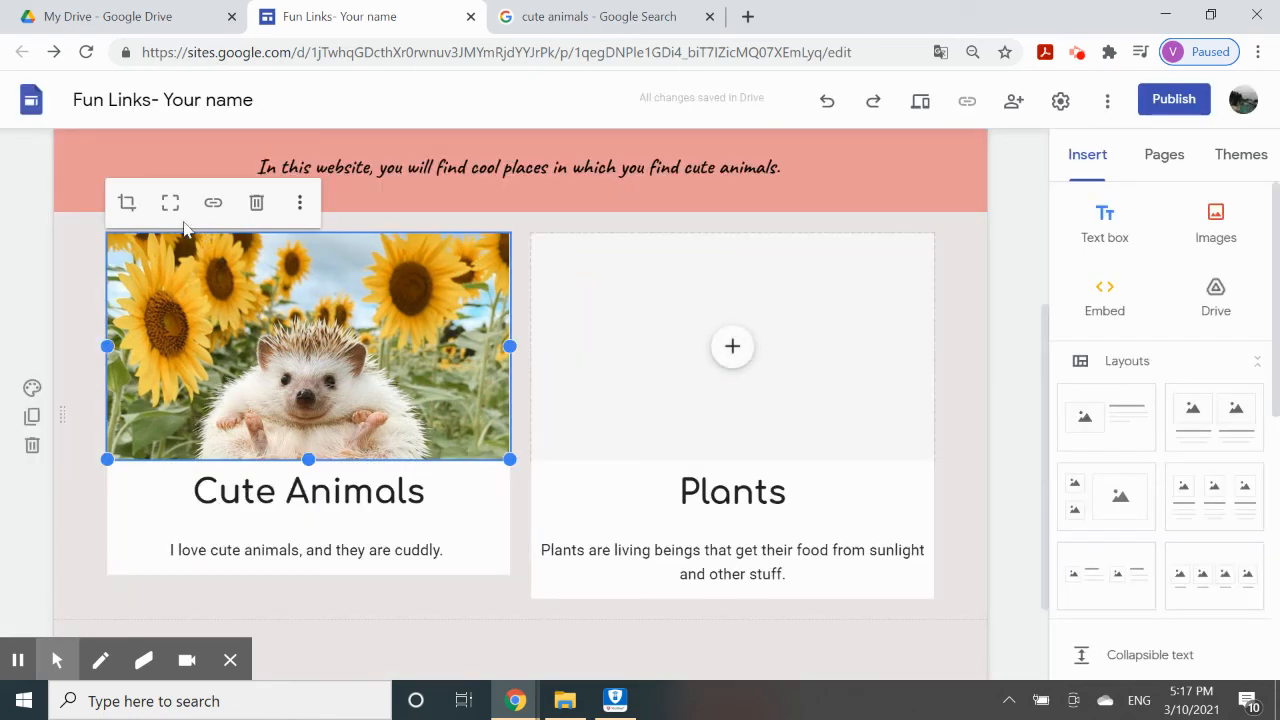
{"action": "scroll", "coordinate": [274, 336], "scroll_direction": "down", "scroll_amount": 1}
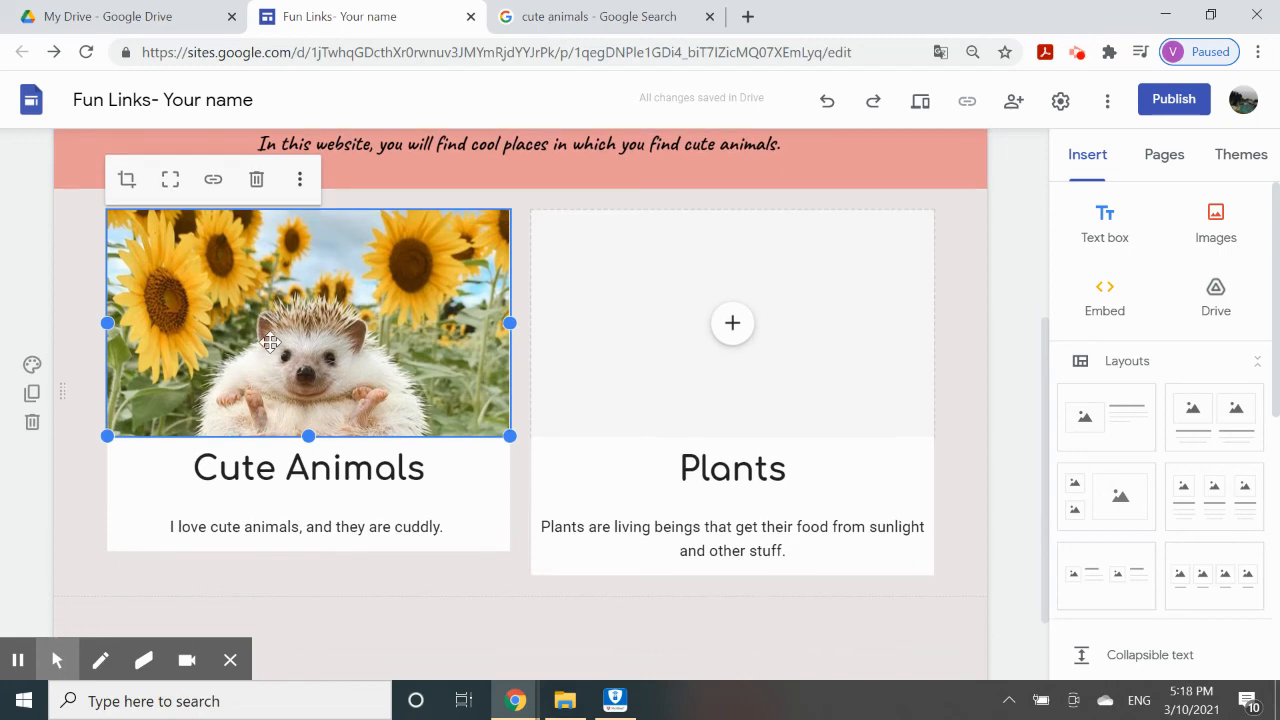
{"action": "left_click", "coordinate": [171, 190]}
{"action": "scroll", "coordinate": [343, 557], "scroll_direction": "down", "scroll_amount": 1}
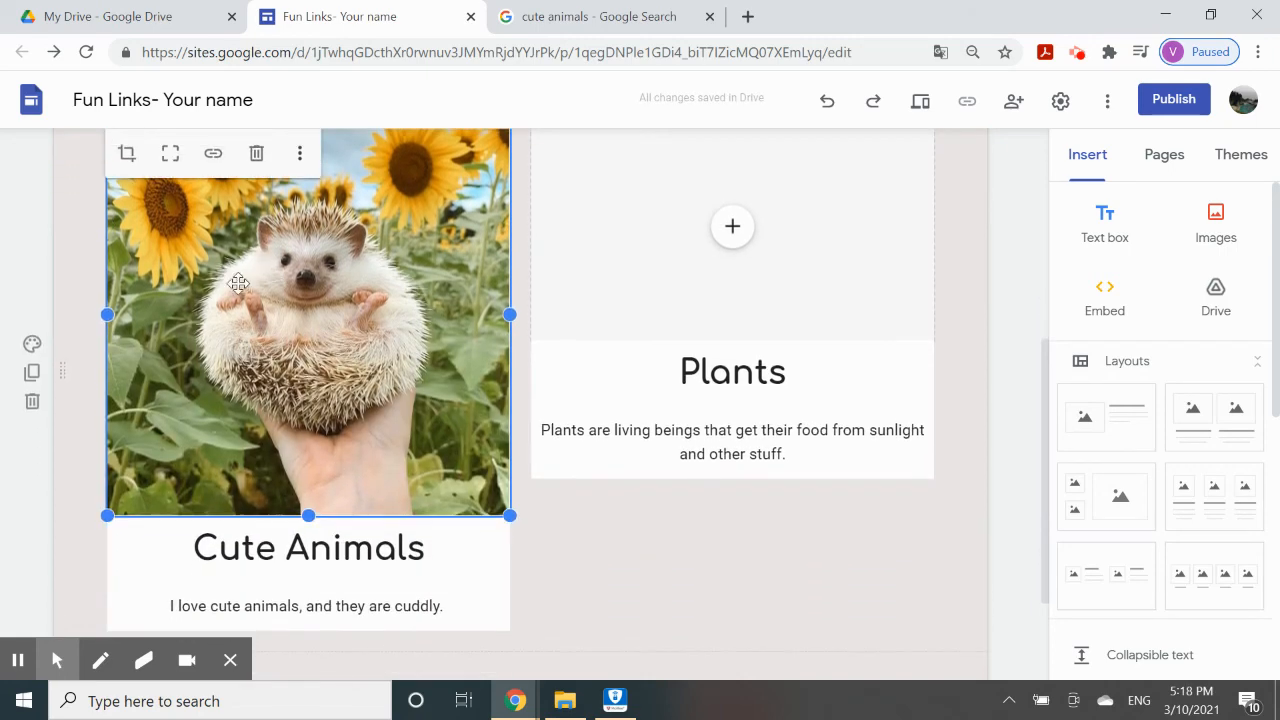
{"action": "scroll", "coordinate": [428, 378], "scroll_direction": "up", "scroll_amount": 1}
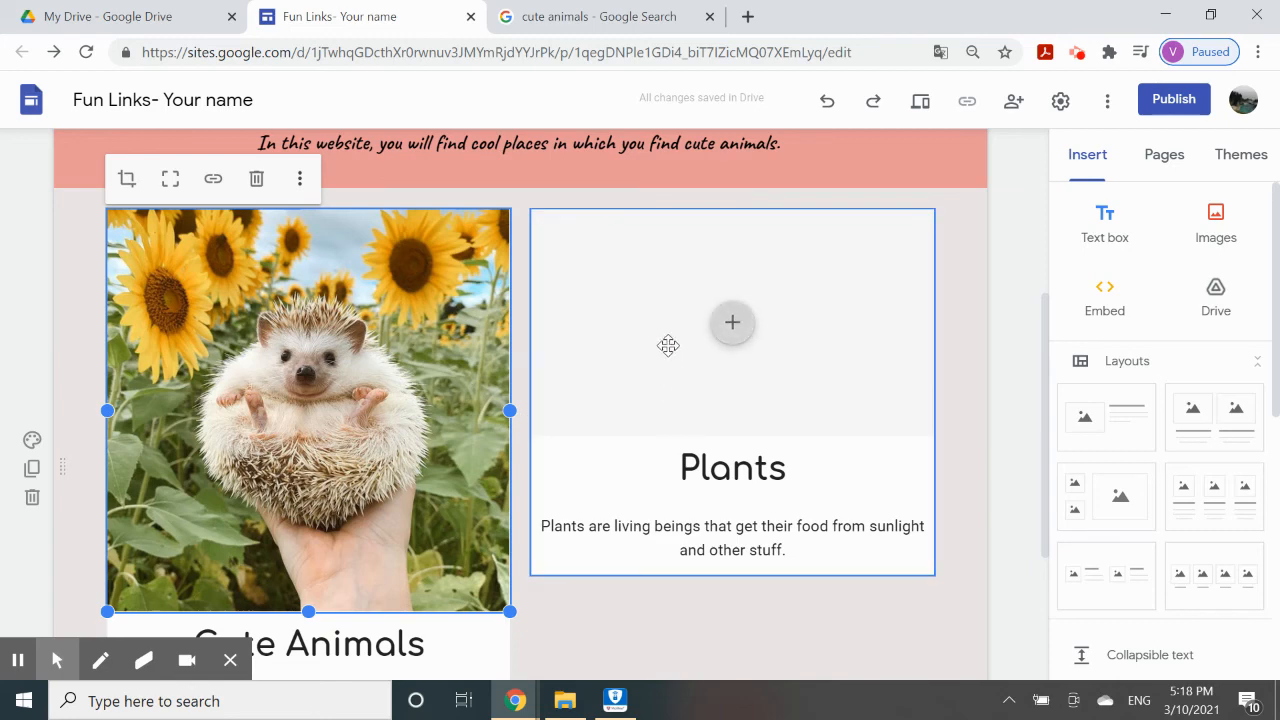
{"action": "left_click", "coordinate": [600, 16]}
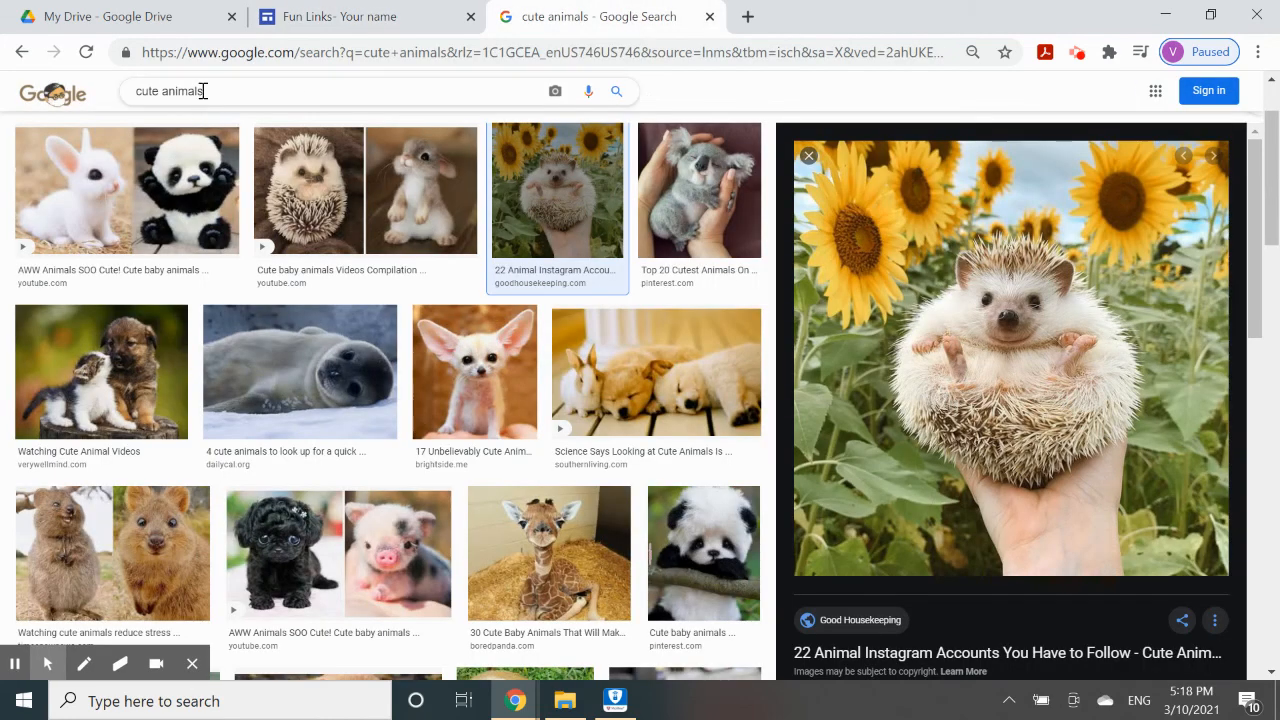
Search images for 'beautiful plants' and copy the purple chive-flower picture's address.
{"action": "left_click_drag", "start_coordinate": [215, 92], "coordinate": [72, 115]}
{"action": "type", "text": "beauti"}
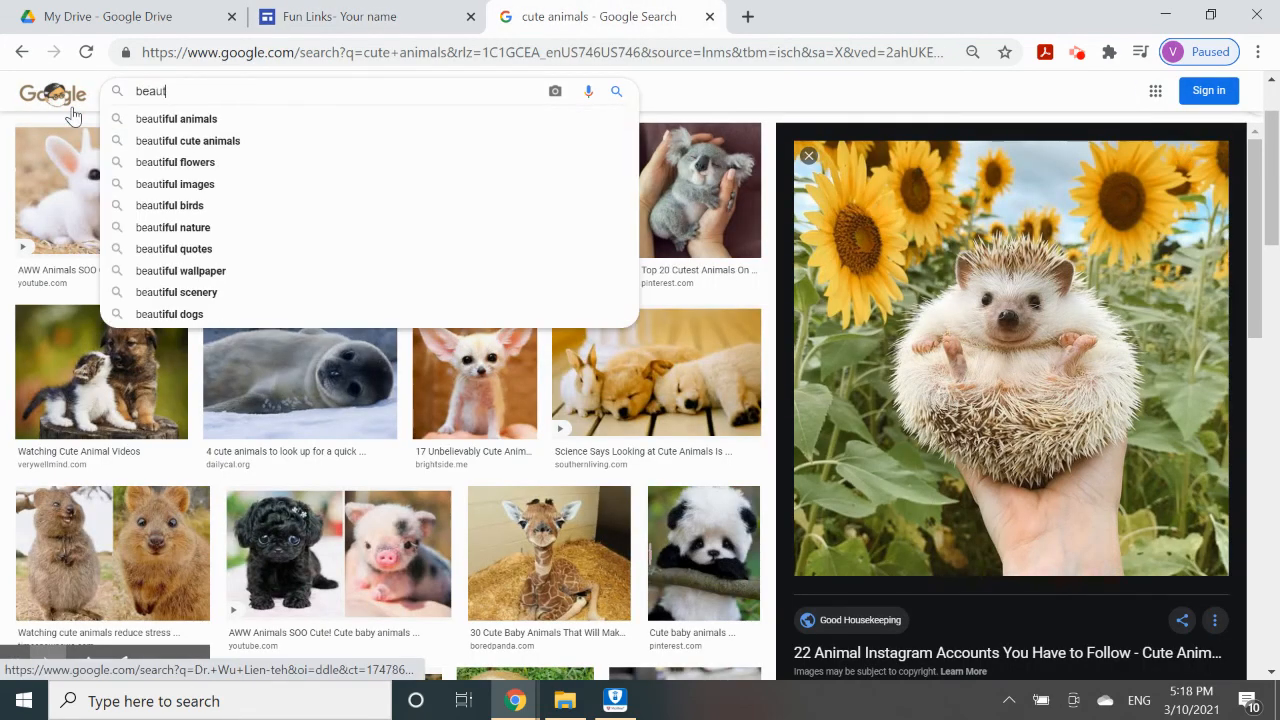
{"action": "type", "text": "ful pla"}
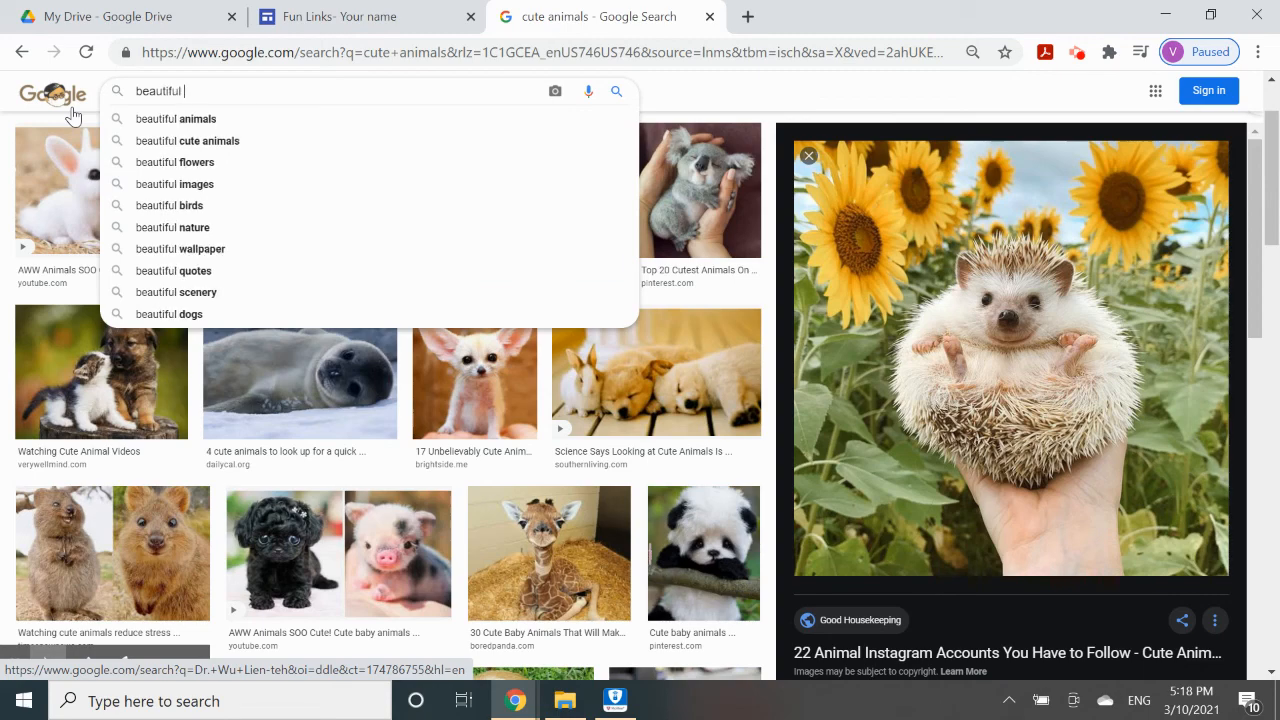
{"action": "type", "text": "nts"}
{"action": "key", "text": "Return"}
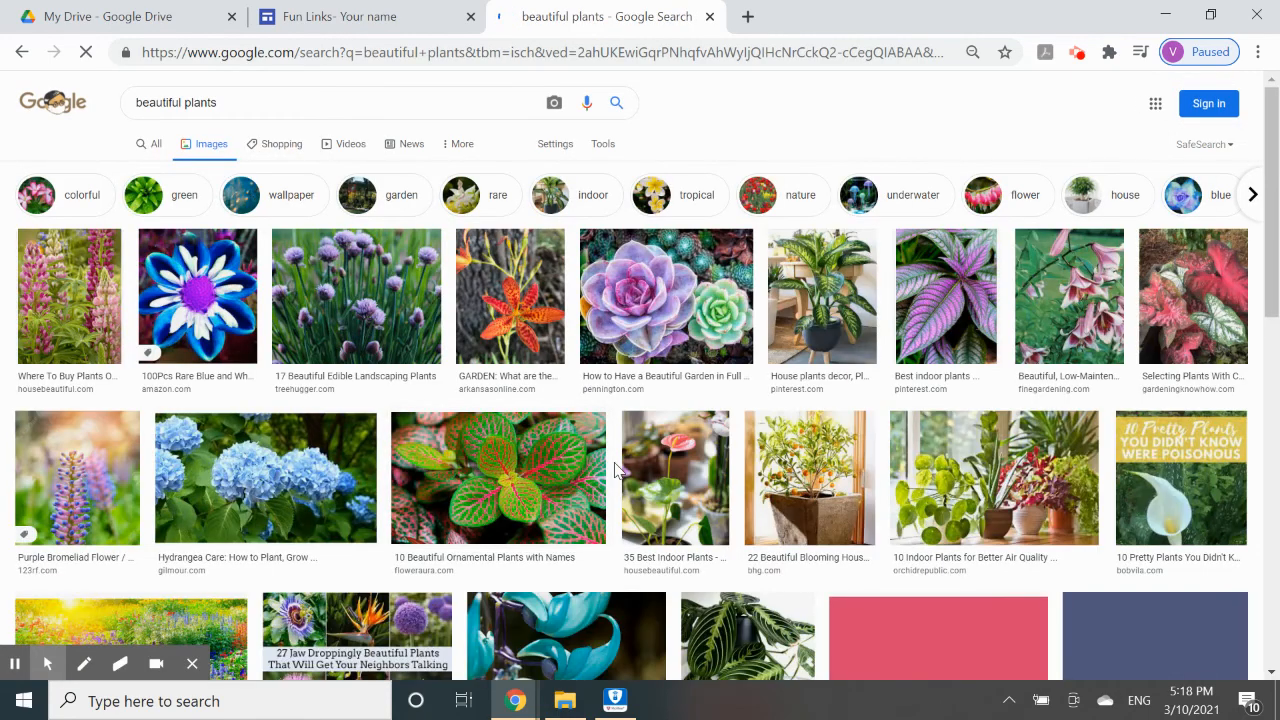
{"action": "scroll", "coordinate": [315, 348], "scroll_direction": "down", "scroll_amount": 1}
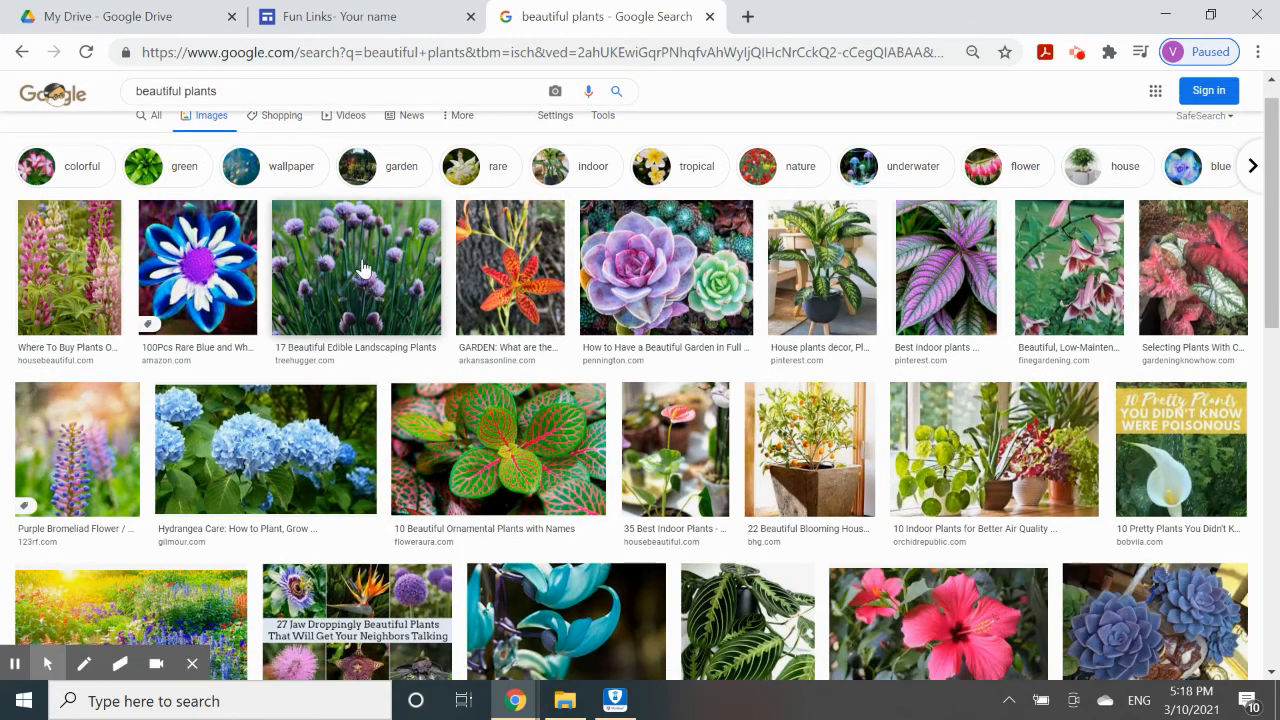
{"action": "left_click", "coordinate": [381, 268]}
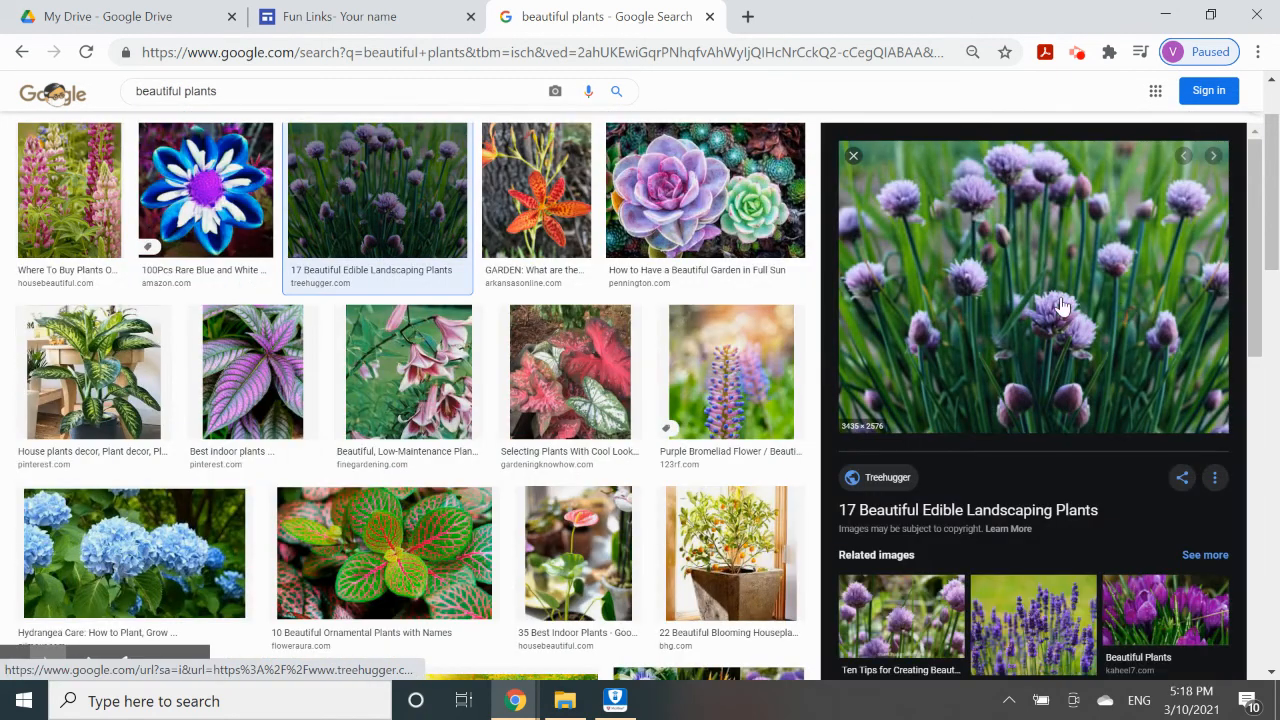
{"action": "right_click", "coordinate": [998, 303]}
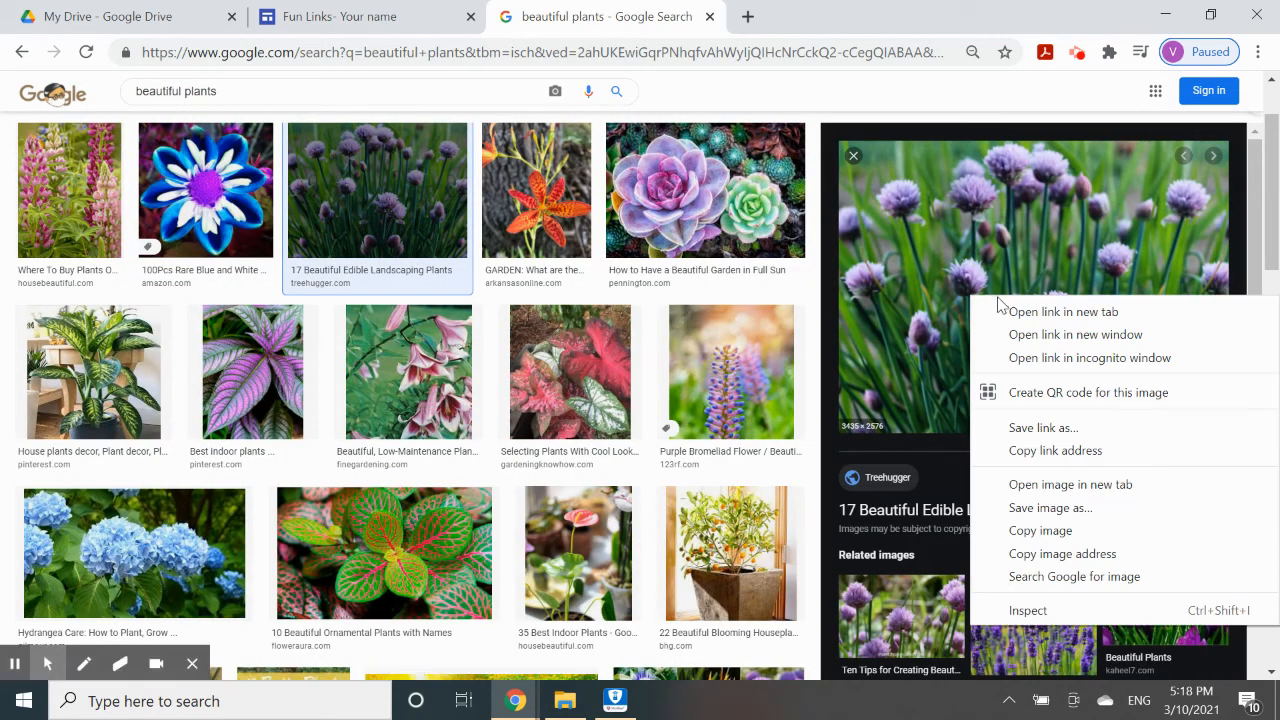
{"action": "left_click", "coordinate": [1062, 553]}
Insert the chive-flower picture into the Plants card from its pasted web address.
{"action": "left_click", "coordinate": [420, 12]}
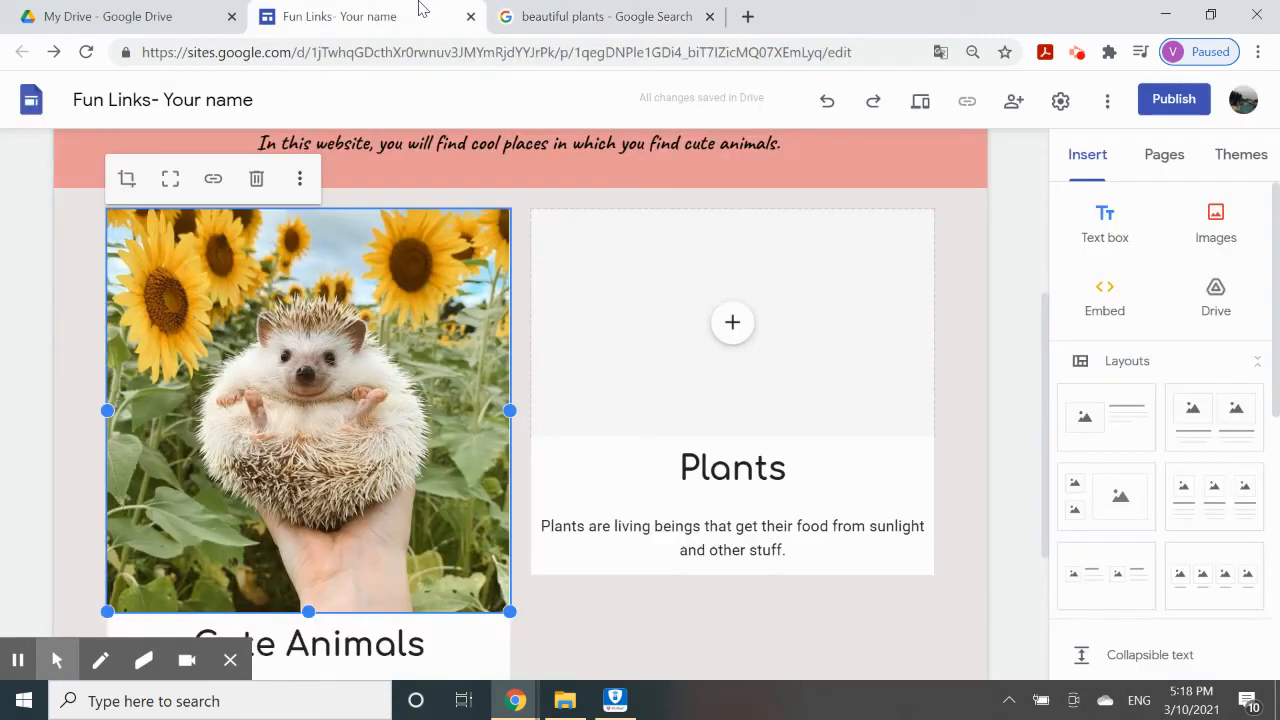
{"action": "left_click", "coordinate": [721, 340]}
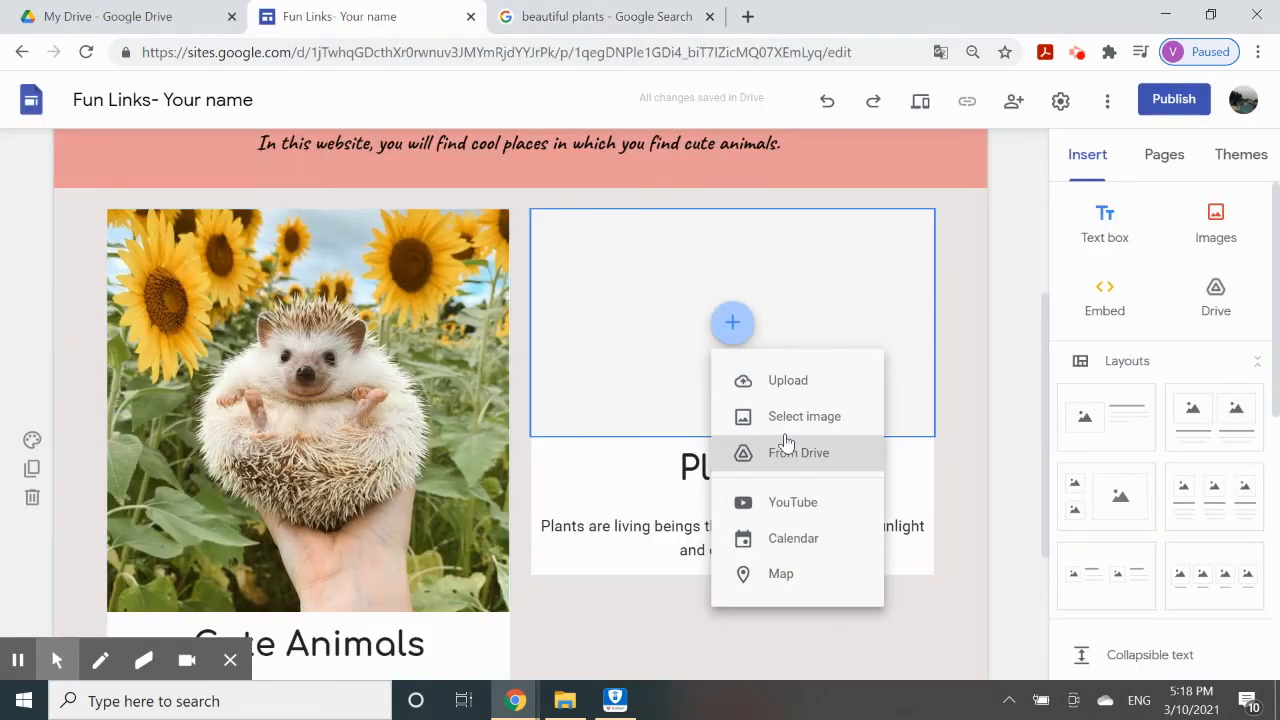
{"action": "left_click", "coordinate": [785, 418]}
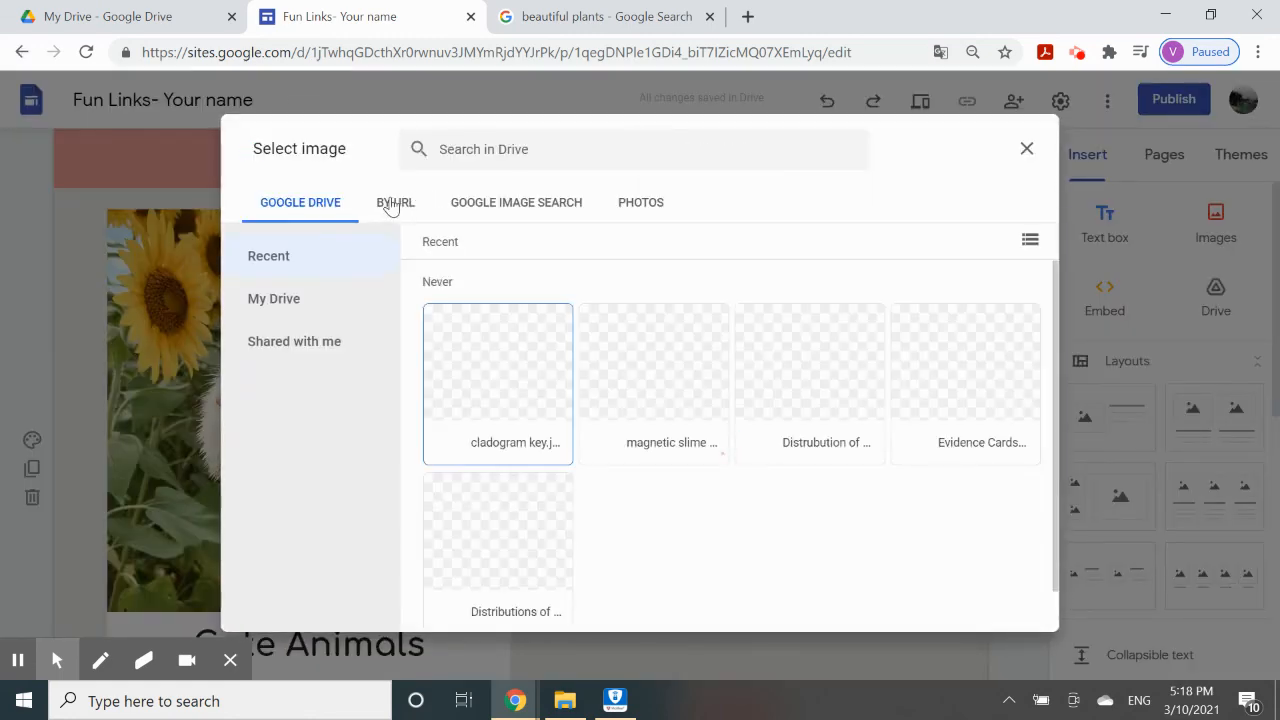
{"action": "left_click", "coordinate": [394, 203]}
{"action": "right_click", "coordinate": [505, 289]}
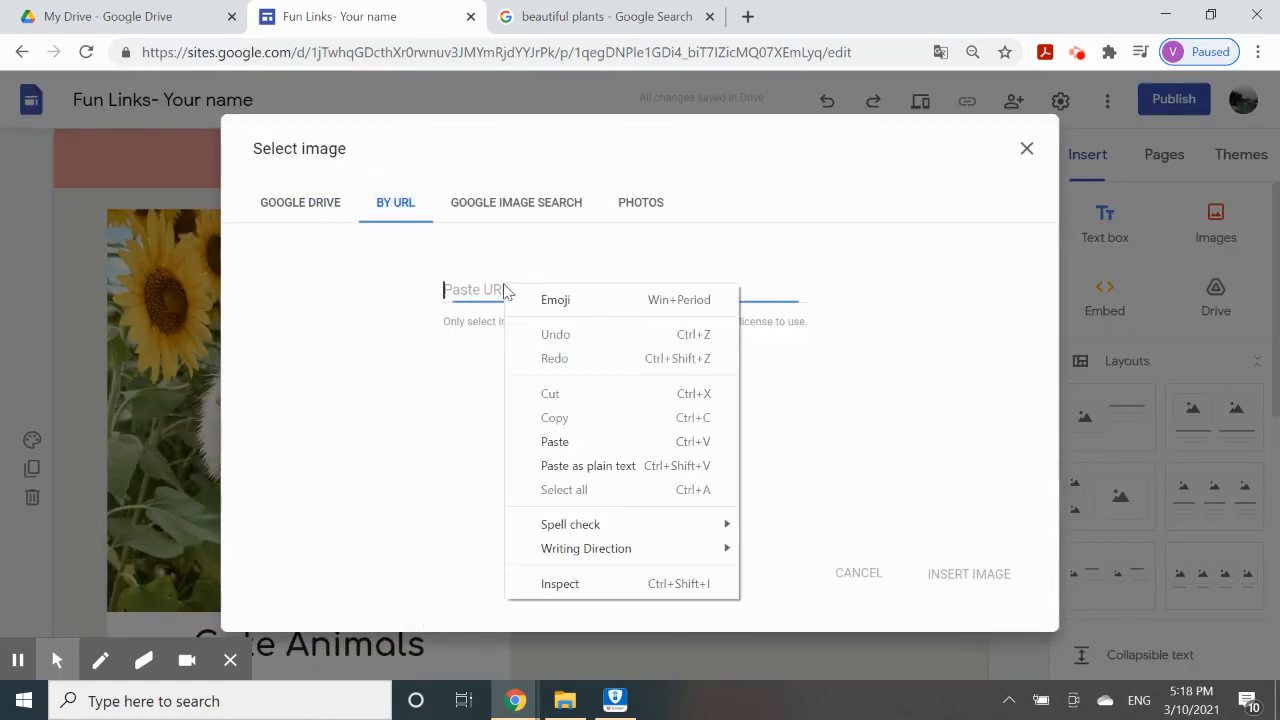
{"action": "left_click", "coordinate": [555, 441]}
{"action": "left_click", "coordinate": [985, 574]}
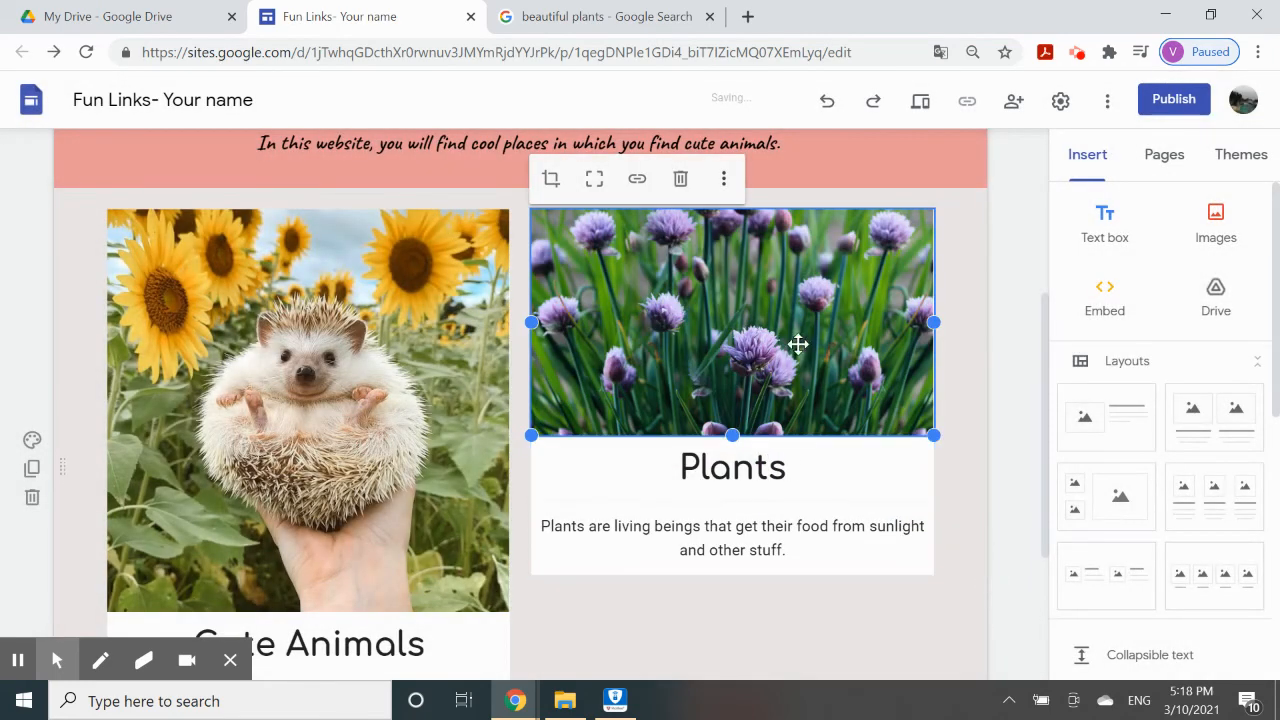
{"action": "scroll", "coordinate": [634, 206], "scroll_direction": "down", "scroll_amount": 2}
{"action": "scroll", "coordinate": [634, 206], "scroll_direction": "up", "scroll_amount": 5}
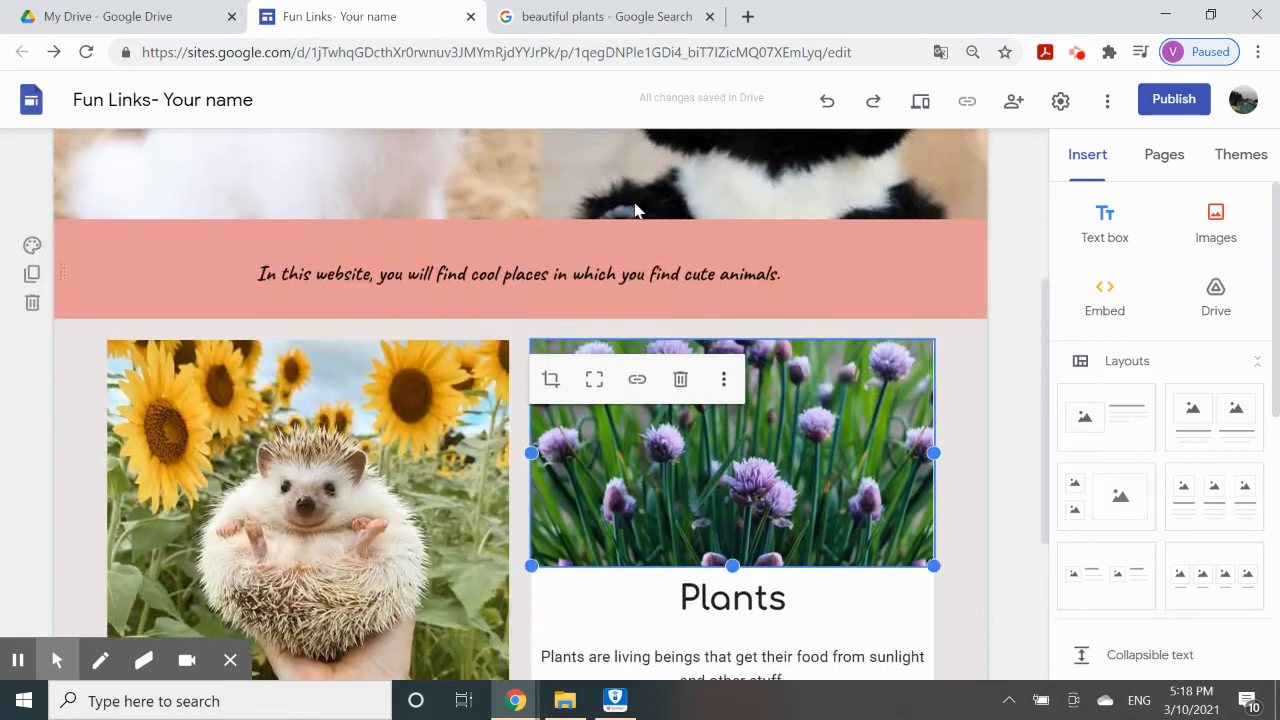
{"action": "scroll", "coordinate": [634, 202], "scroll_direction": "down", "scroll_amount": 4}
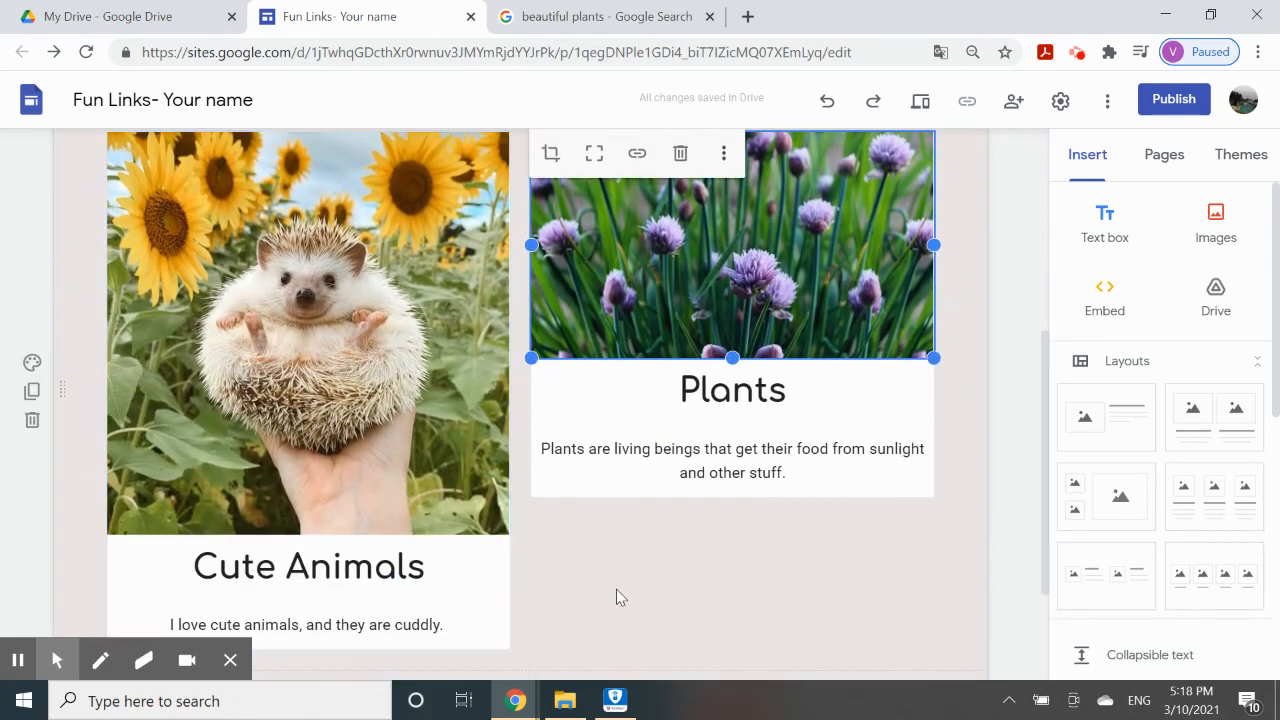
{"action": "scroll", "coordinate": [616, 589], "scroll_direction": "up", "scroll_amount": 1}
Crop the hedgehog picture to a short wide strip and undo the chive insertion.
{"action": "left_click", "coordinate": [360, 509]}
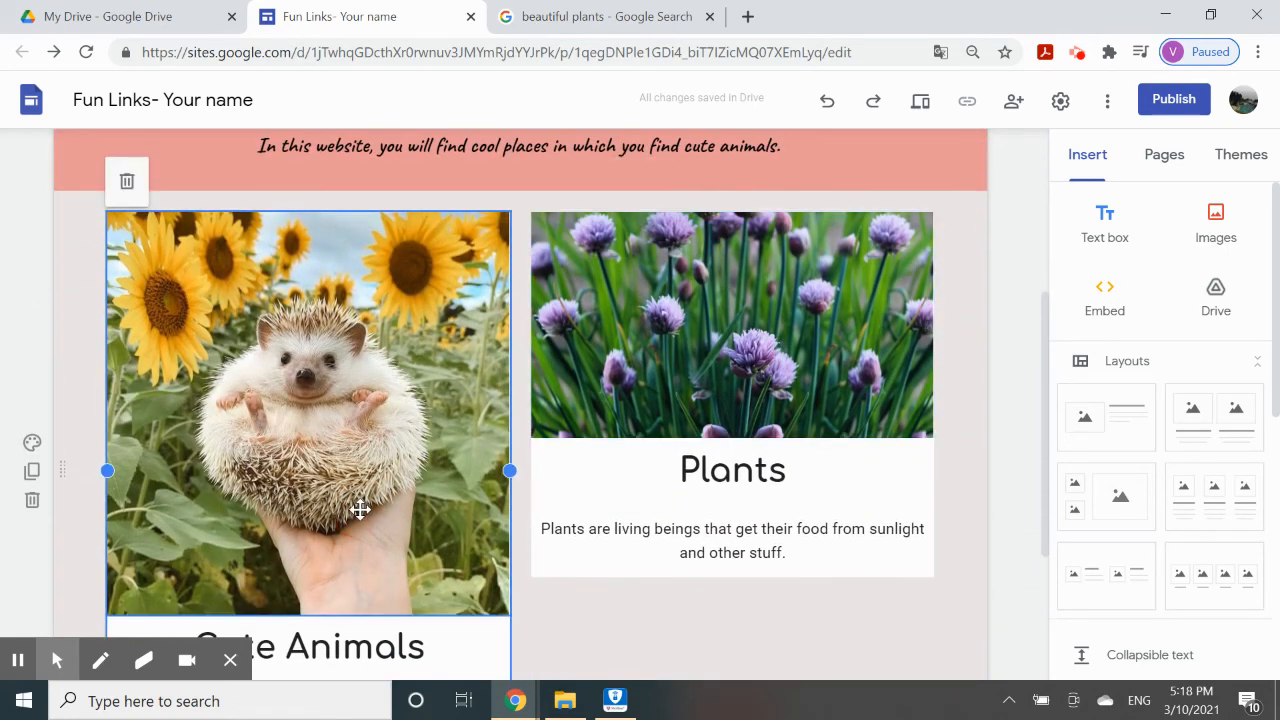
{"action": "scroll", "coordinate": [232, 381], "scroll_direction": "up", "scroll_amount": 1}
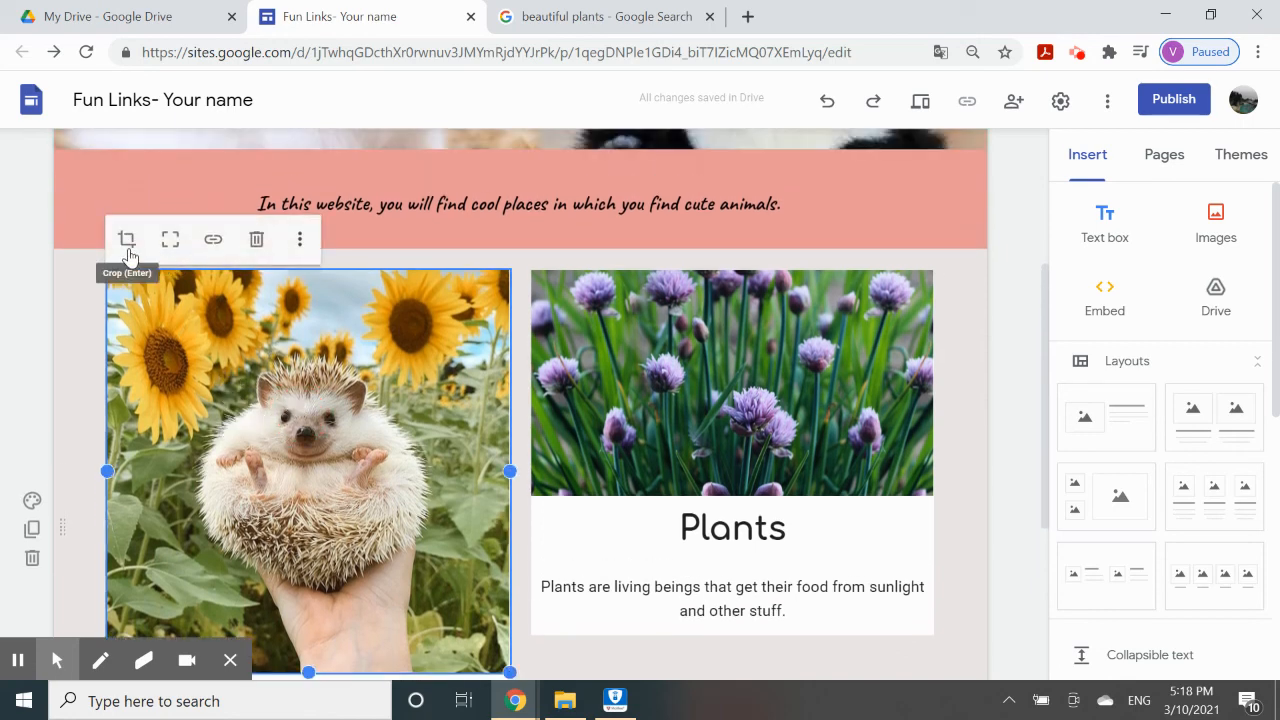
{"action": "left_click", "coordinate": [127, 243]}
{"action": "scroll", "coordinate": [337, 506], "scroll_direction": "down", "scroll_amount": 2}
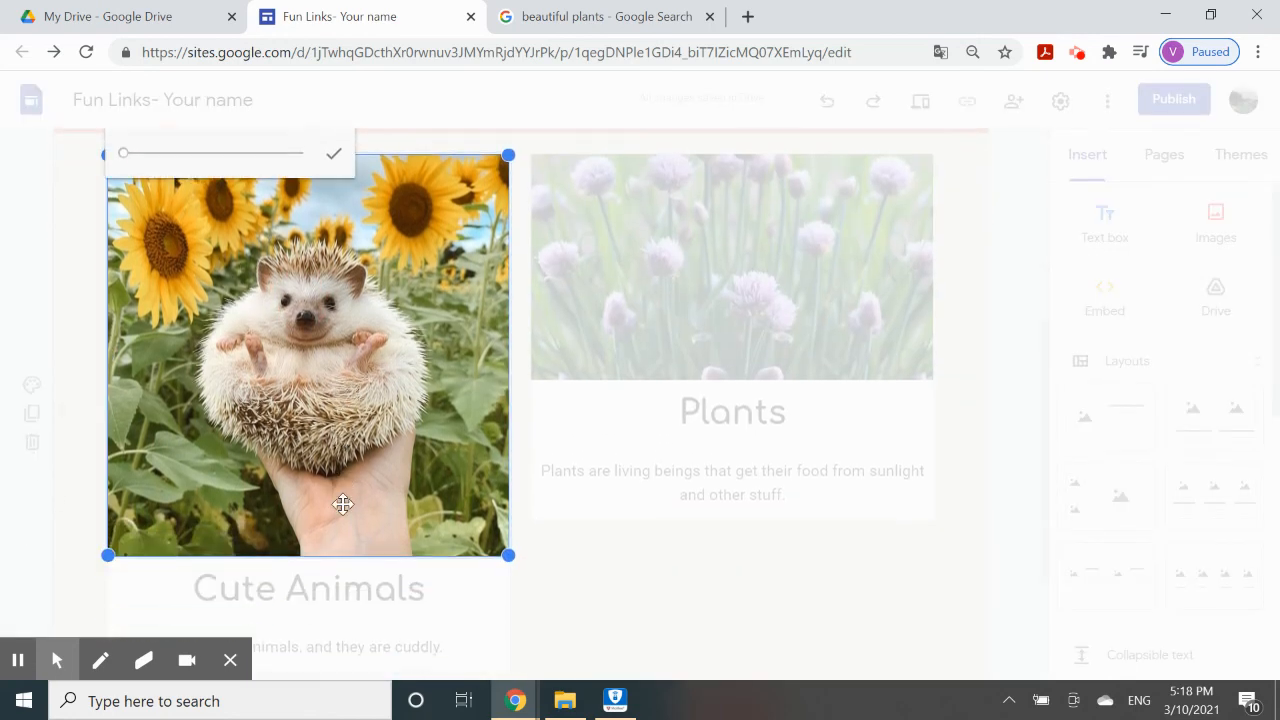
{"action": "scroll", "coordinate": [447, 590], "scroll_direction": "up", "scroll_amount": 1}
{"action": "left_click", "coordinate": [507, 611]}
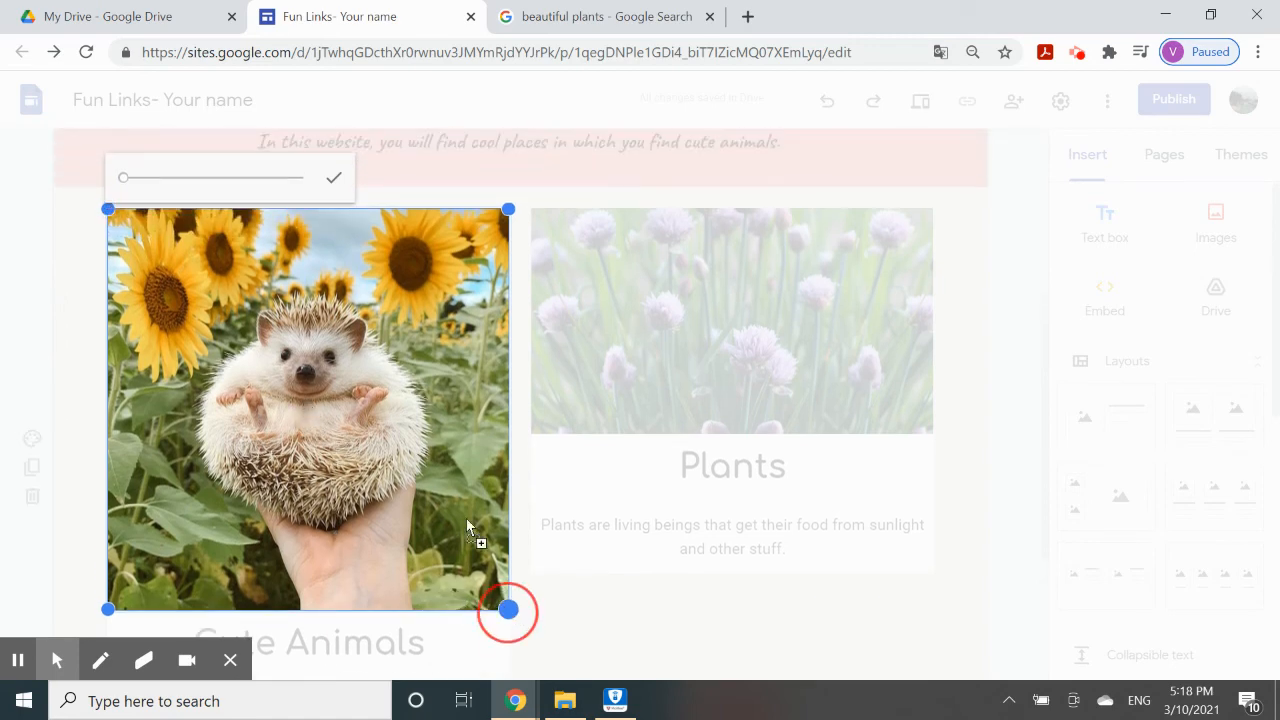
{"action": "left_click_drag", "start_coordinate": [525, 622], "coordinate": [465, 523]}
{"action": "left_click", "coordinate": [640, 582]}
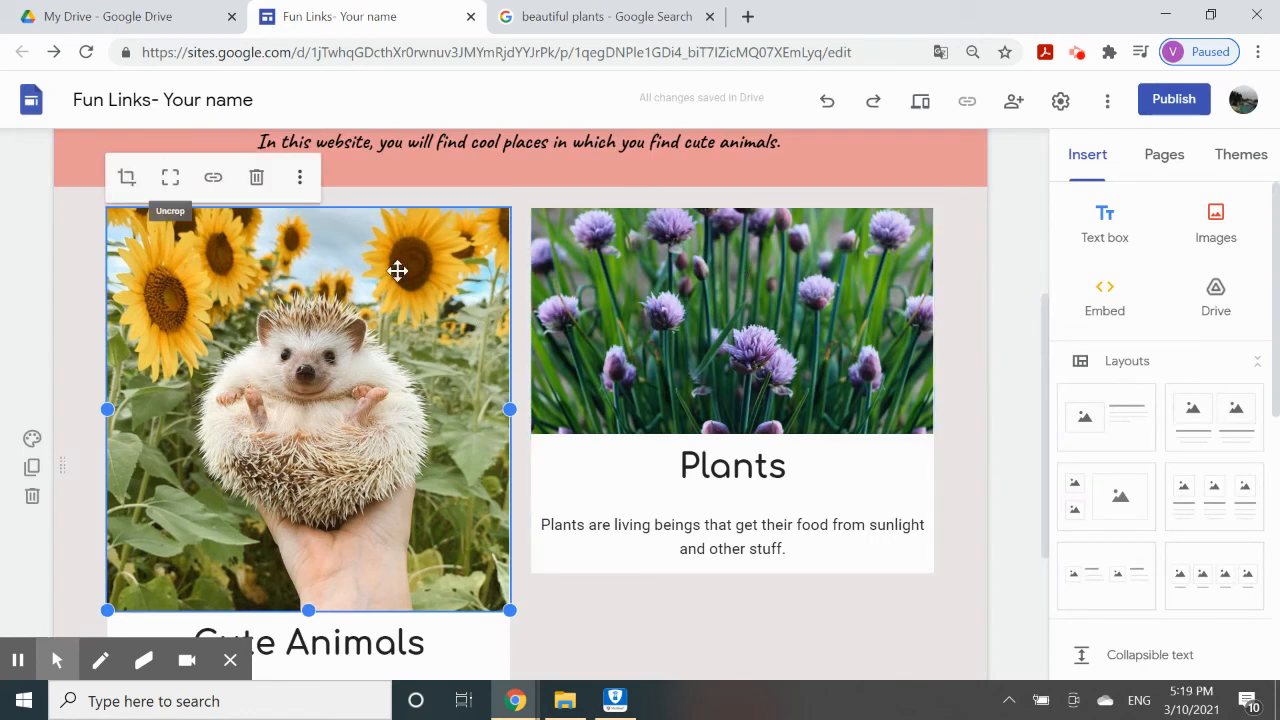
{"action": "left_click", "coordinate": [825, 101]}
{"action": "left_click", "coordinate": [825, 101]}
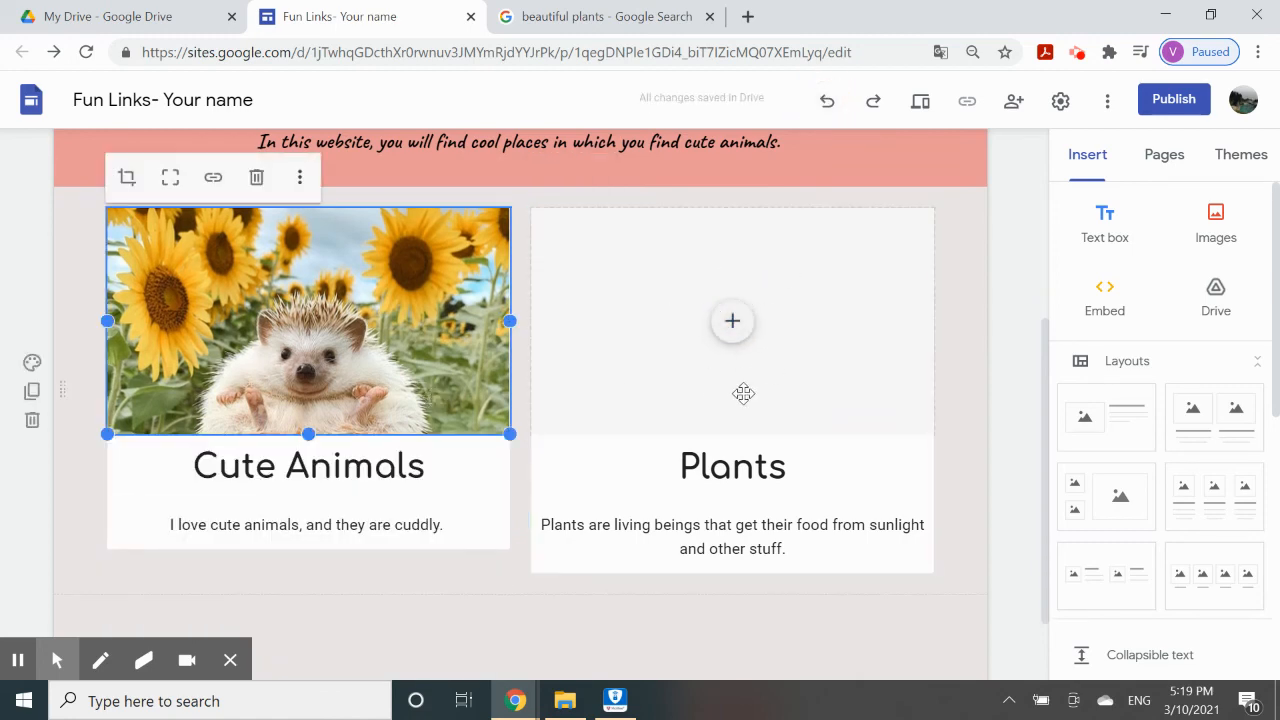
Re-insert the chive-flower picture into the Plants card from its copied address.
{"action": "left_click", "coordinate": [733, 325]}
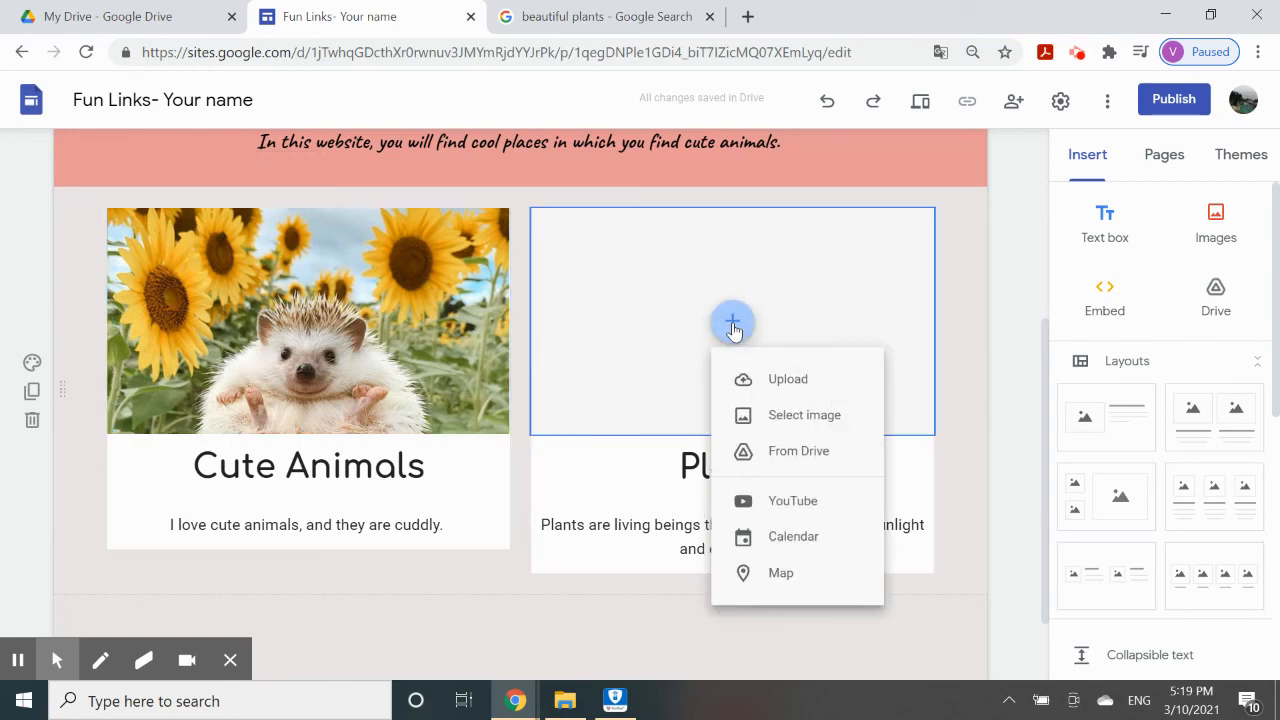
{"action": "left_click", "coordinate": [784, 414]}
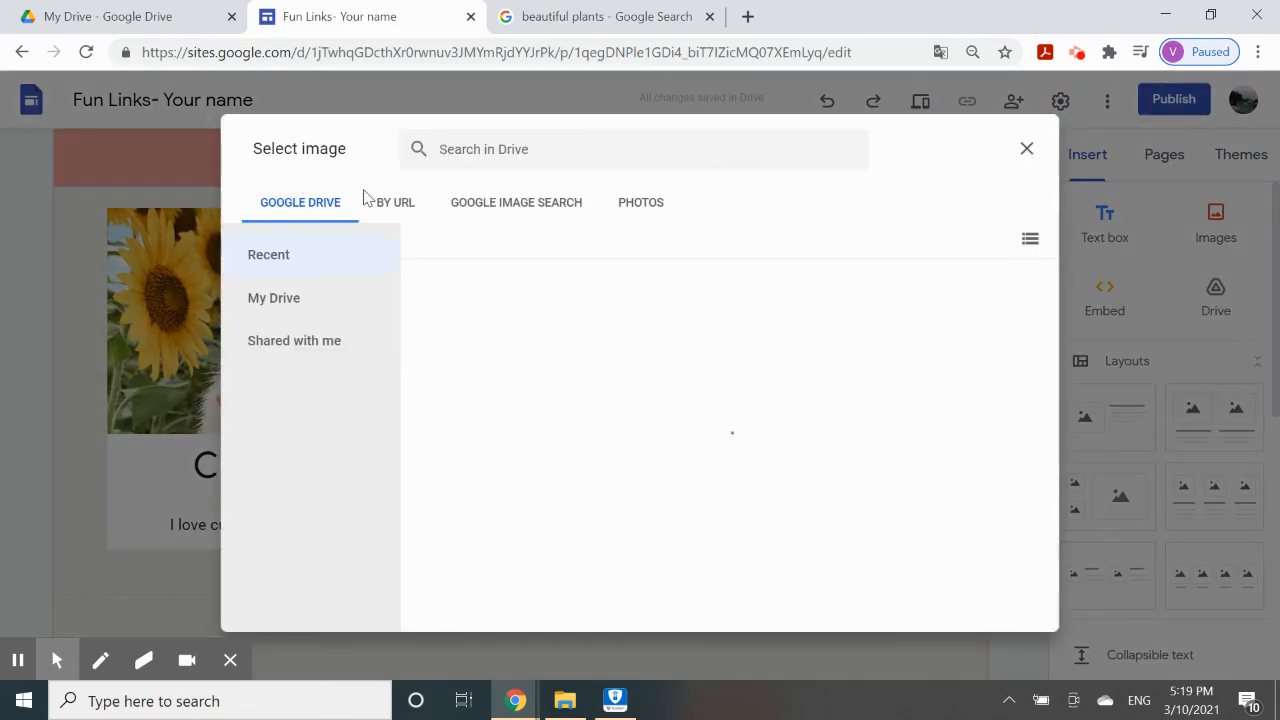
{"action": "left_click", "coordinate": [388, 204]}
{"action": "right_click", "coordinate": [492, 288]}
{"action": "left_click", "coordinate": [566, 442]}
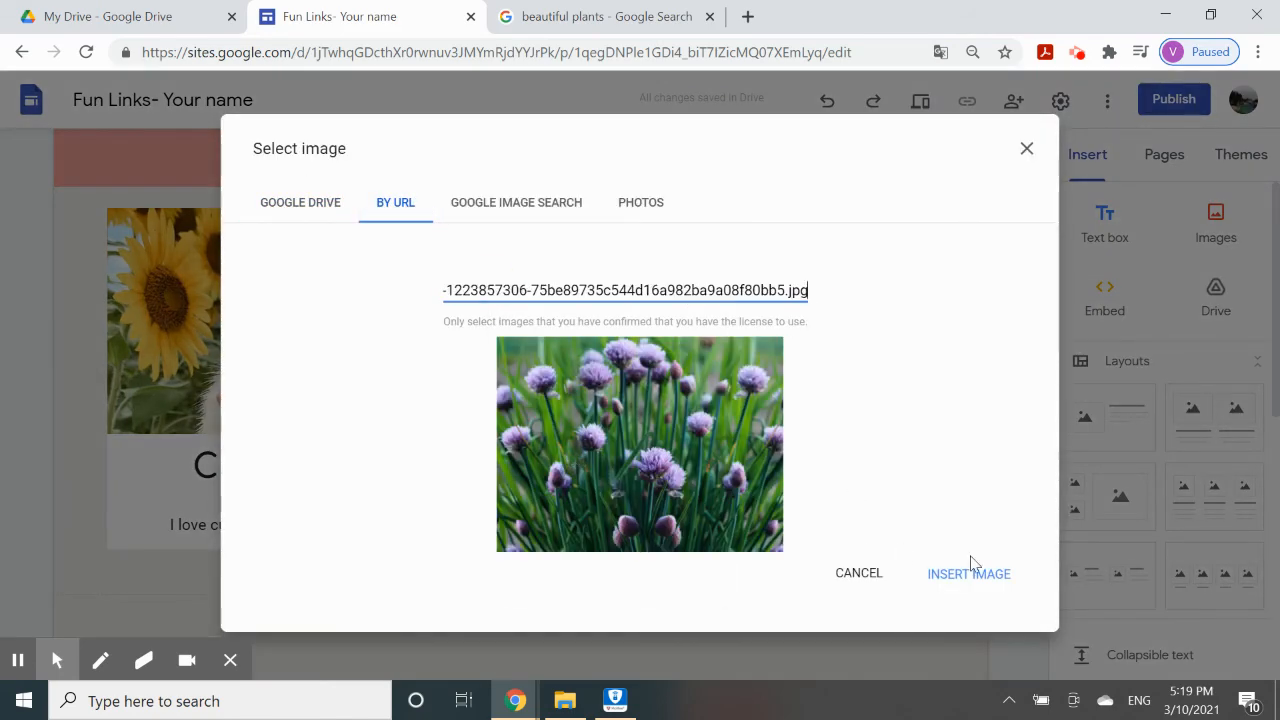
{"action": "left_click", "coordinate": [970, 570]}
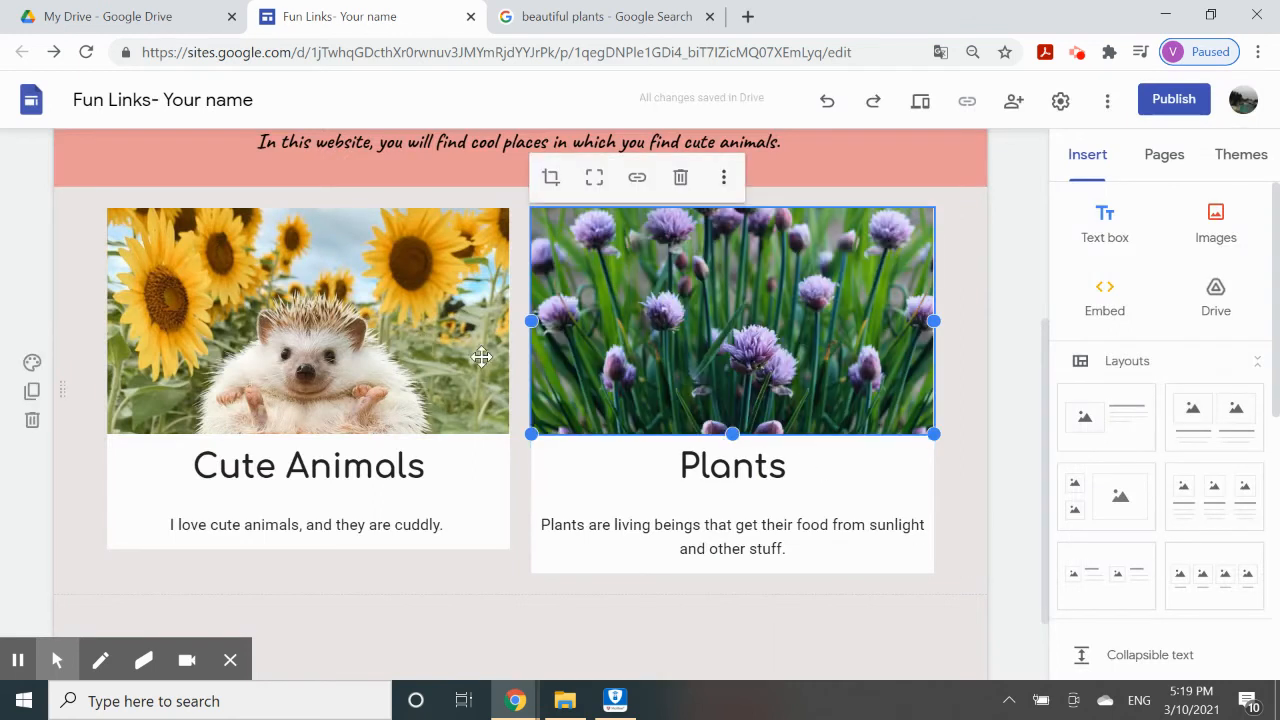
{"action": "left_click", "coordinate": [471, 583]}
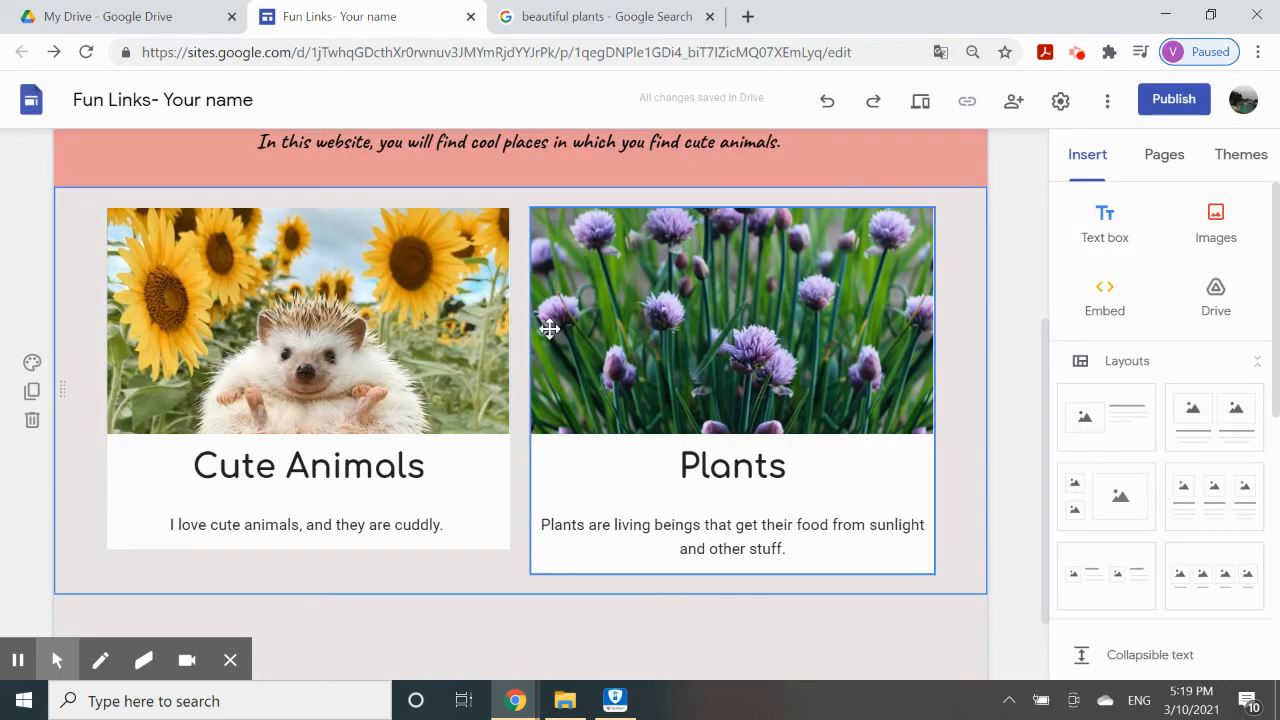
{"action": "scroll", "coordinate": [561, 327], "scroll_direction": "up", "scroll_amount": 2}
{"action": "scroll", "coordinate": [714, 449], "scroll_direction": "down", "scroll_amount": 1}
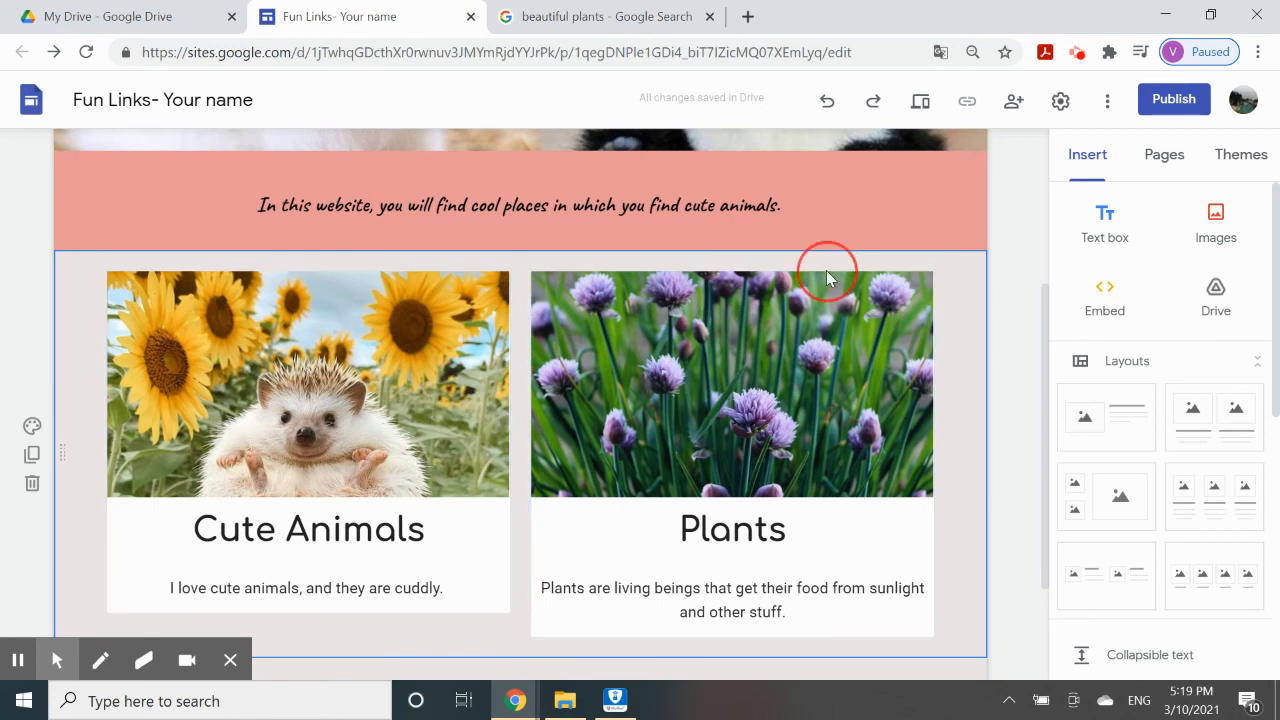
Undo the last five edits to the cards.
{"action": "left_click", "coordinate": [826, 108]}
{"action": "left_click", "coordinate": [826, 108]}
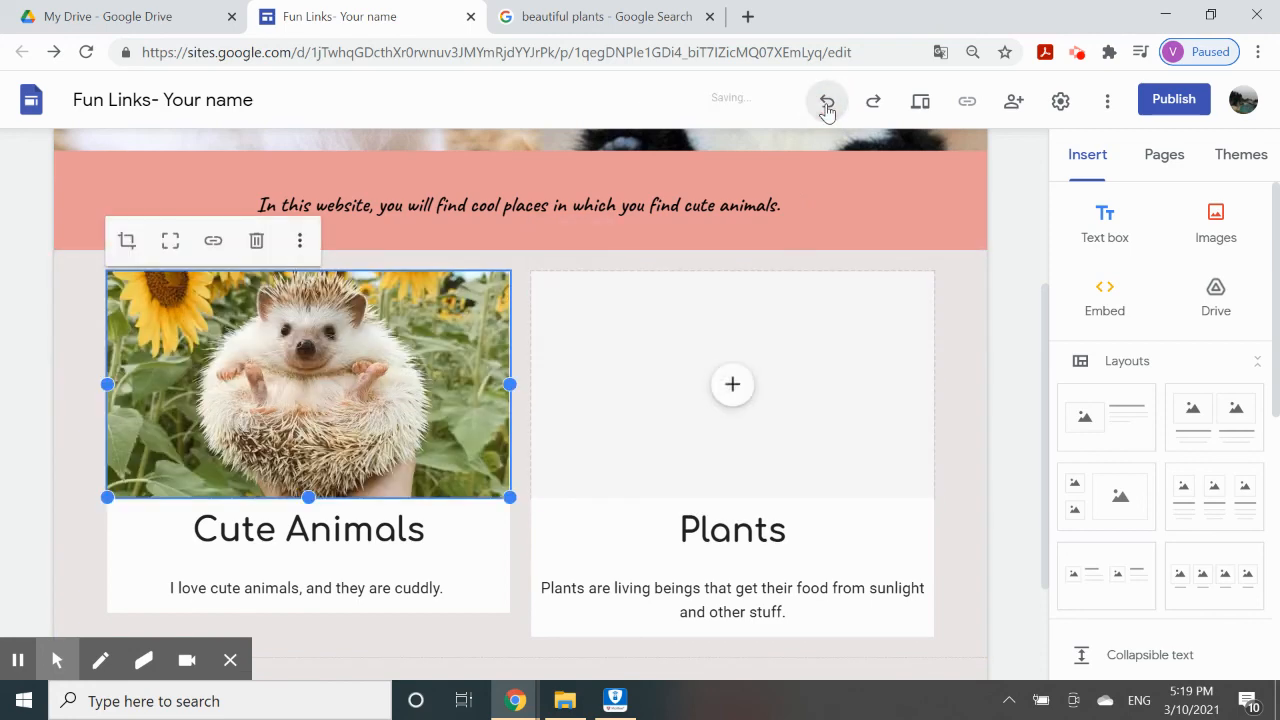
{"action": "left_click", "coordinate": [827, 108]}
{"action": "left_click", "coordinate": [828, 109]}
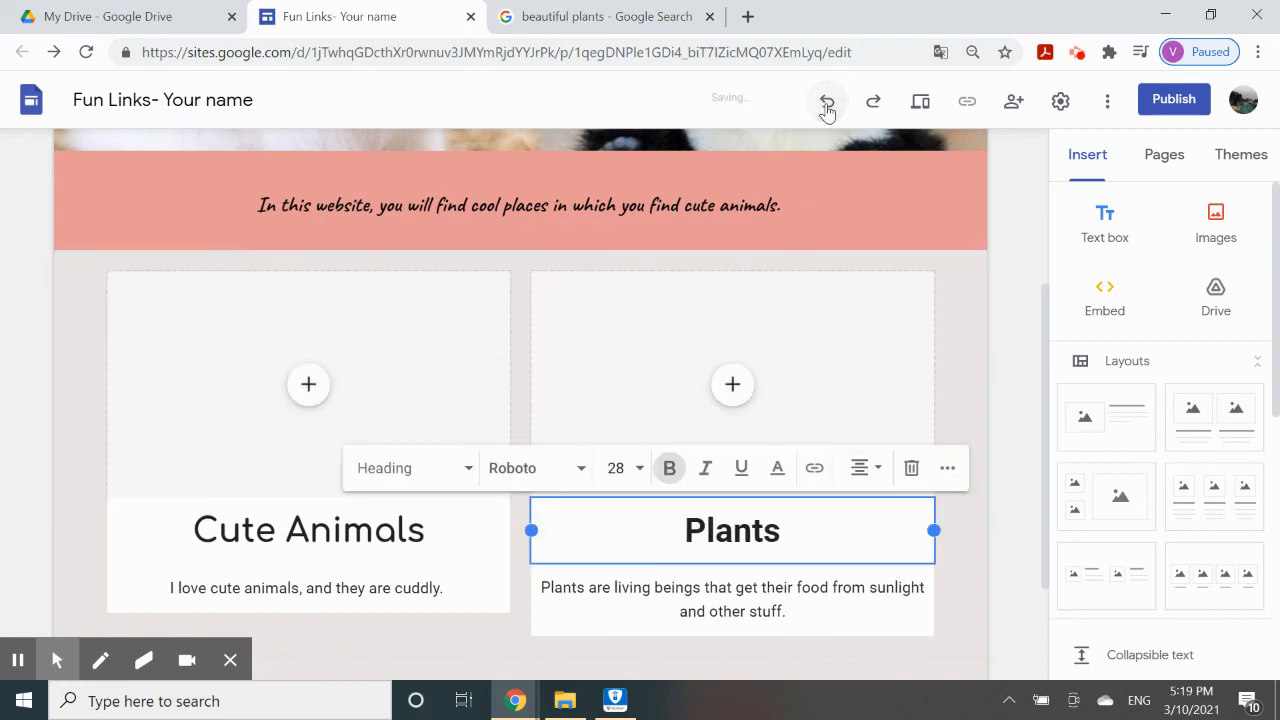
{"action": "left_click", "coordinate": [829, 110]}
Redo the Comfortaa headings, the hedgehog picture and the Plants card's purple chive-flower image.
{"action": "left_click", "coordinate": [873, 106]}
{"action": "left_click", "coordinate": [875, 109]}
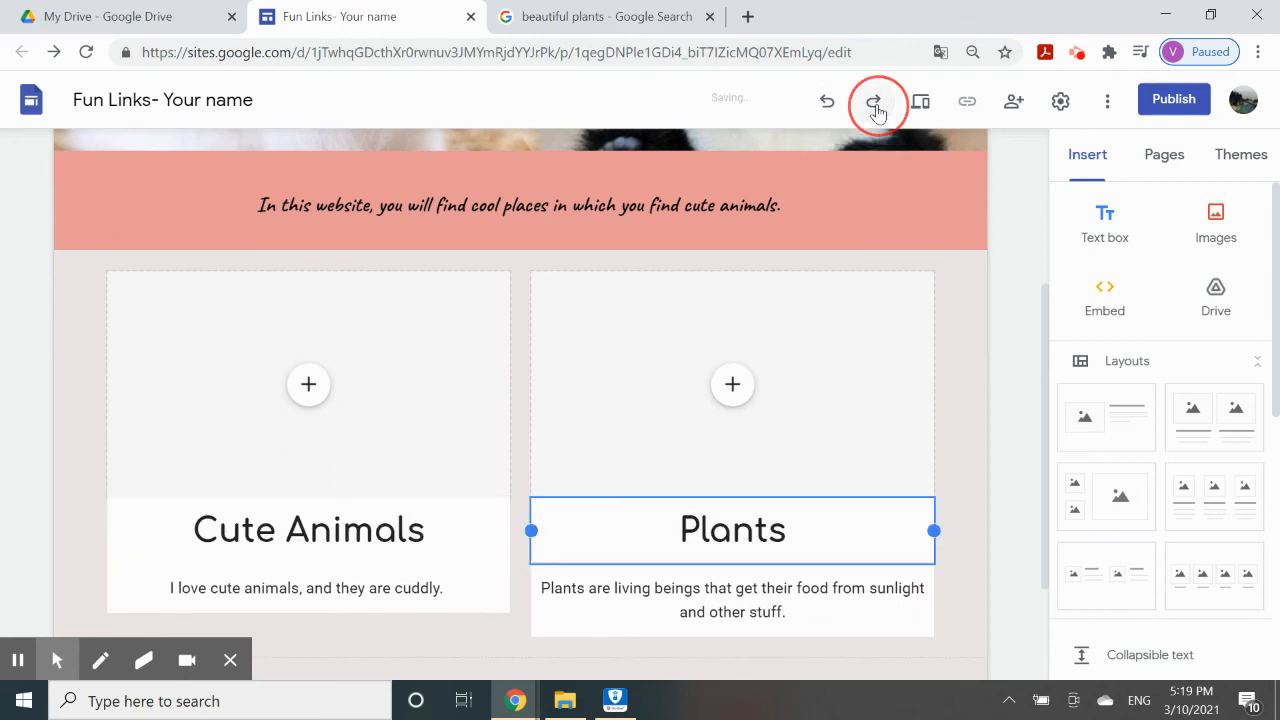
{"action": "left_click", "coordinate": [876, 110]}
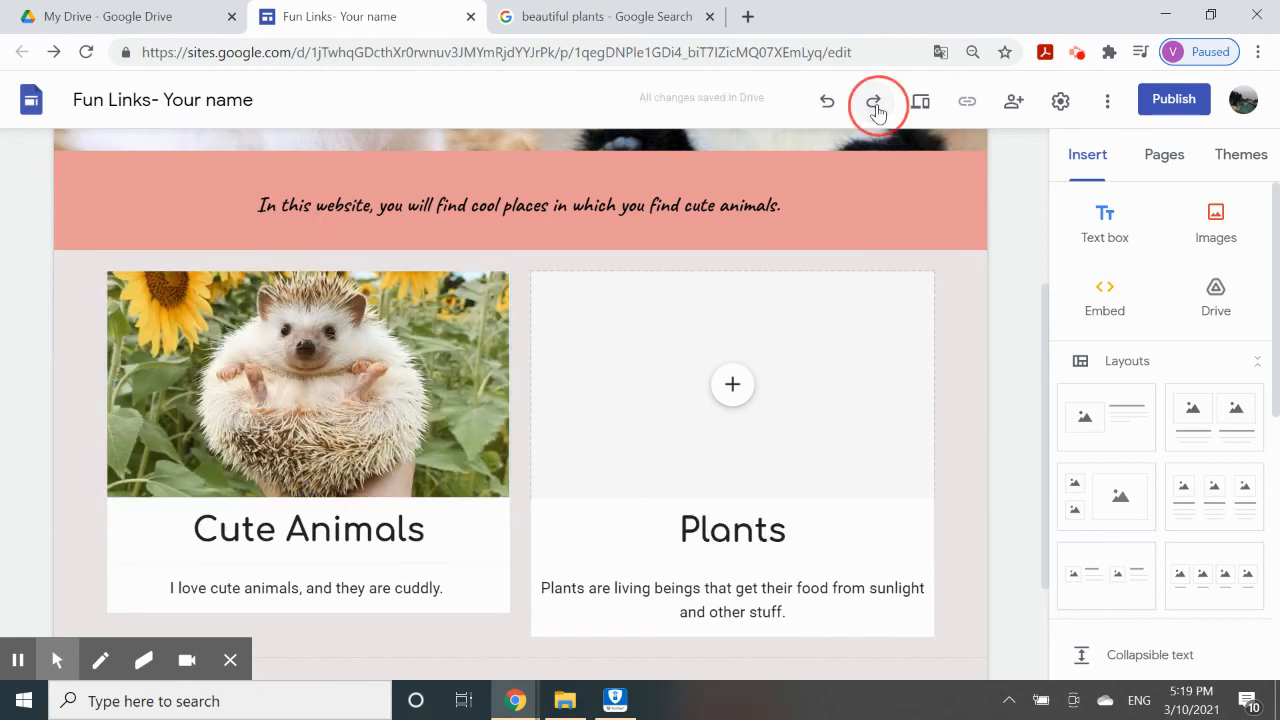
{"action": "left_click", "coordinate": [875, 110]}
{"action": "left_click", "coordinate": [874, 112]}
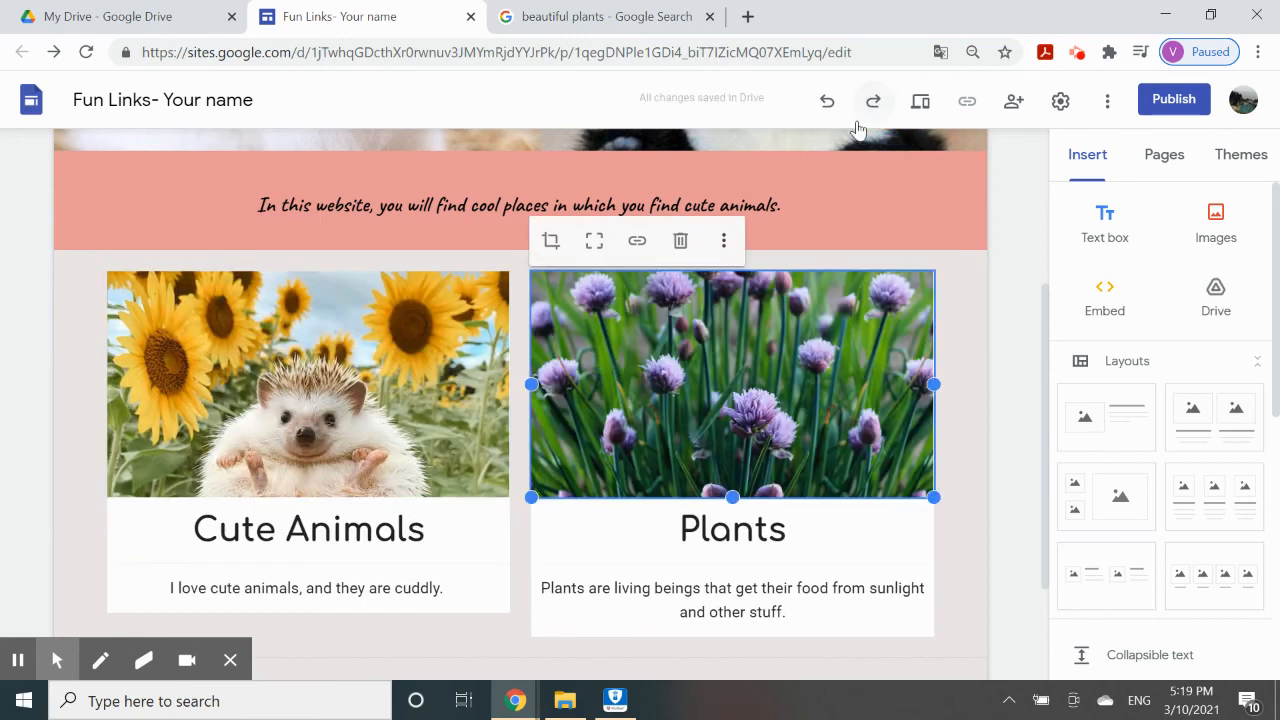
{"action": "left_click", "coordinate": [874, 110]}
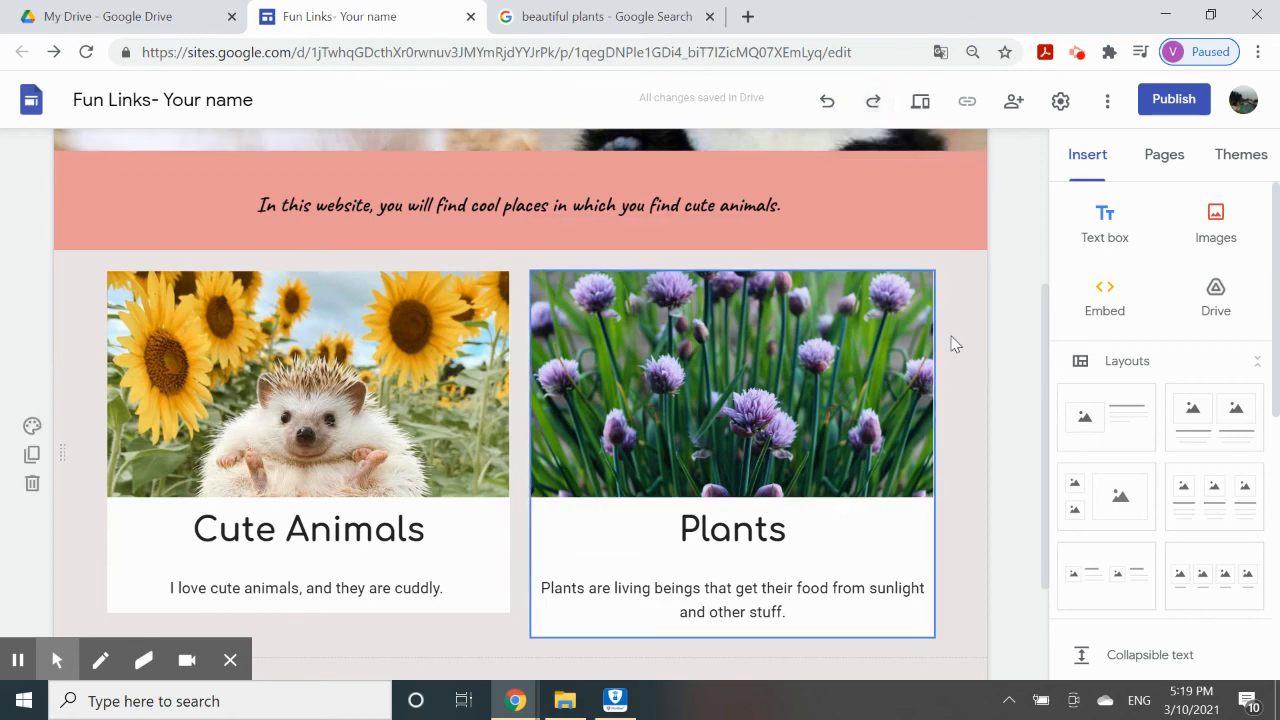
{"action": "scroll", "coordinate": [963, 352], "scroll_direction": "down", "scroll_amount": 1}
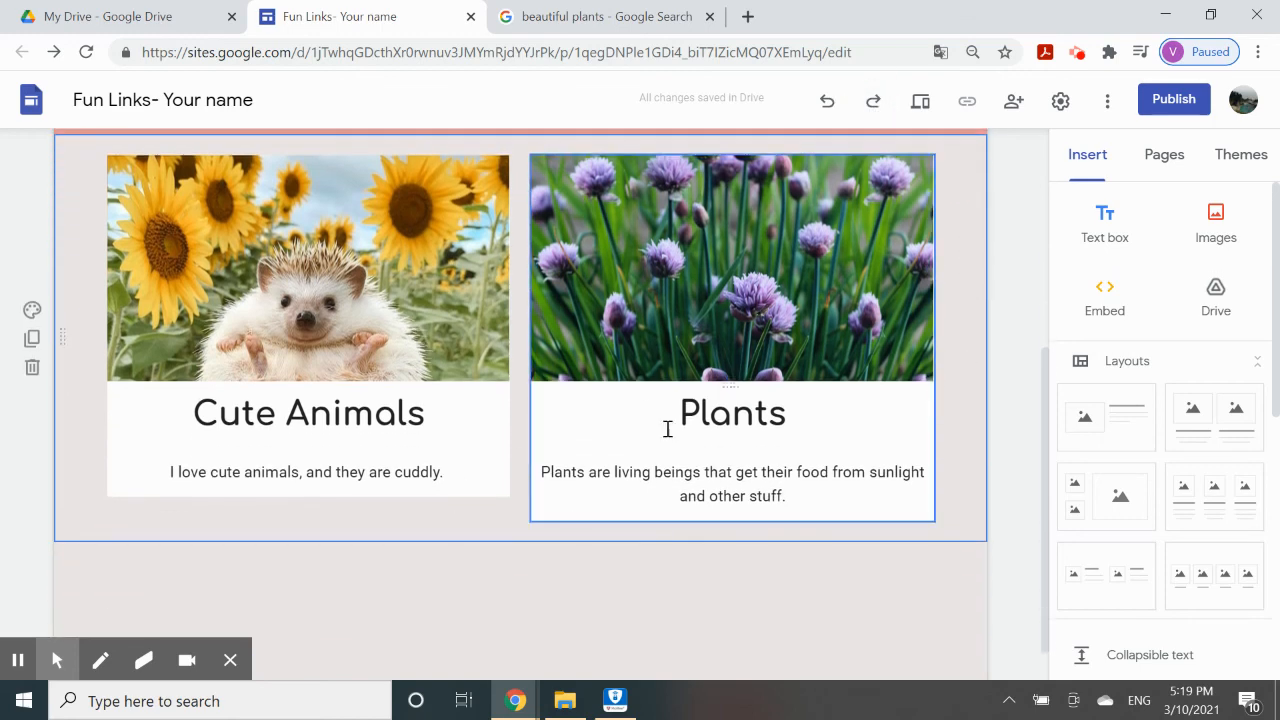
Give the Cute Animals and Plants card section a pink Emphasis 2 background.
{"action": "left_click", "coordinate": [196, 424]}
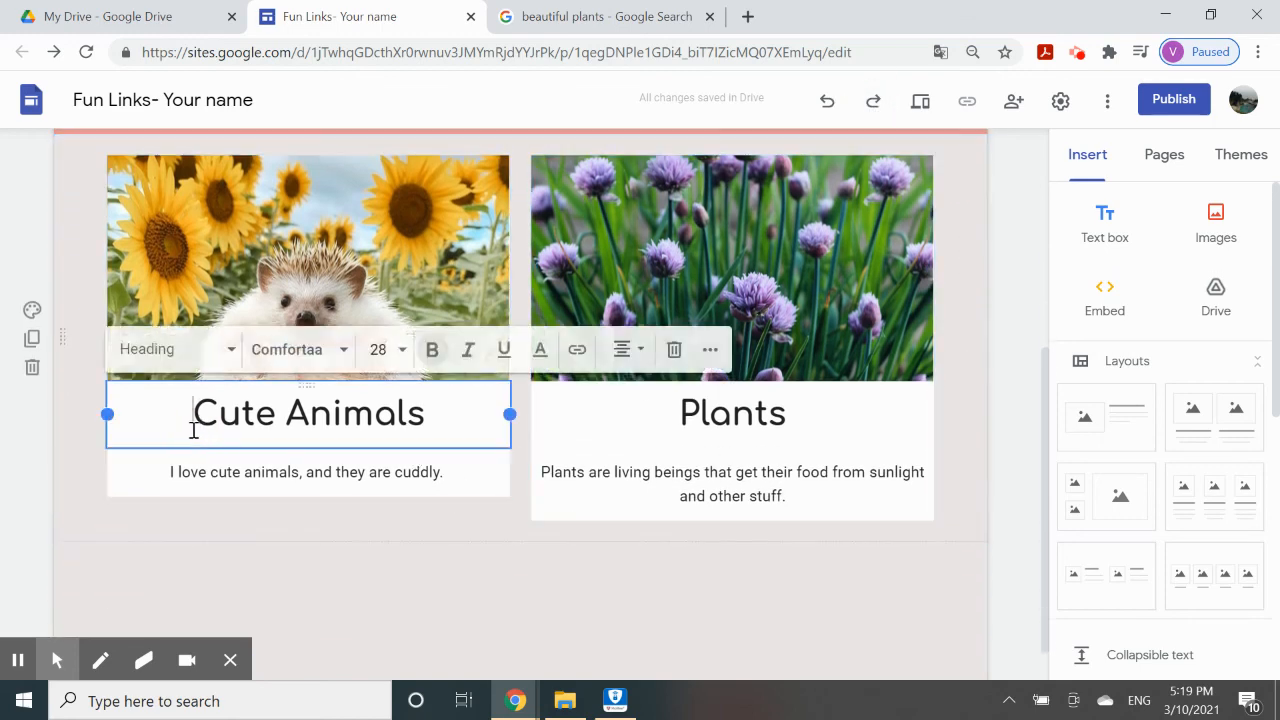
{"action": "left_click", "coordinate": [190, 487]}
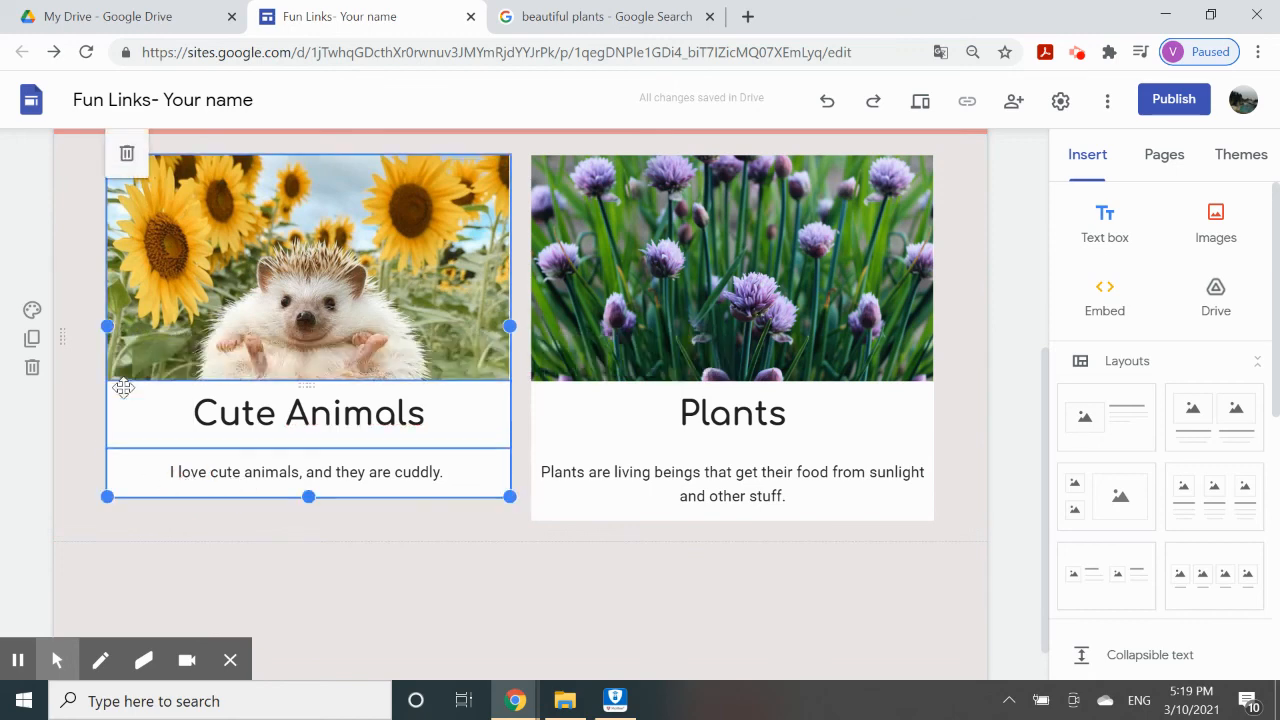
{"action": "left_click", "coordinate": [32, 312]}
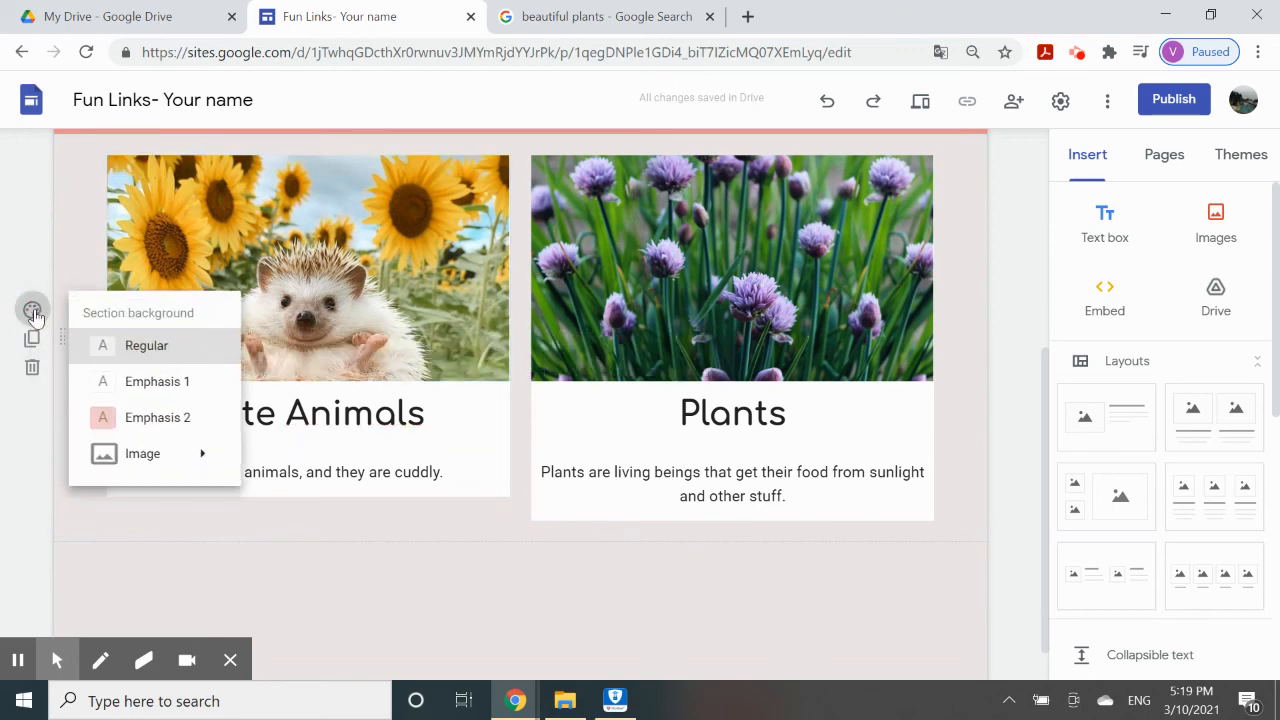
{"action": "left_click", "coordinate": [155, 421]}
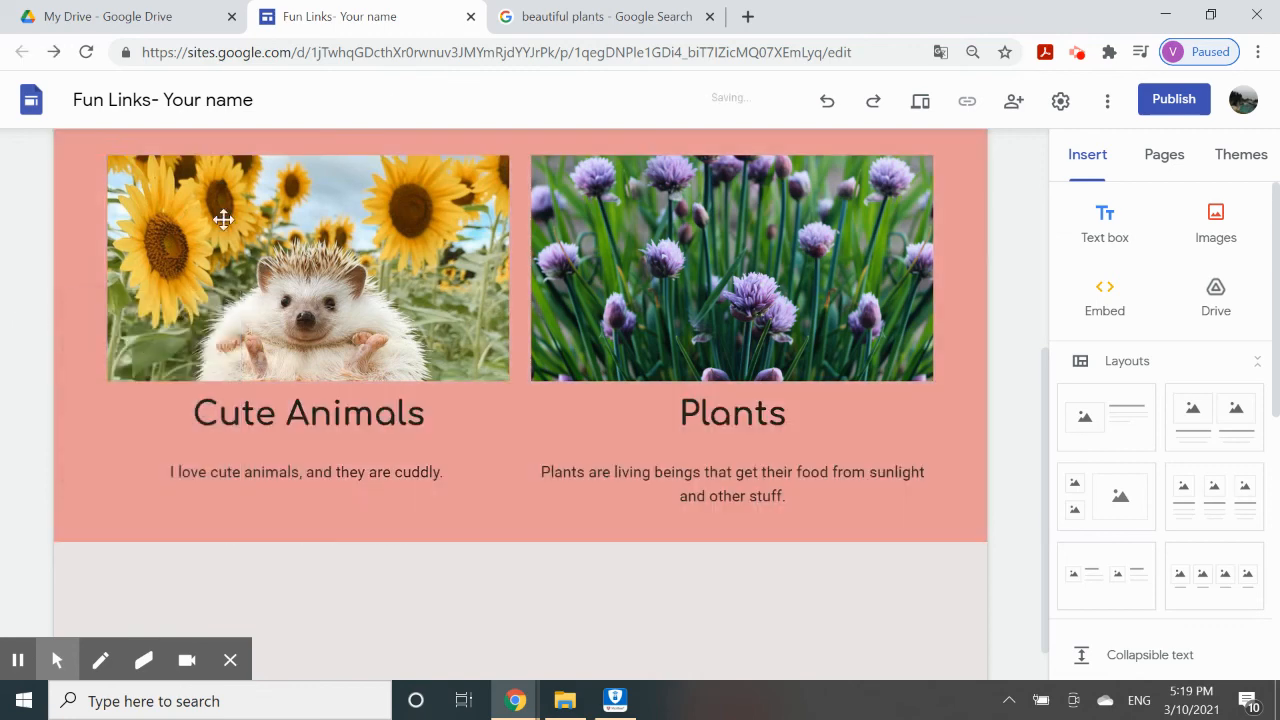
{"action": "scroll", "coordinate": [377, 599], "scroll_direction": "up", "scroll_amount": 3}
{"action": "scroll", "coordinate": [377, 599], "scroll_direction": "down", "scroll_amount": 3}
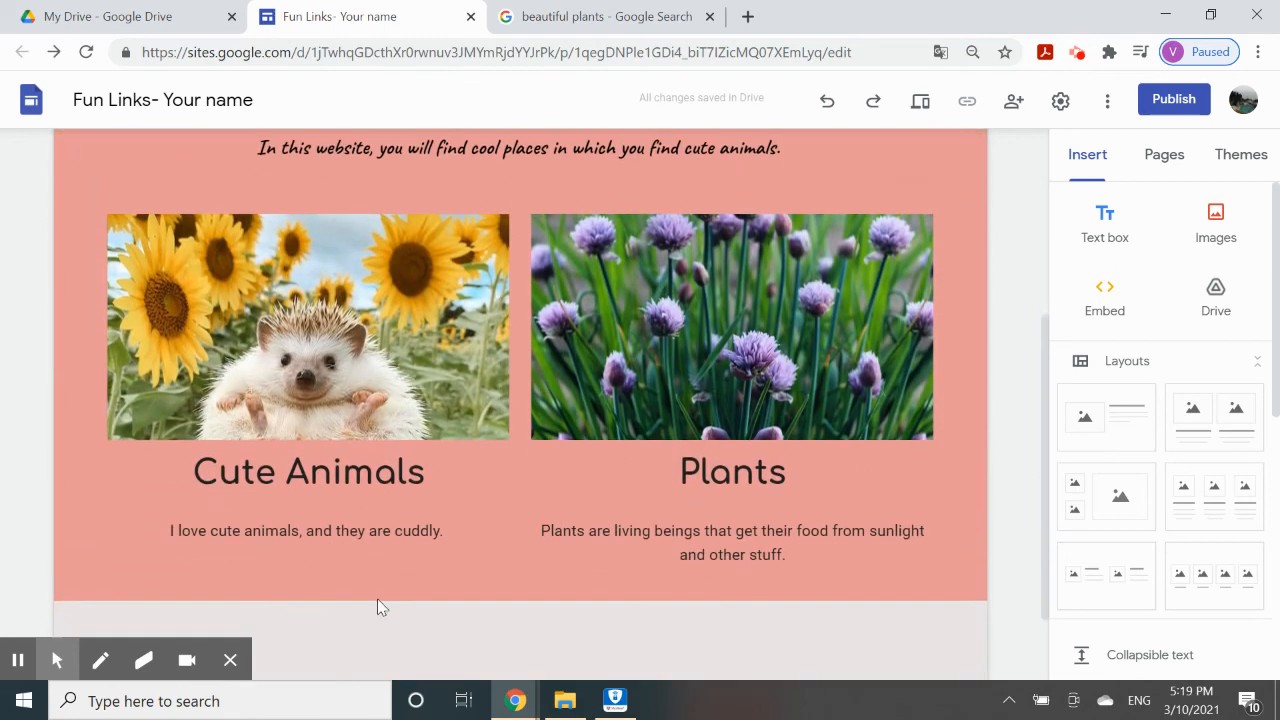
{"action": "scroll", "coordinate": [377, 598], "scroll_direction": "up", "scroll_amount": 1}
Replace that section background with the beach photo from the image gallery.
{"action": "left_click", "coordinate": [32, 325]}
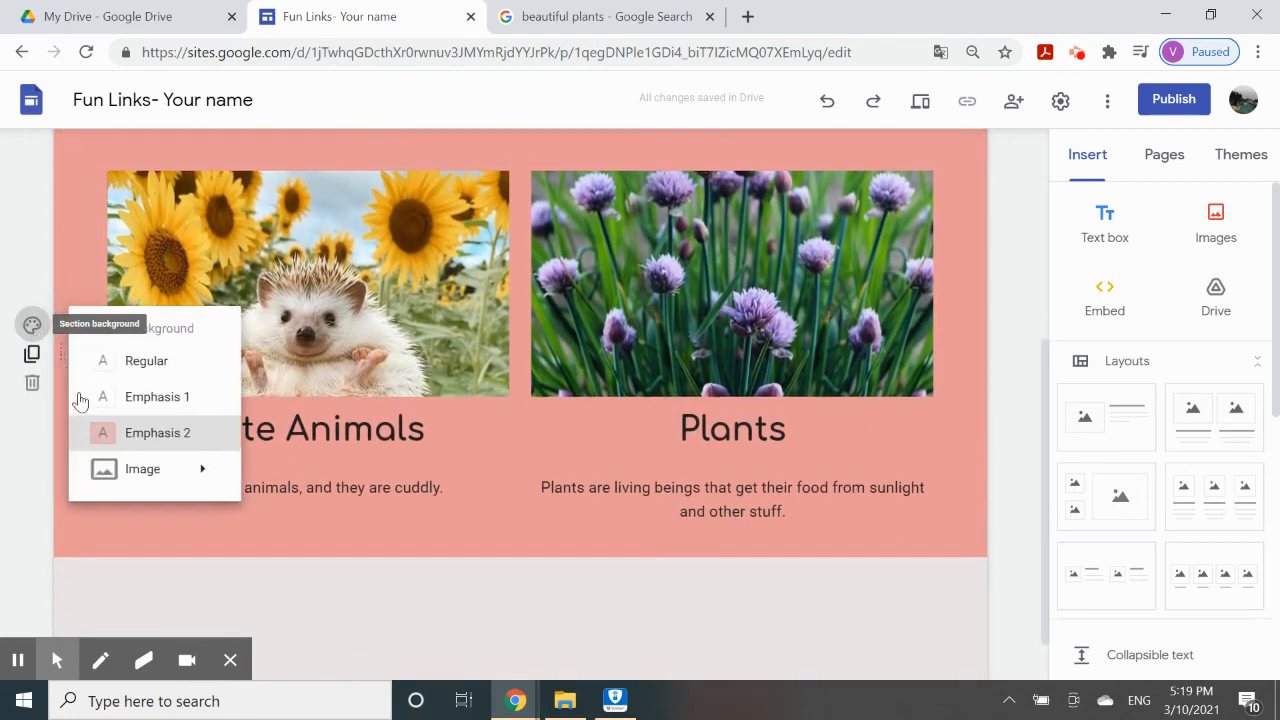
{"action": "mouse_move", "coordinate": [206, 474]}
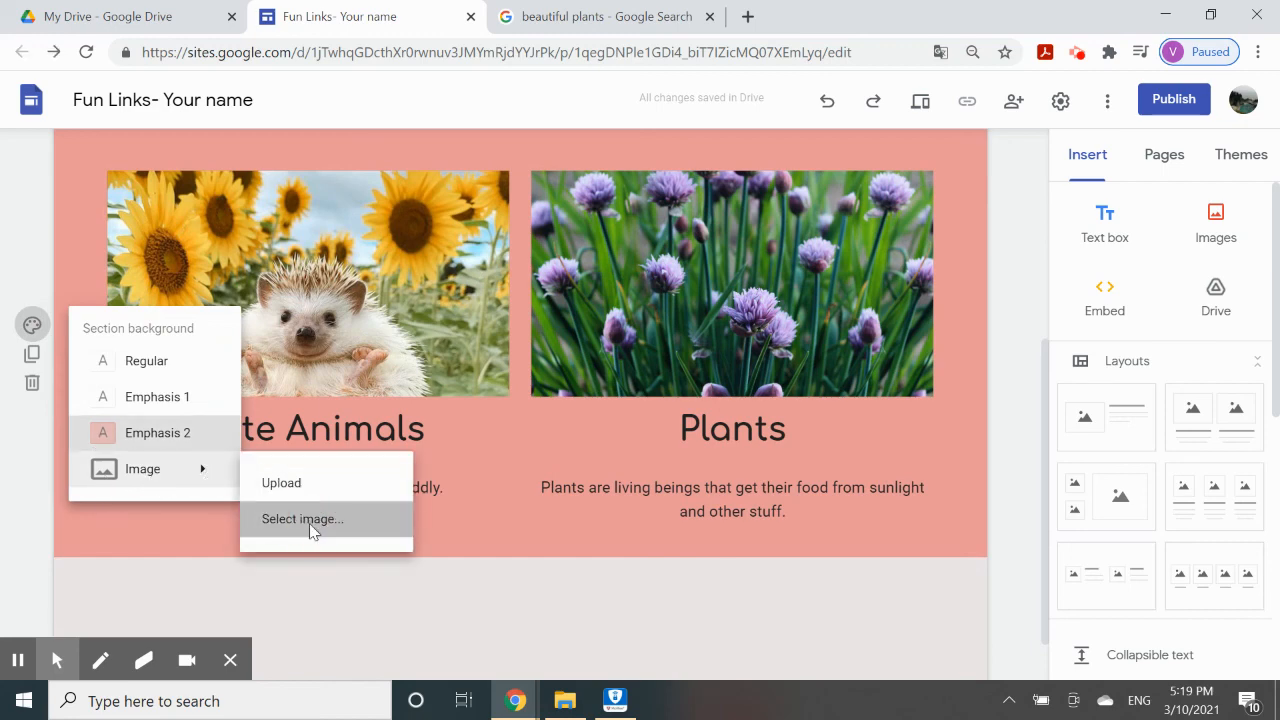
{"action": "left_click", "coordinate": [312, 528]}
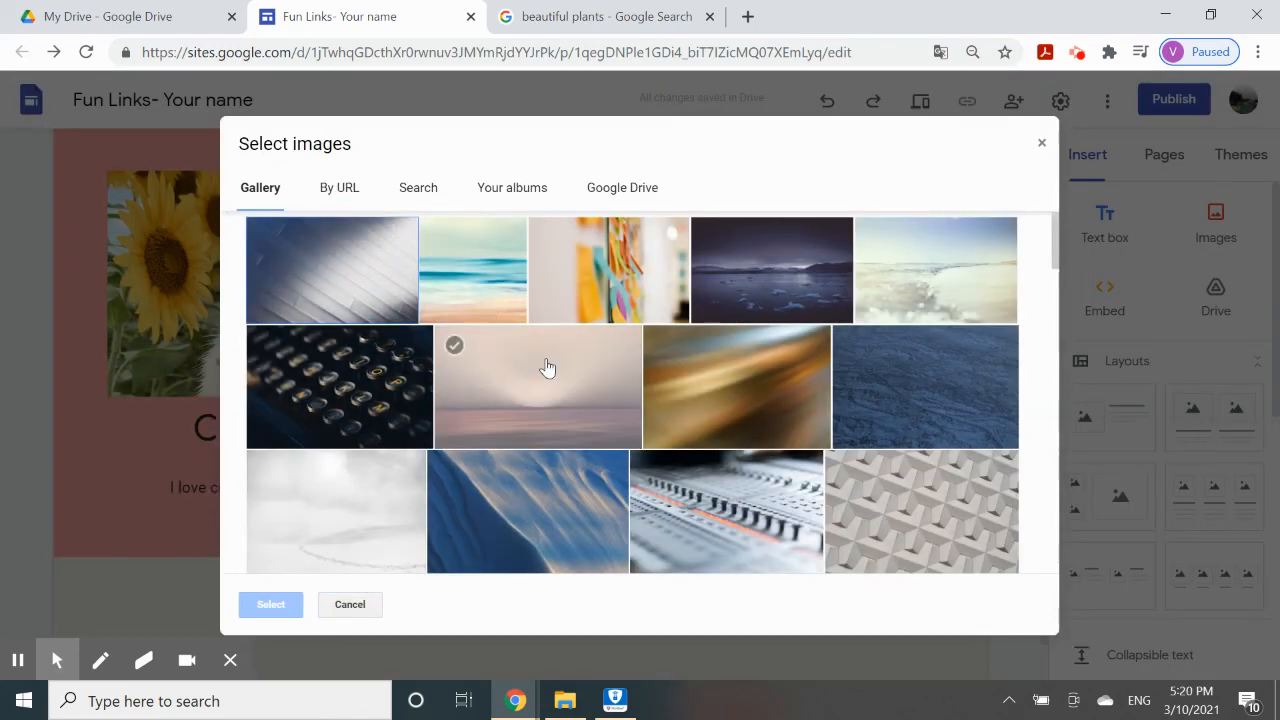
{"action": "scroll", "coordinate": [543, 363], "scroll_direction": "down", "scroll_amount": 1}
{"action": "left_click", "coordinate": [474, 273]}
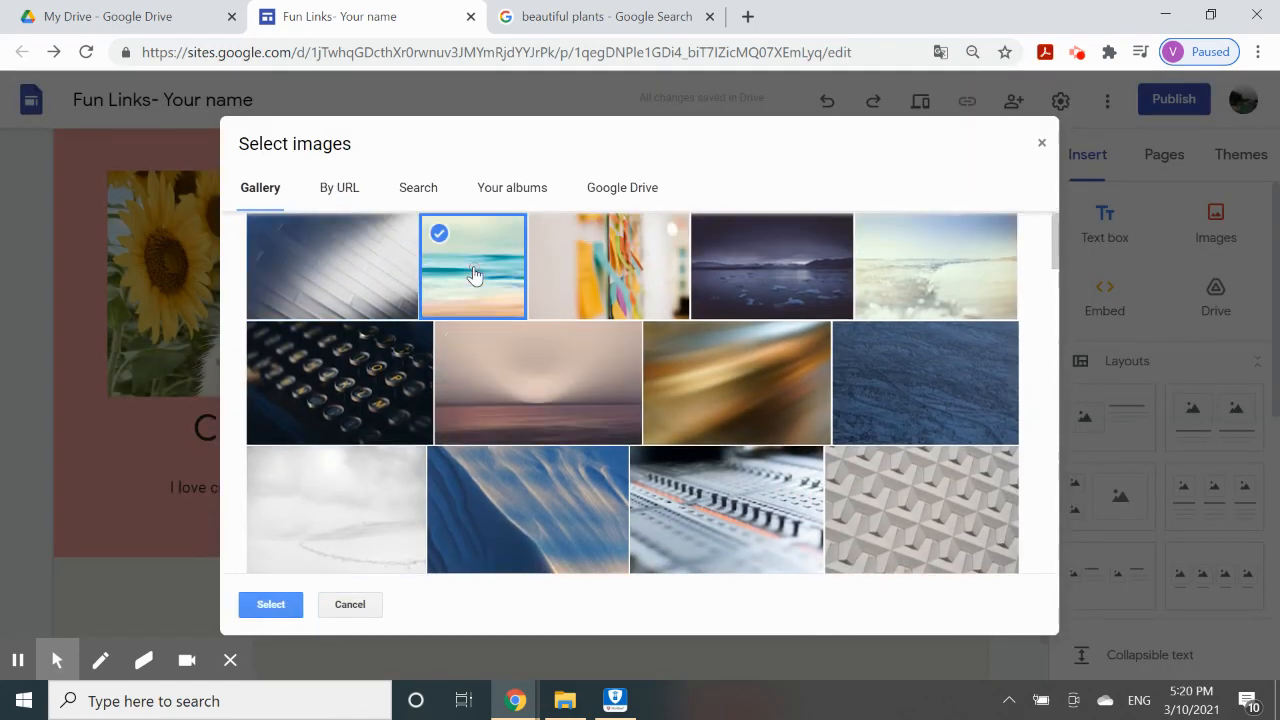
{"action": "left_click", "coordinate": [285, 610]}
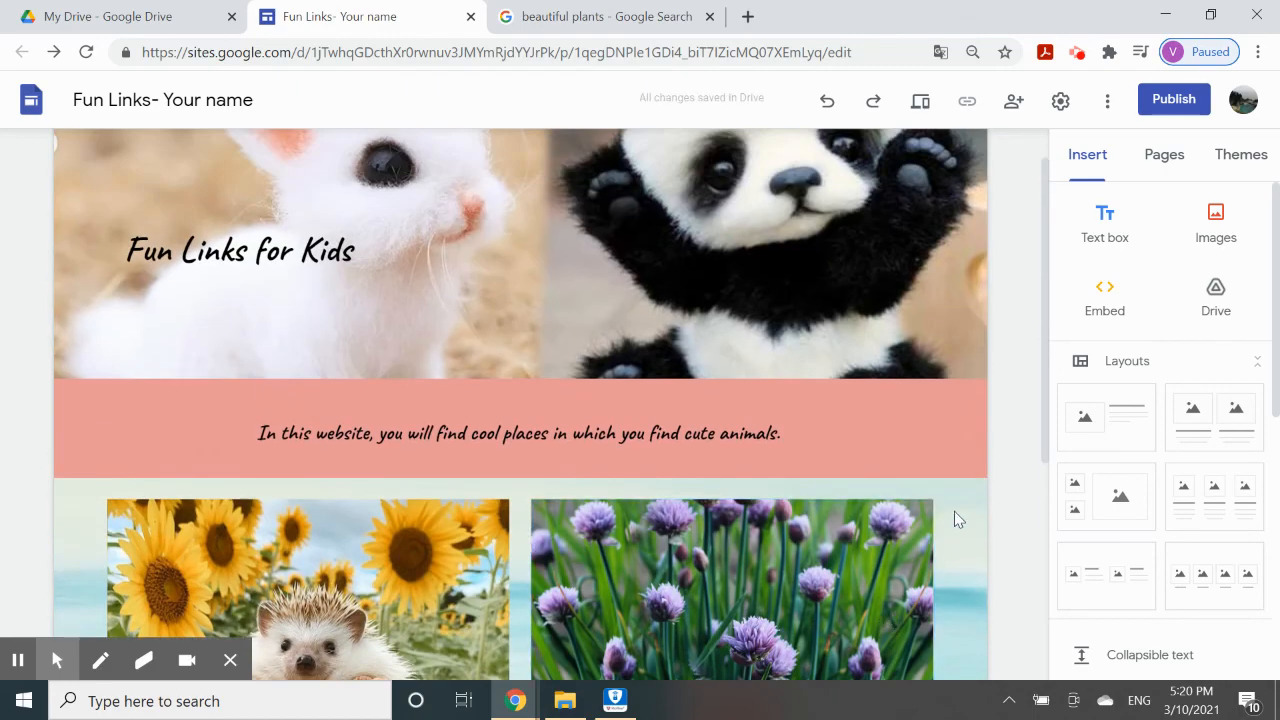
Review the page, then preview the Fun Links for Kids site as visitors see it.
{"action": "scroll", "coordinate": [954, 511], "scroll_direction": "down", "scroll_amount": 4}
{"action": "scroll", "coordinate": [954, 511], "scroll_direction": "up", "scroll_amount": 4}
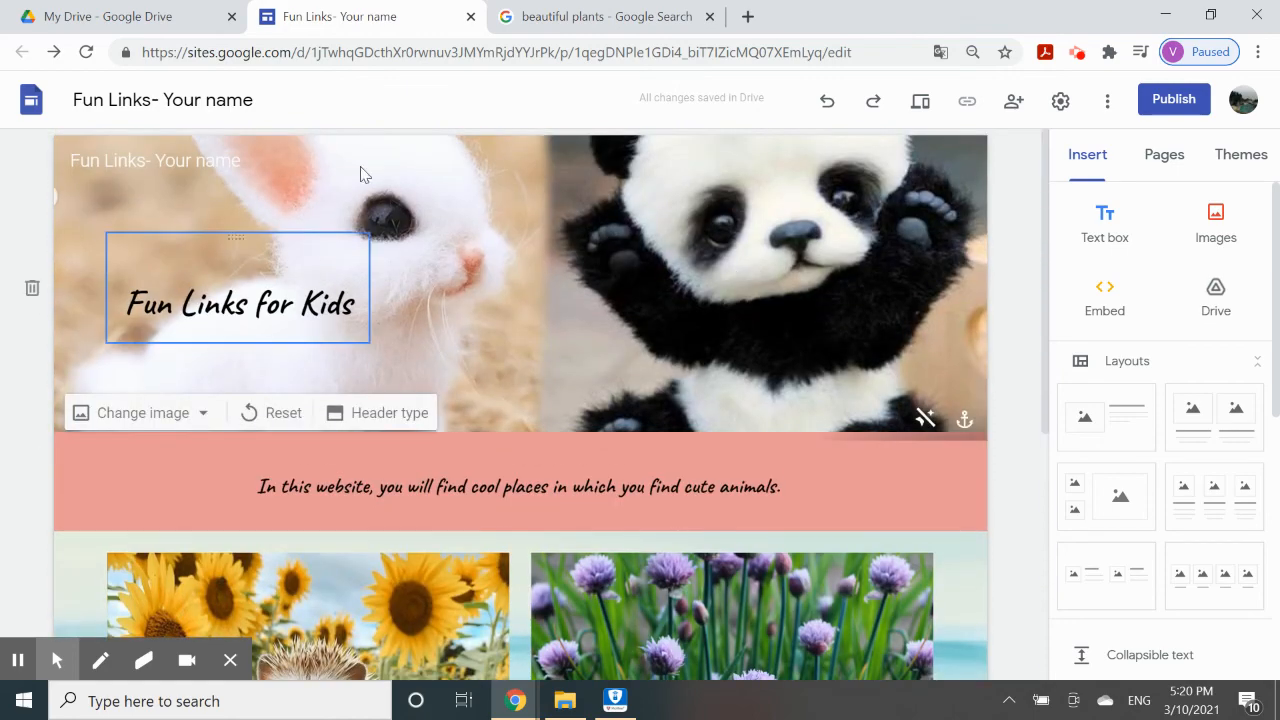
{"action": "scroll", "coordinate": [489, 320], "scroll_direction": "down", "scroll_amount": 4}
{"action": "scroll", "coordinate": [489, 325], "scroll_direction": "up", "scroll_amount": 5}
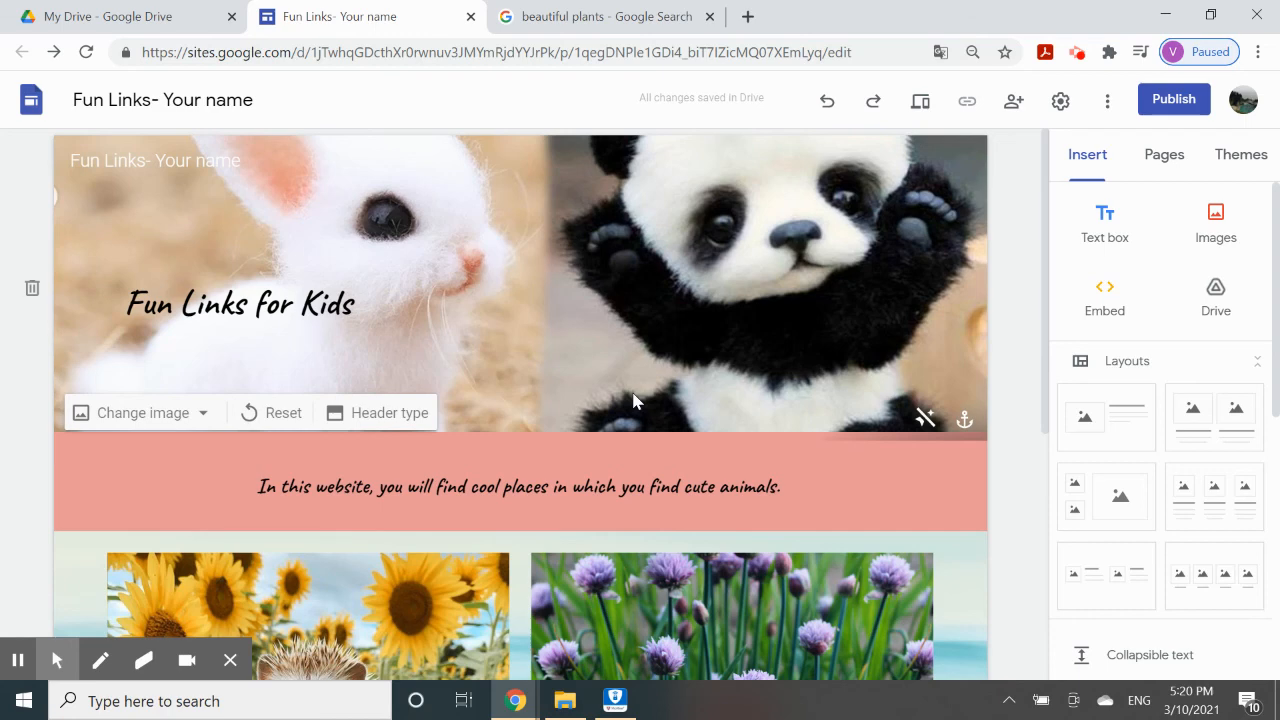
{"action": "left_click", "coordinate": [929, 110]}
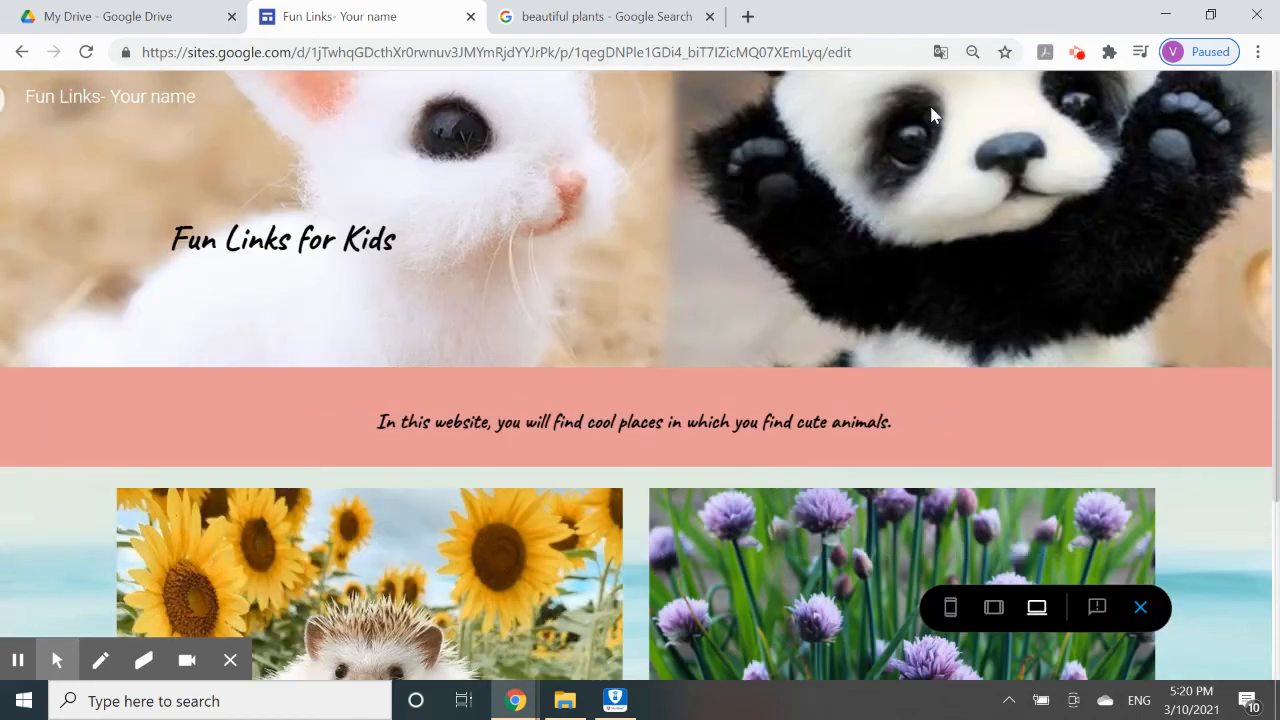
Scroll through the preview, then switch it to tablet size.
{"action": "scroll", "coordinate": [915, 385], "scroll_direction": "down", "scroll_amount": 3}
{"action": "scroll", "coordinate": [918, 383], "scroll_direction": "up", "scroll_amount": 3}
{"action": "scroll", "coordinate": [916, 381], "scroll_direction": "down", "scroll_amount": 3}
{"action": "scroll", "coordinate": [918, 381], "scroll_direction": "up", "scroll_amount": 3}
{"action": "scroll", "coordinate": [545, 514], "scroll_direction": "down", "scroll_amount": 3}
{"action": "scroll", "coordinate": [545, 514], "scroll_direction": "up", "scroll_amount": 3}
{"action": "scroll", "coordinate": [640, 460], "scroll_direction": "down", "scroll_amount": 1}
{"action": "scroll", "coordinate": [600, 487], "scroll_direction": "up", "scroll_amount": 1}
{"action": "left_click", "coordinate": [993, 607]}
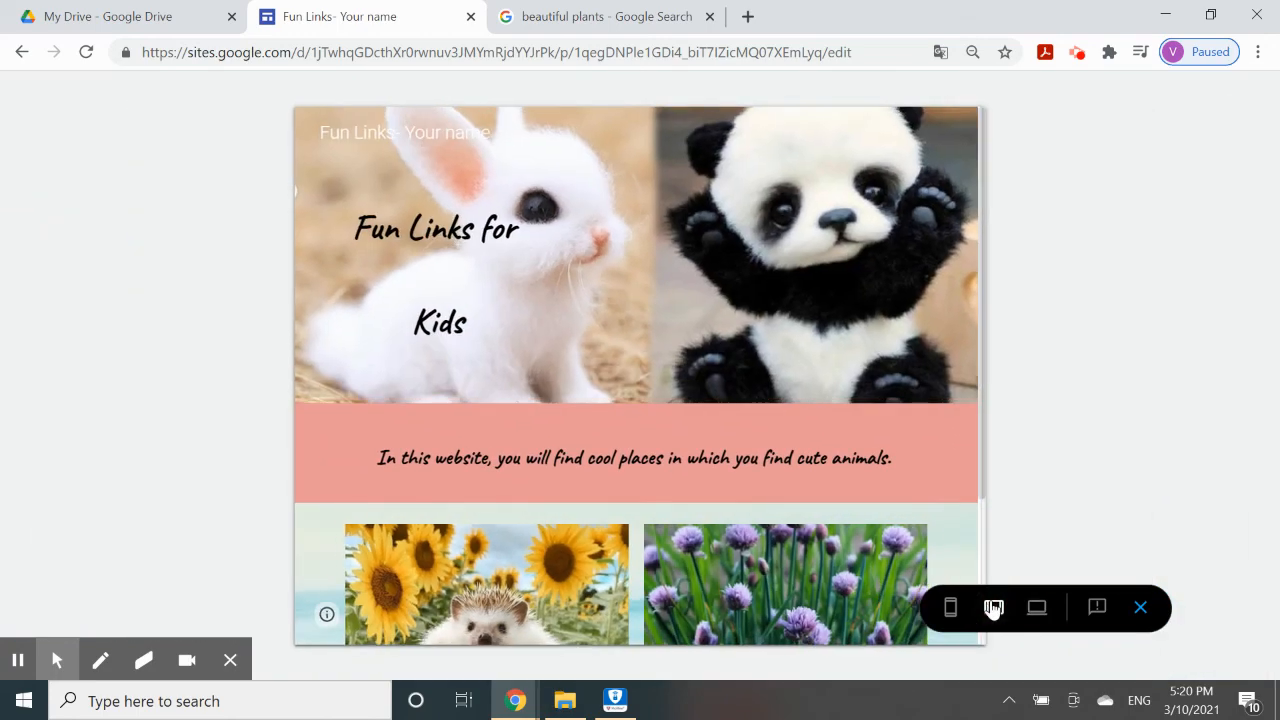
{"action": "scroll", "coordinate": [601, 445], "scroll_direction": "down", "scroll_amount": 2}
{"action": "scroll", "coordinate": [601, 445], "scroll_direction": "up", "scroll_amount": 2}
Switch the preview to phone size and check the stacked header, pink intro and cards.
{"action": "left_click", "coordinate": [951, 609]}
{"action": "scroll", "coordinate": [745, 503], "scroll_direction": "down", "scroll_amount": 5}
{"action": "scroll", "coordinate": [745, 503], "scroll_direction": "up", "scroll_amount": 5}
{"action": "scroll", "coordinate": [745, 503], "scroll_direction": "down", "scroll_amount": 5}
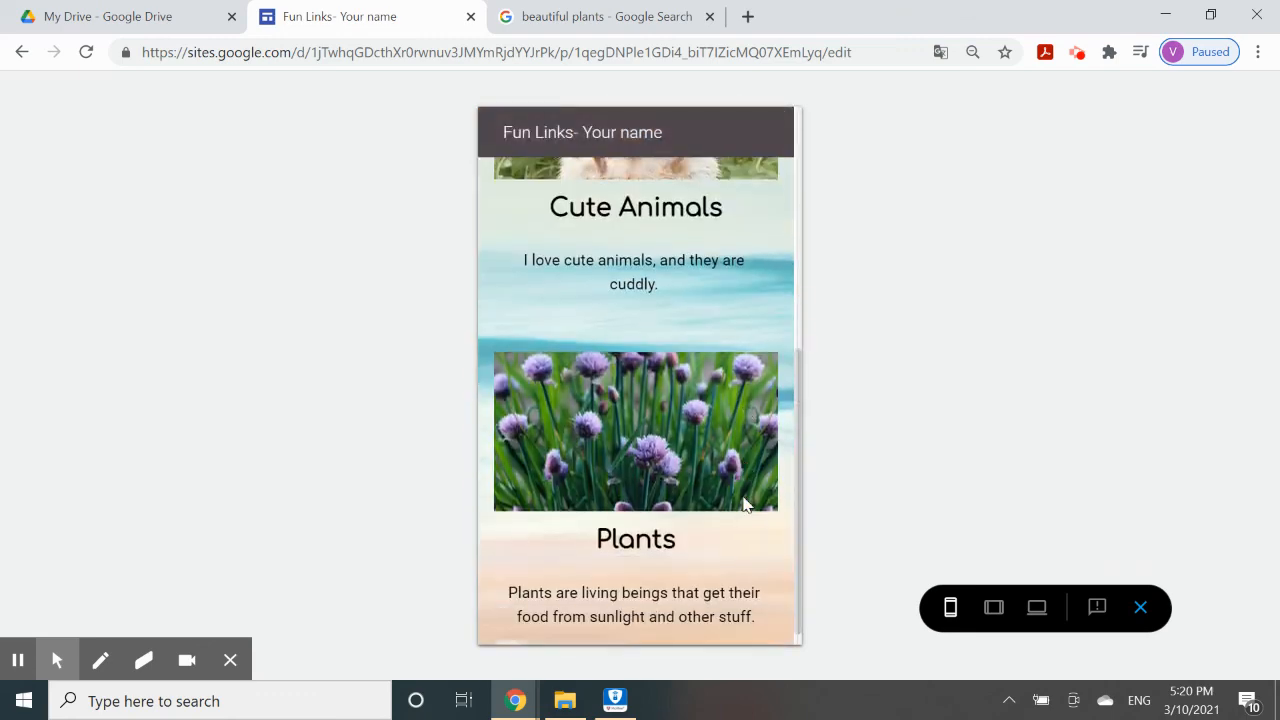
{"action": "scroll", "coordinate": [745, 503], "scroll_direction": "up", "scroll_amount": 5}
{"action": "scroll", "coordinate": [745, 503], "scroll_direction": "down", "scroll_amount": 5}
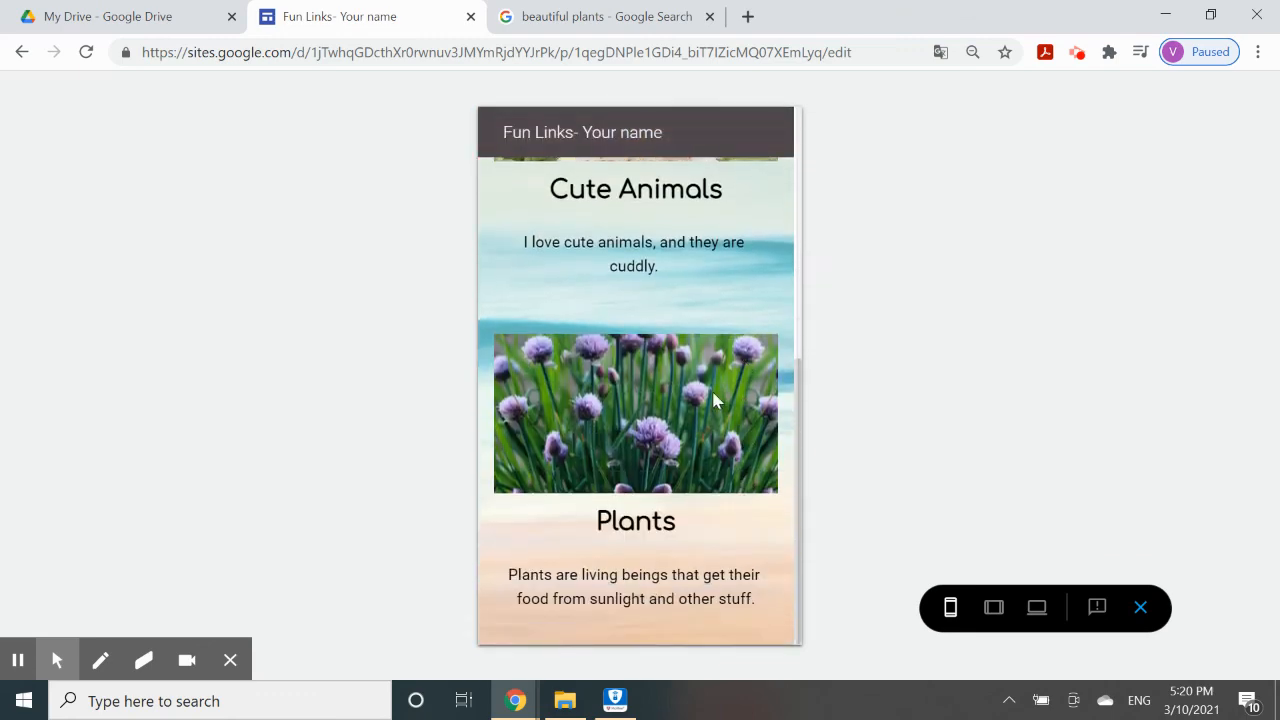
{"action": "scroll", "coordinate": [714, 400], "scroll_direction": "up", "scroll_amount": 5}
{"action": "scroll", "coordinate": [714, 385], "scroll_direction": "down", "scroll_amount": 2}
{"action": "scroll", "coordinate": [640, 370], "scroll_direction": "up", "scroll_amount": 2}
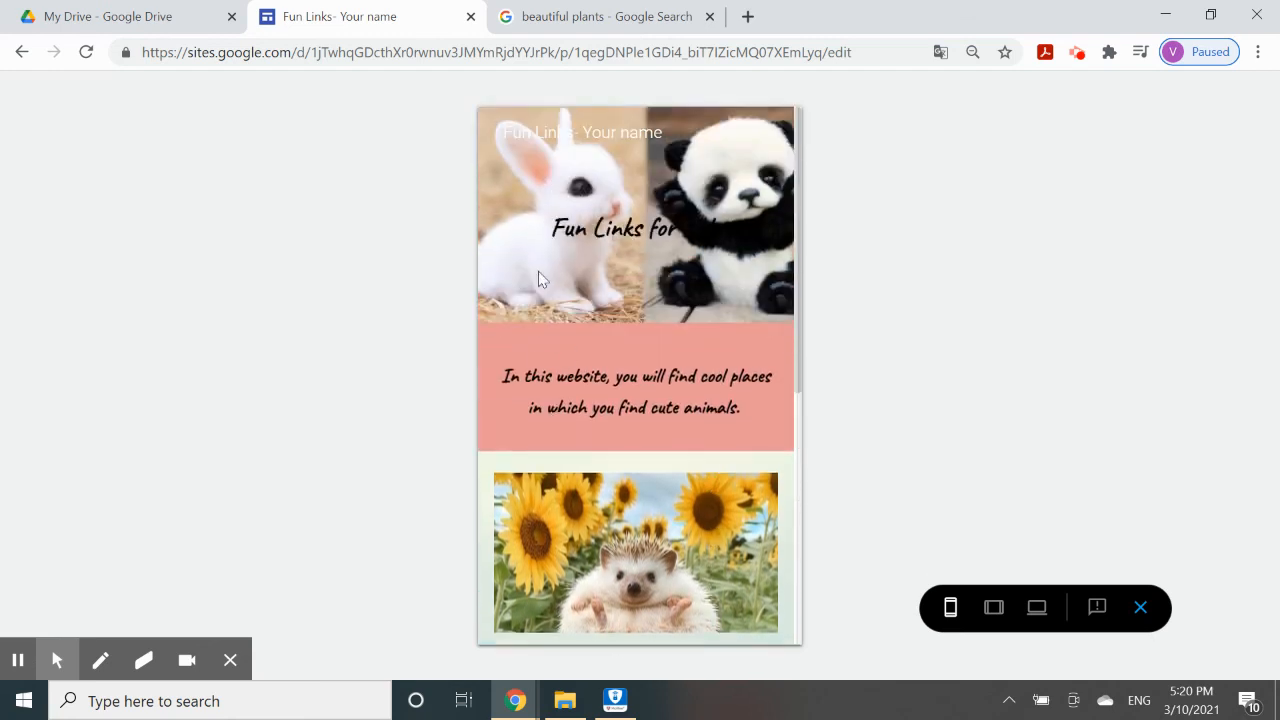
{"action": "scroll", "coordinate": [635, 496], "scroll_direction": "down", "scroll_amount": 5}
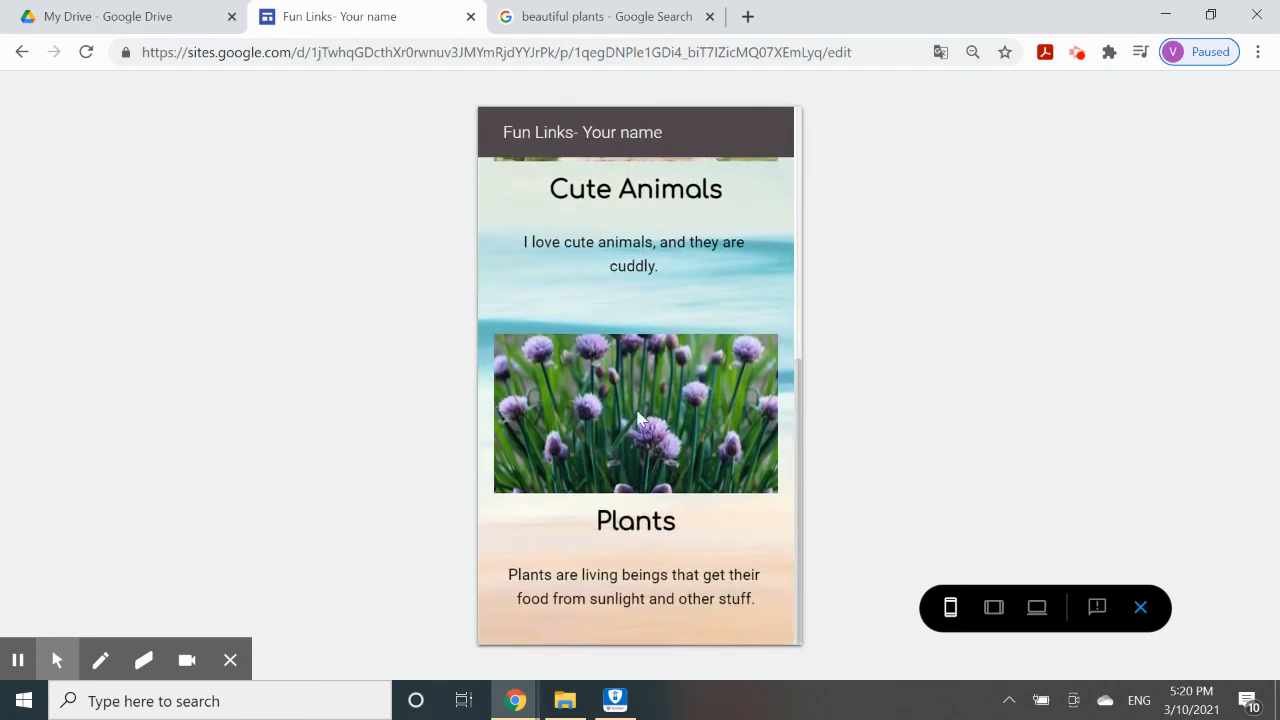
{"action": "scroll", "coordinate": [641, 352], "scroll_direction": "up", "scroll_amount": 1}
{"action": "scroll", "coordinate": [608, 450], "scroll_direction": "up", "scroll_amount": 1}
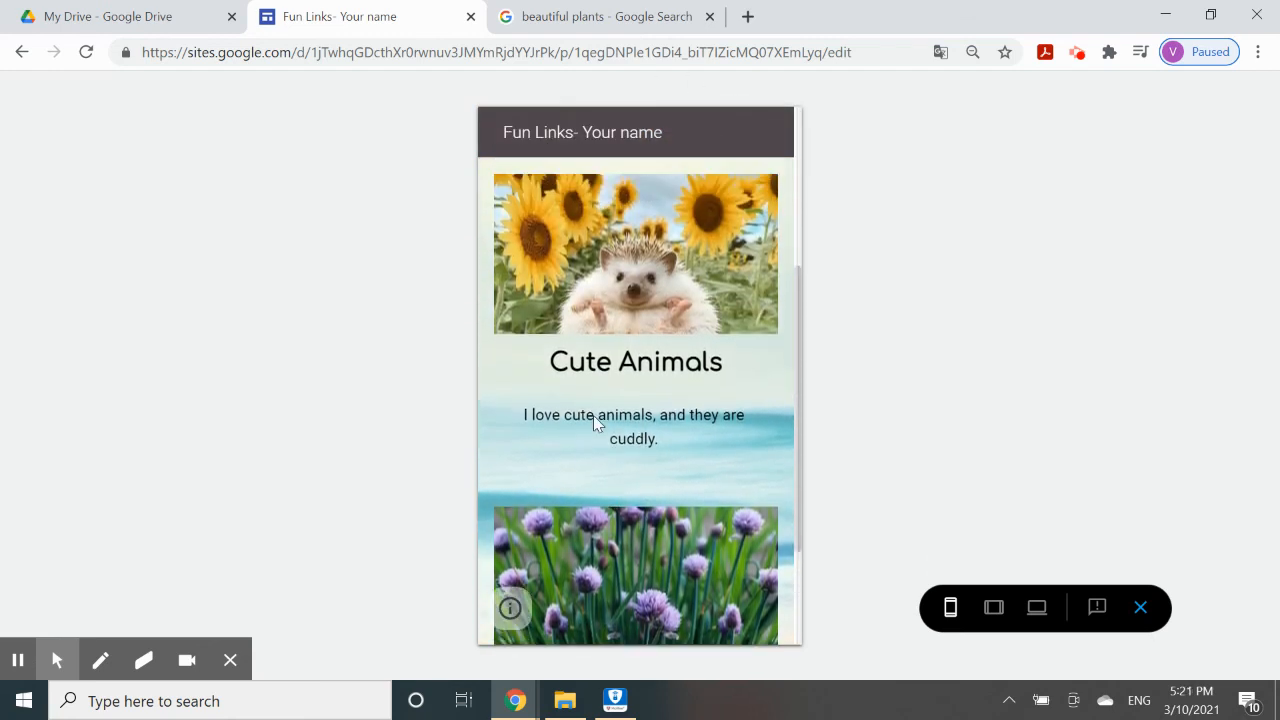
{"action": "scroll", "coordinate": [716, 350], "scroll_direction": "up", "scroll_amount": 1}
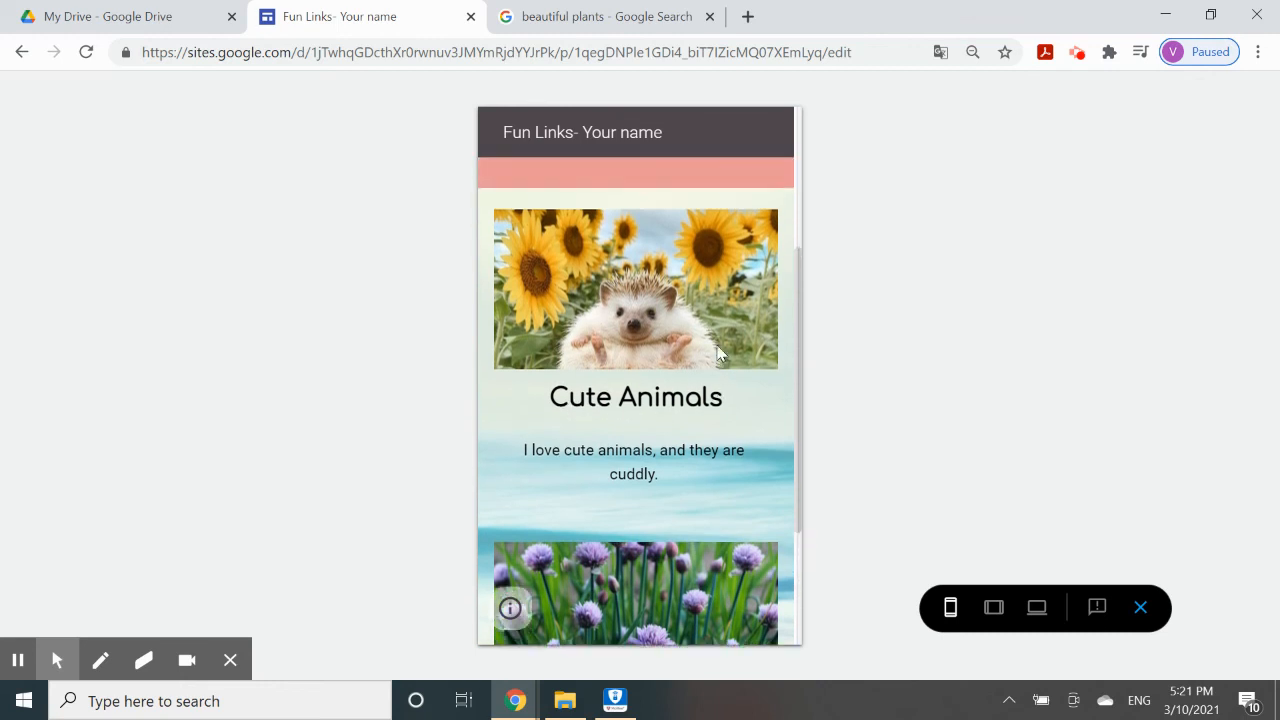
{"action": "scroll", "coordinate": [680, 420], "scroll_direction": "down", "scroll_amount": 2}
{"action": "scroll", "coordinate": [678, 415], "scroll_direction": "up", "scroll_amount": 4}
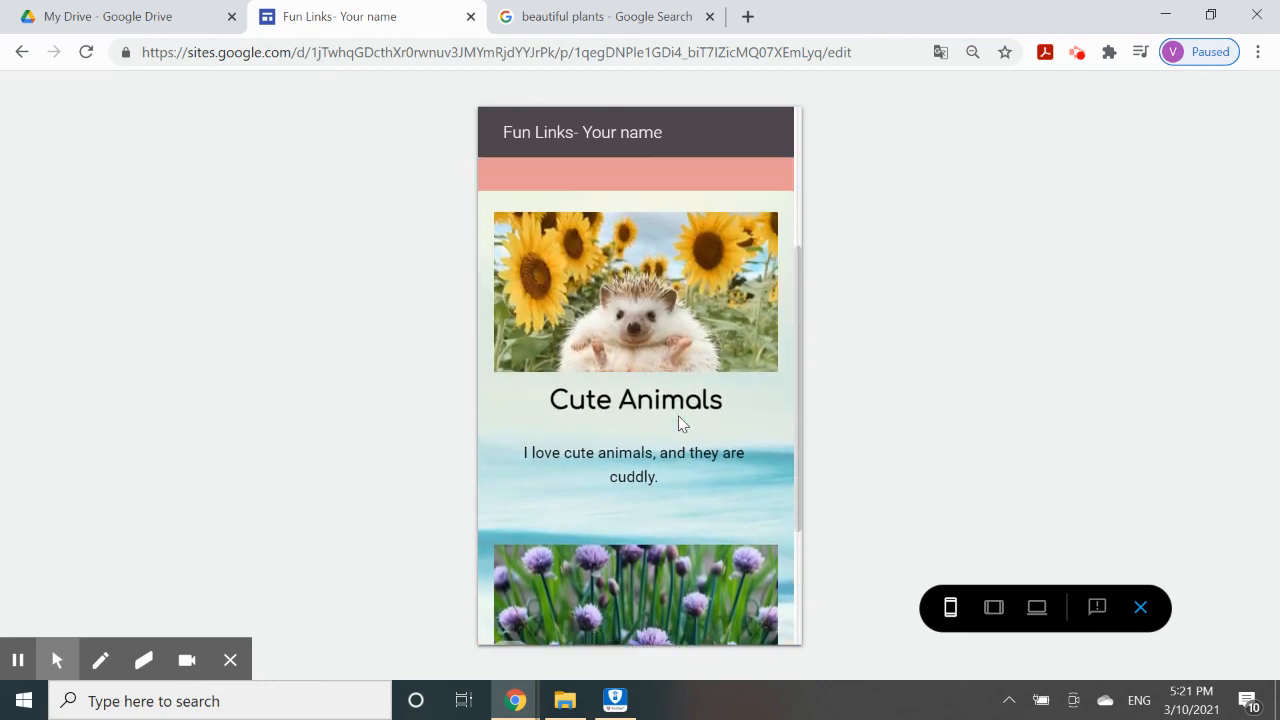
{"action": "scroll", "coordinate": [678, 415], "scroll_direction": "down", "scroll_amount": 2}
{"action": "scroll", "coordinate": [678, 418], "scroll_direction": "down", "scroll_amount": 3}
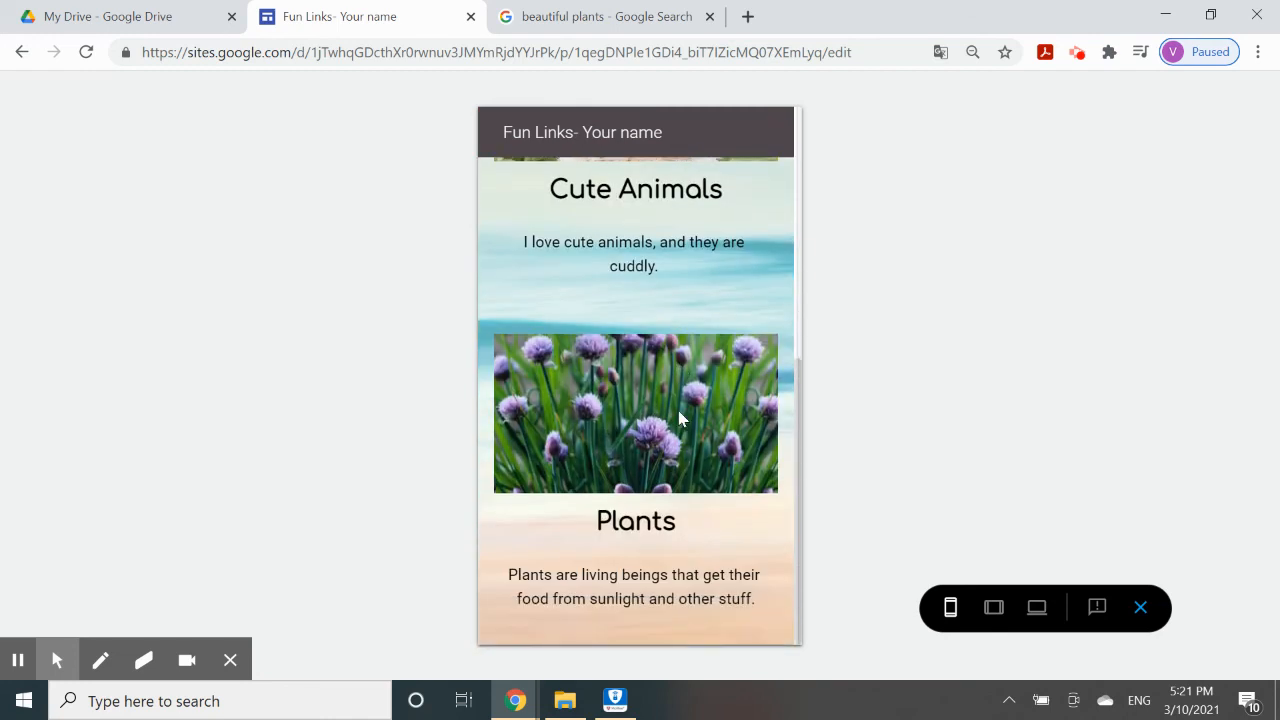
{"action": "scroll", "coordinate": [678, 418], "scroll_direction": "up", "scroll_amount": 5}
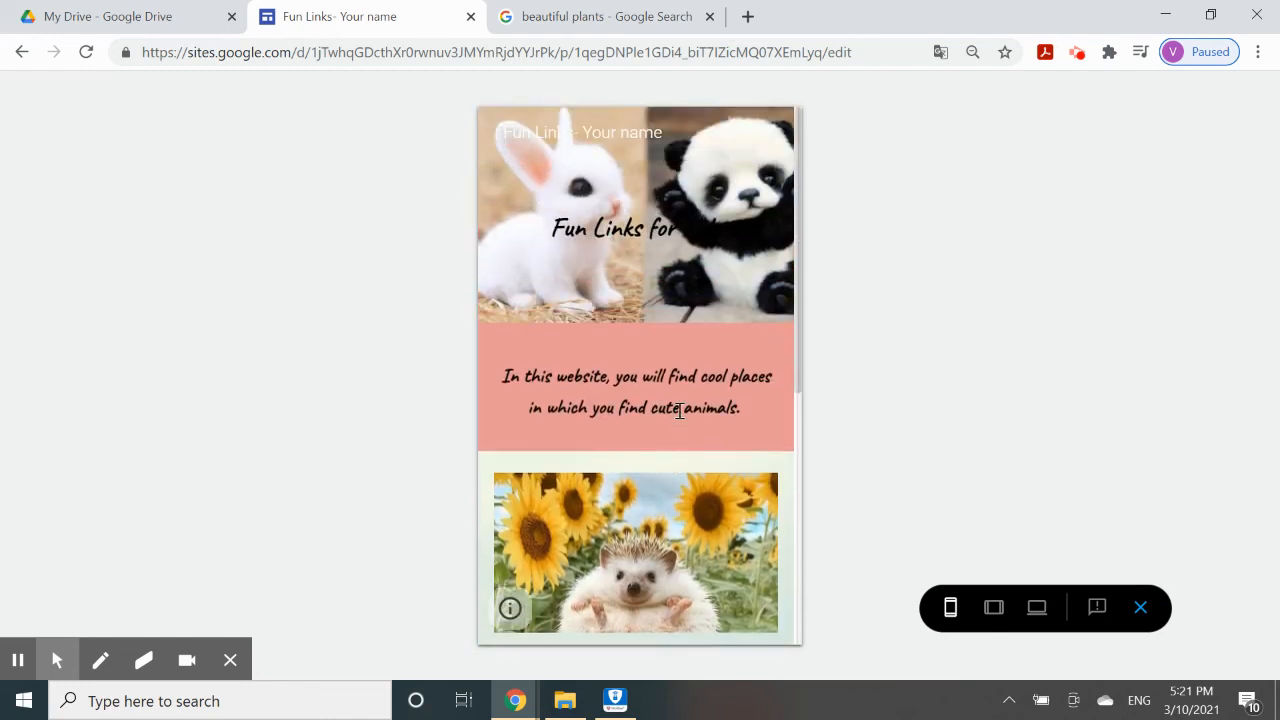
{"action": "scroll", "coordinate": [678, 409], "scroll_direction": "down", "scroll_amount": 5}
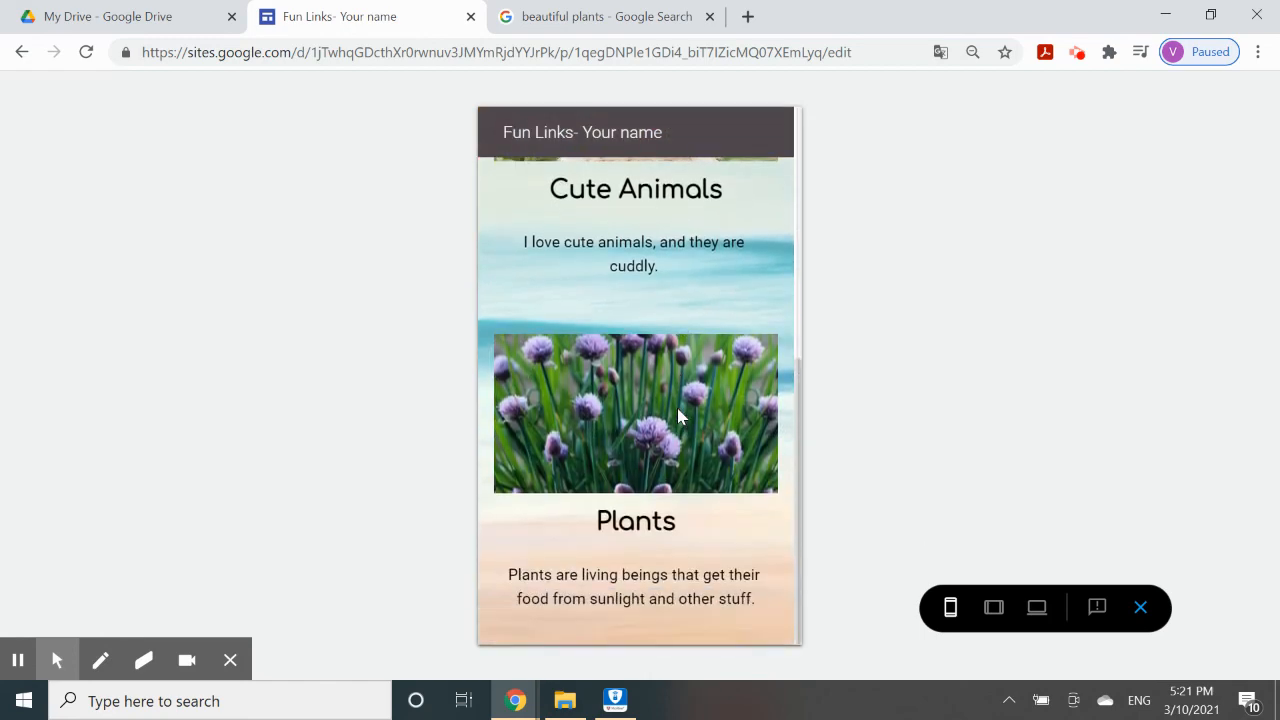
{"action": "scroll", "coordinate": [678, 409], "scroll_direction": "up", "scroll_amount": 5}
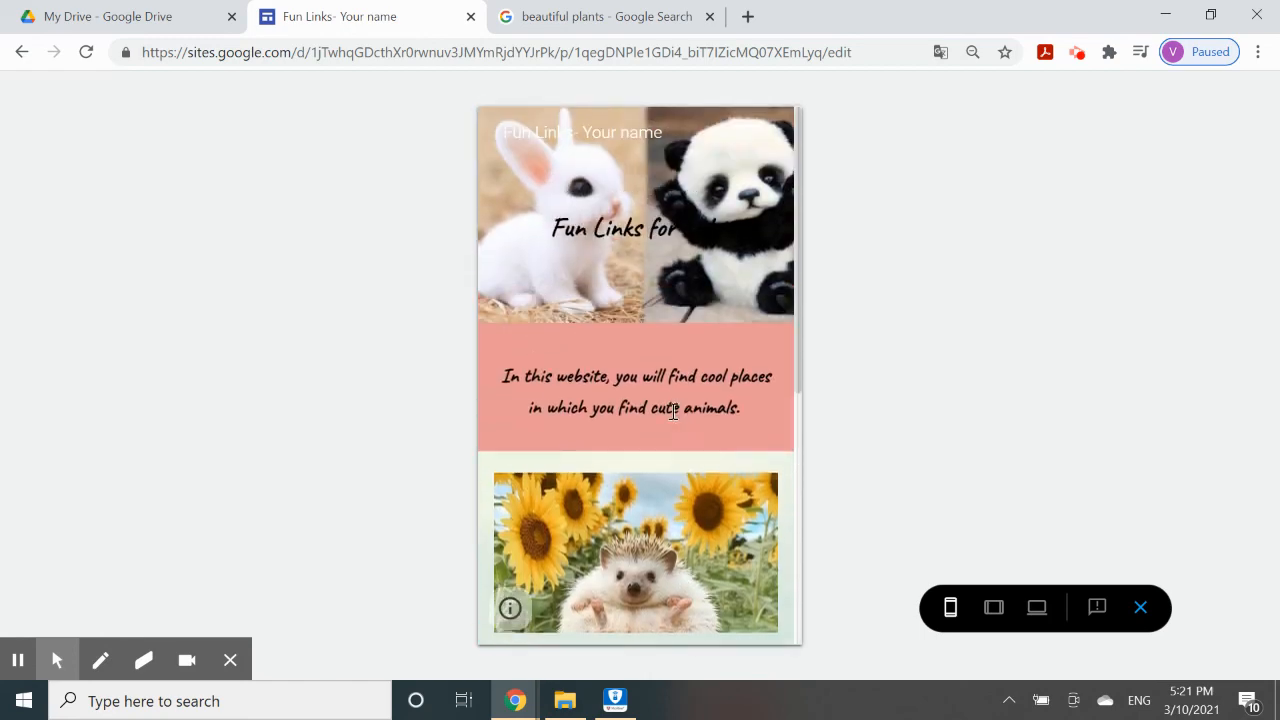